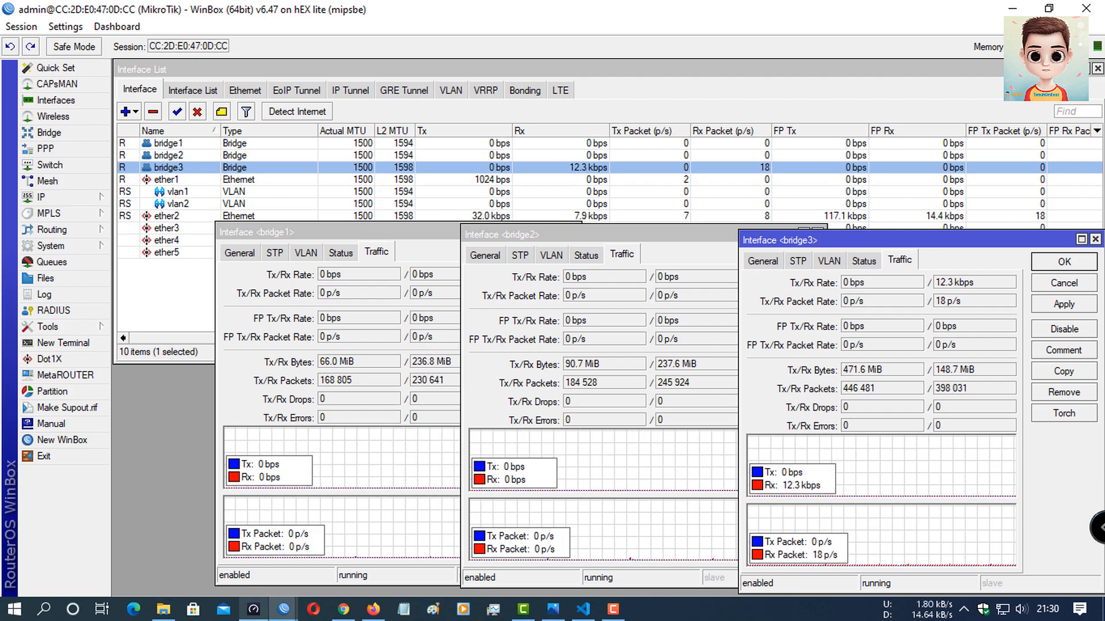
Step: Run an internet speed test in Speedtest beside the bridge traffic windows, shrinking its window during the run and minimizing it at the end
click(253, 609)
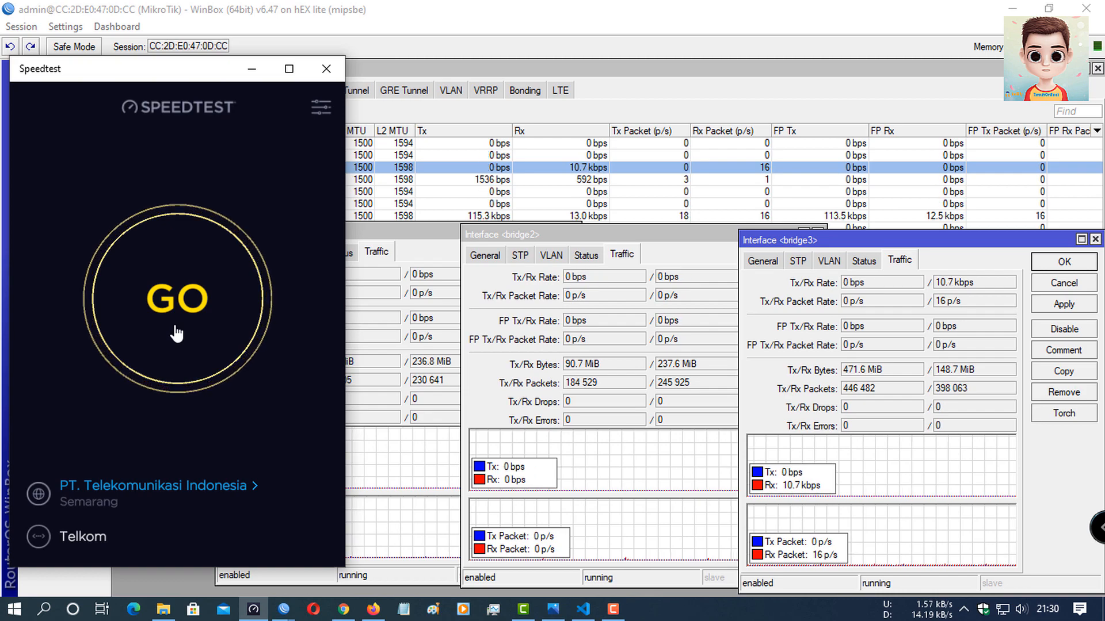
drag(203, 77, 196, 73)
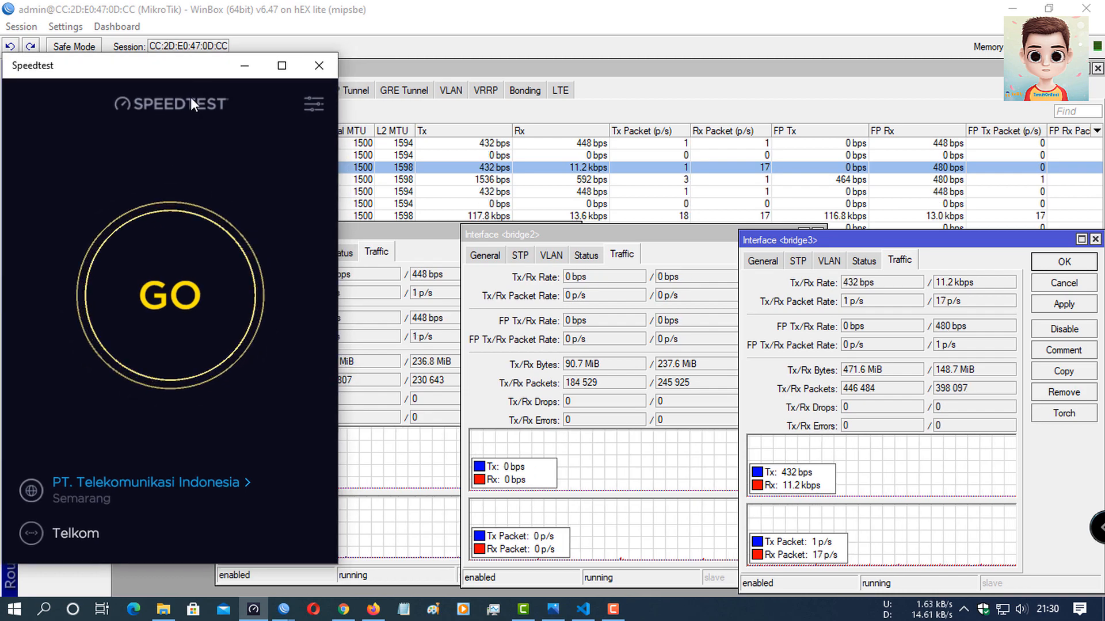
click(156, 264)
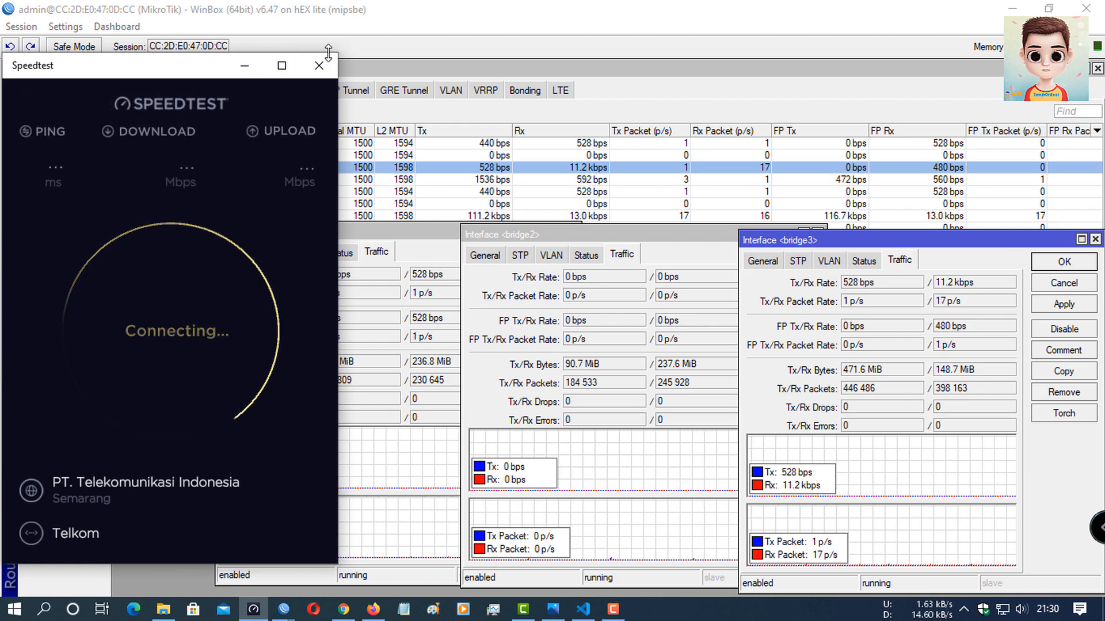
drag(337, 54, 251, 167)
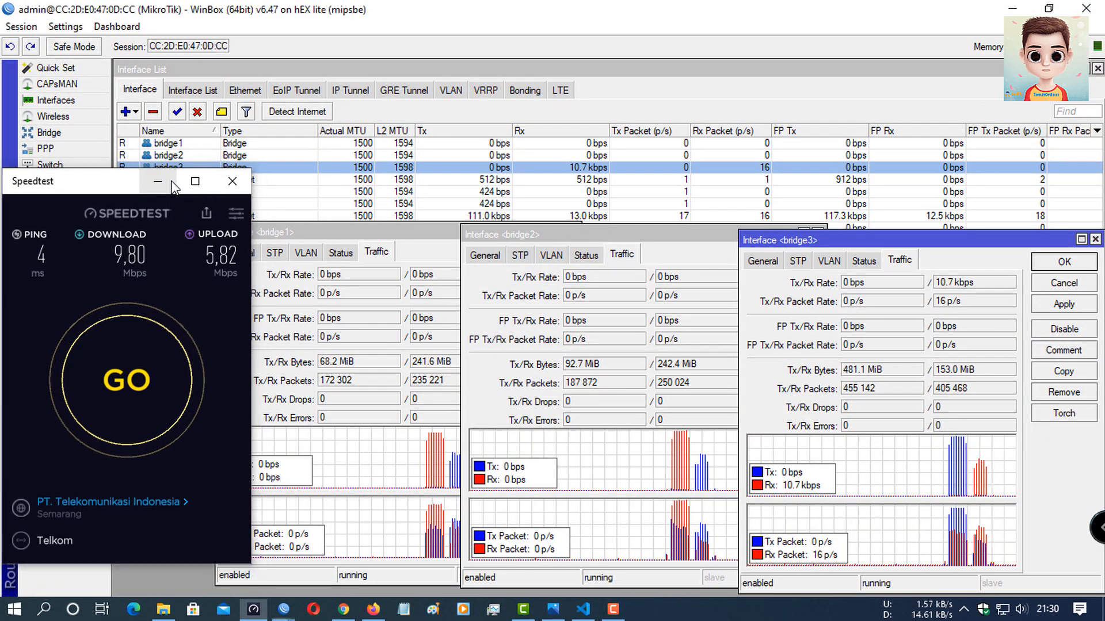
click(172, 181)
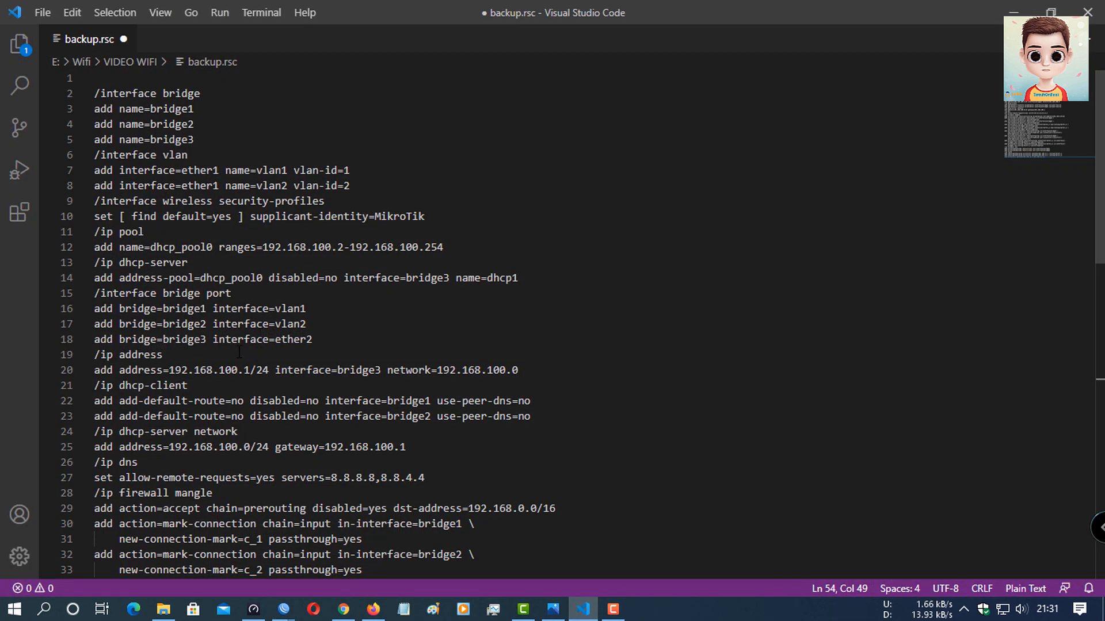
scroll(238, 353, down, 6)
scroll(239, 352, up, 6)
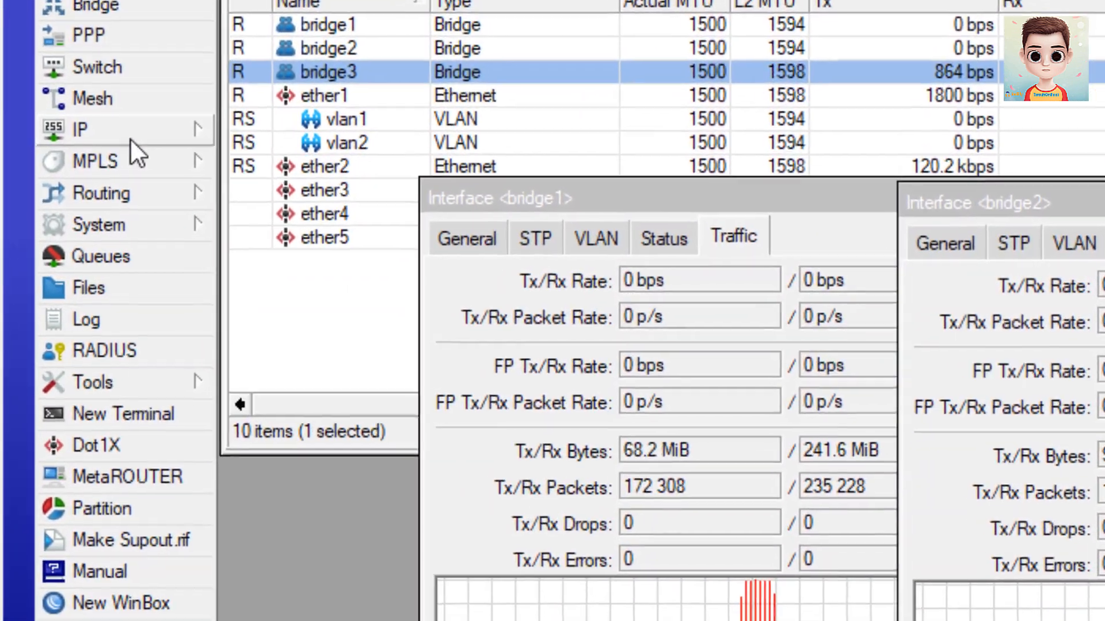
Step: Reset the router's configuration with No Default Configuration and Do Not Backup enabled, and confirm the reboot
click(148, 228)
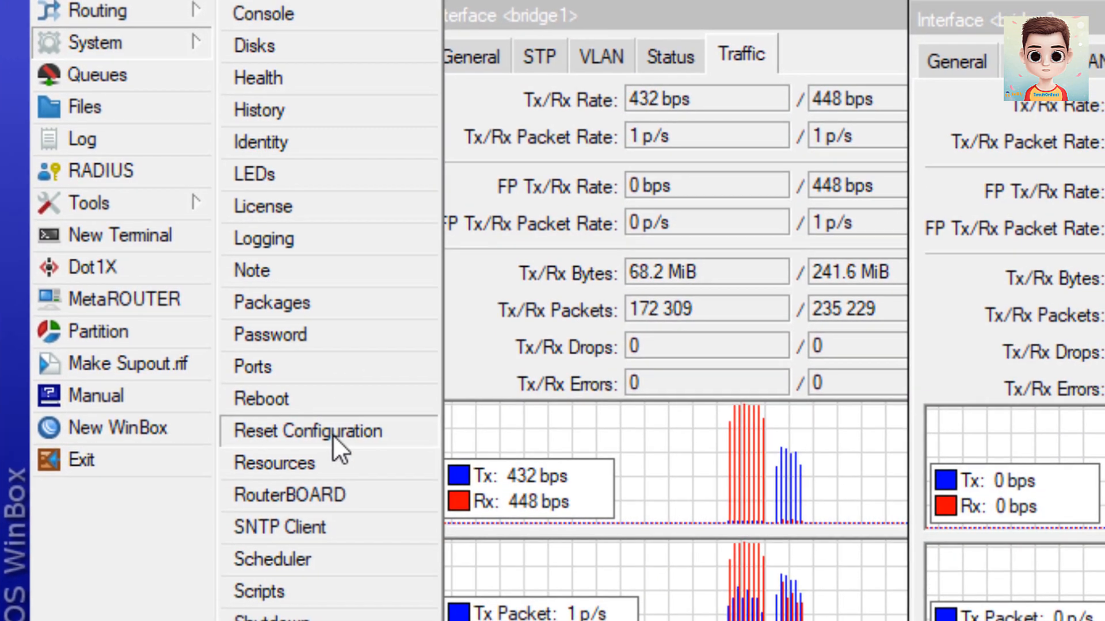
click(332, 434)
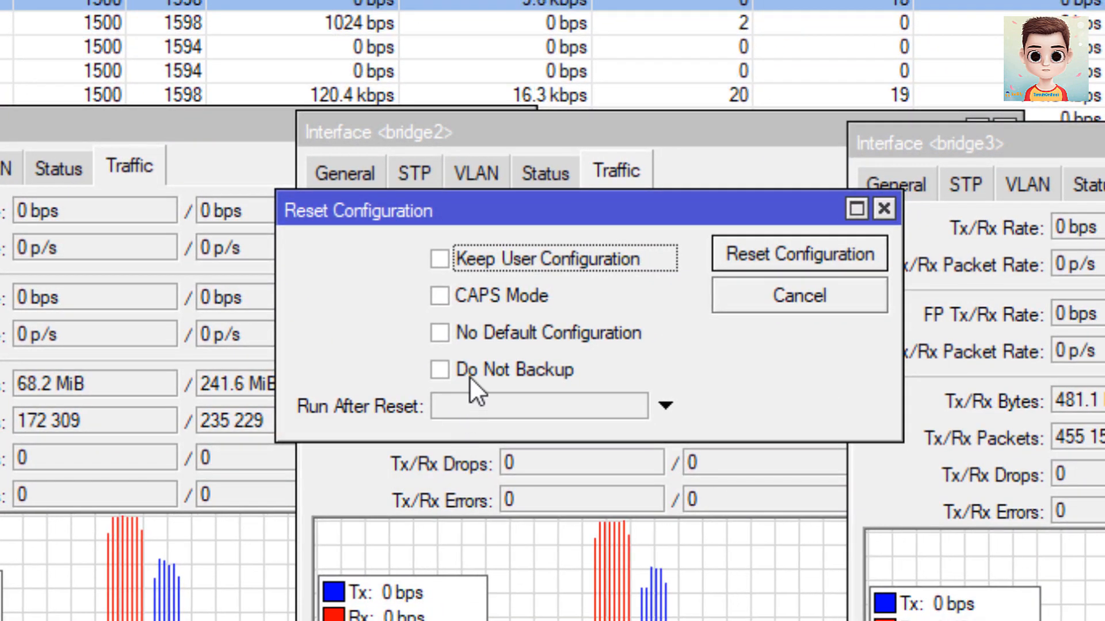
click(468, 374)
click(487, 336)
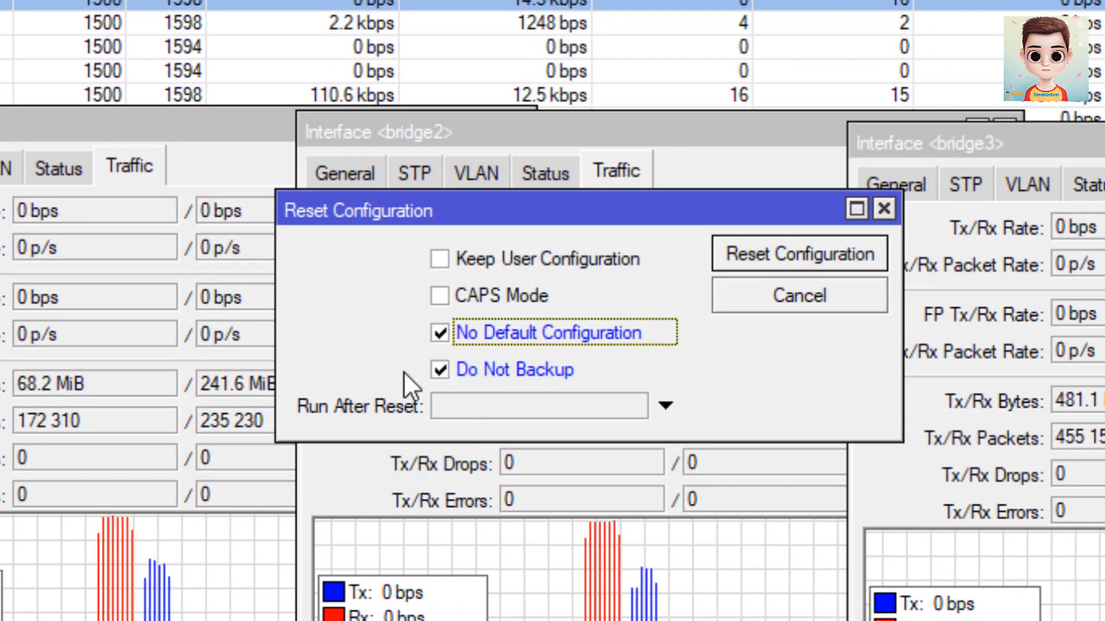
click(763, 254)
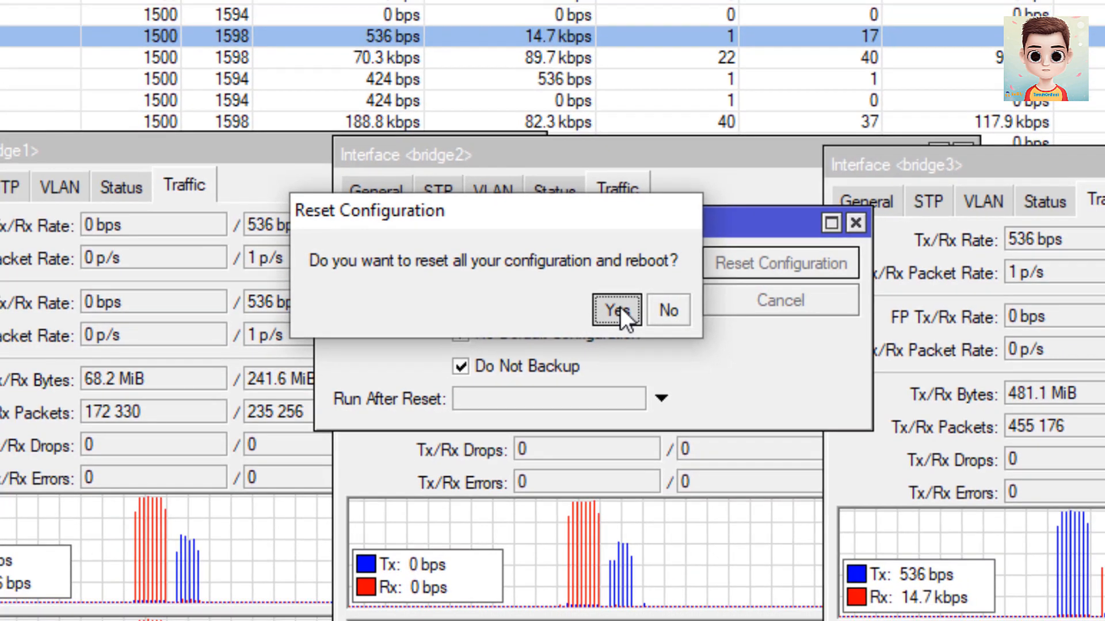
click(615, 306)
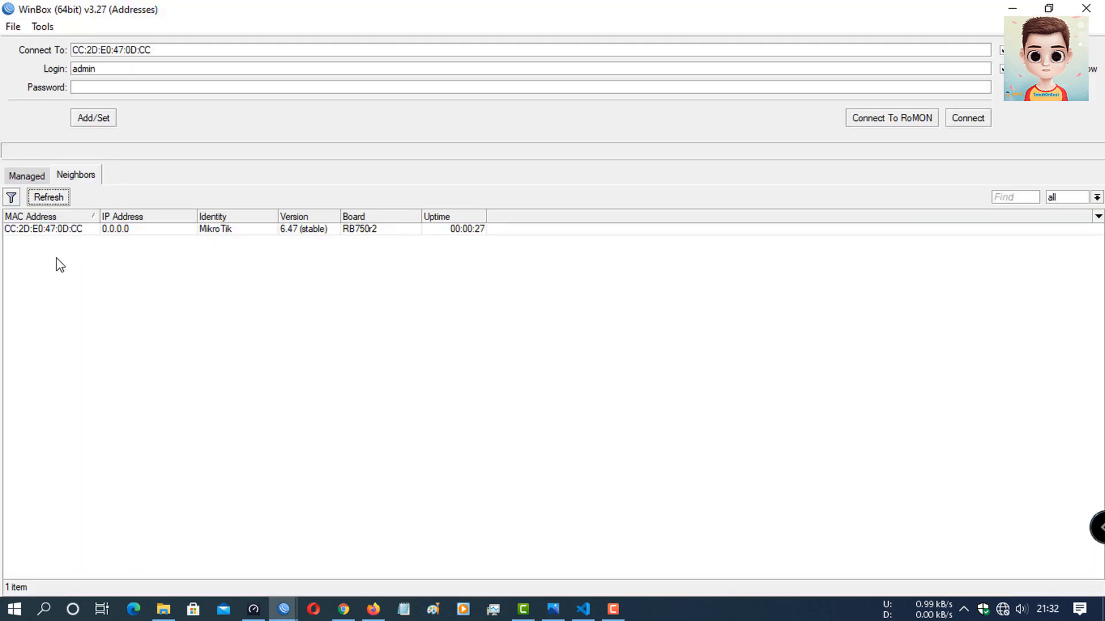
Step: Connect to the MikroTik RB750r2 router from the list of neighbors, logging in as admin
click(58, 230)
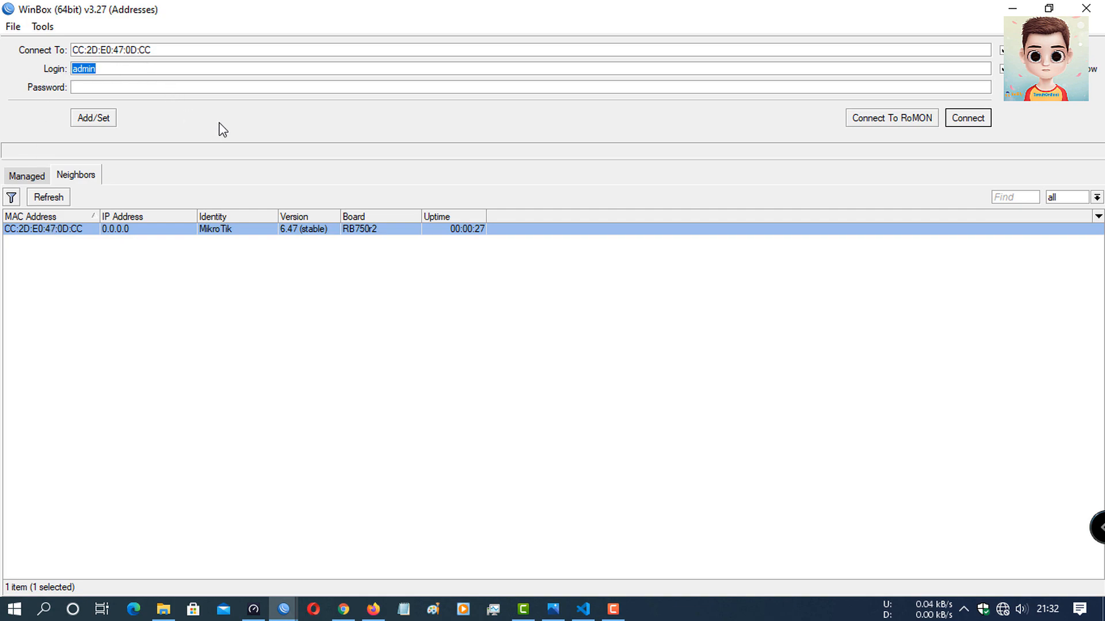
click(978, 121)
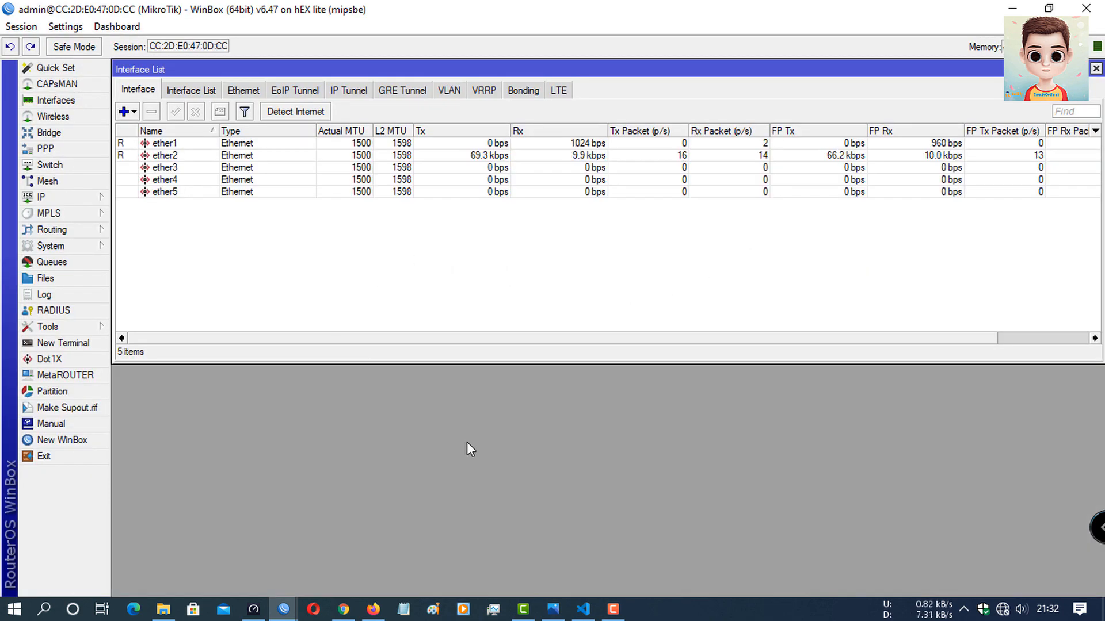
Step: Switch to backup.rsc in Visual Studio Code, highlight the /interface bridge heading, and reconnect to the router in WinBox
mouse_move(572, 613)
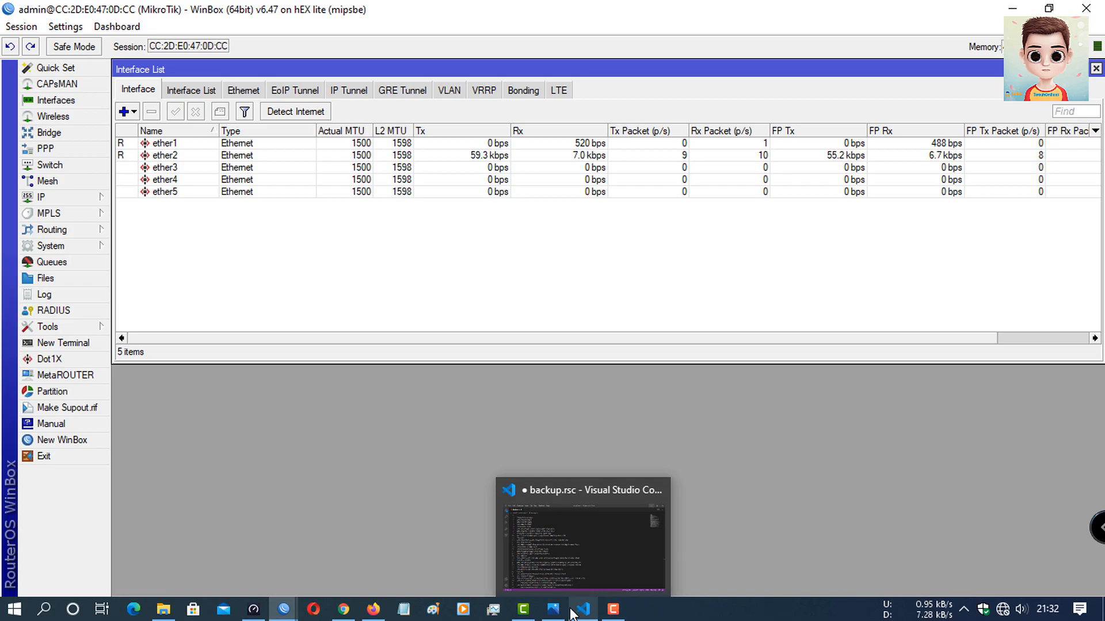
click(581, 535)
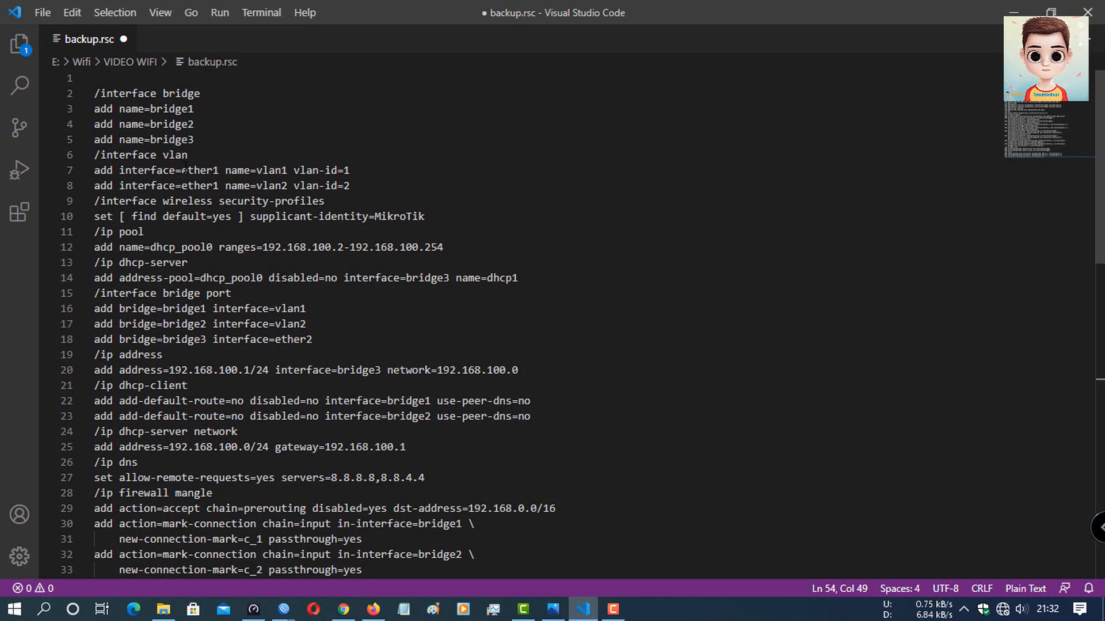
click(98, 94)
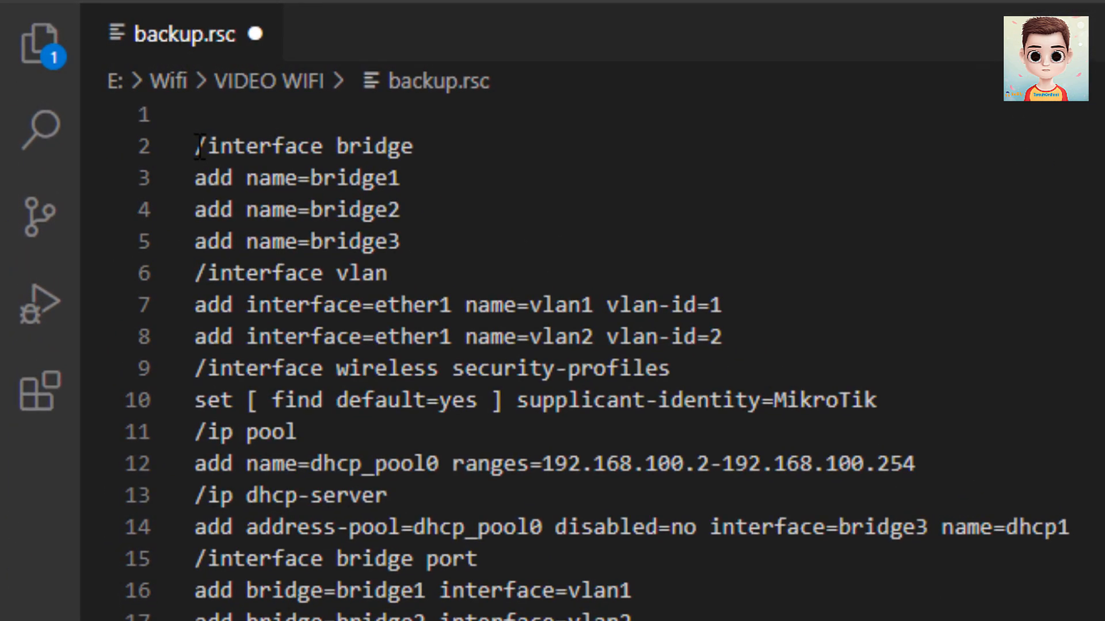
drag(202, 145, 387, 146)
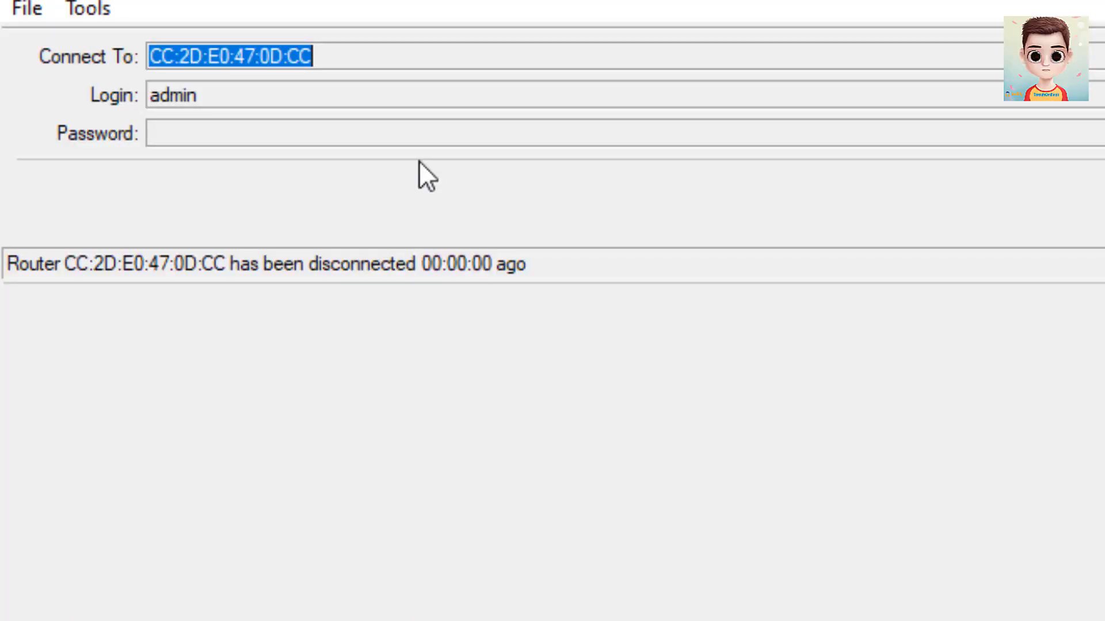
key(Return)
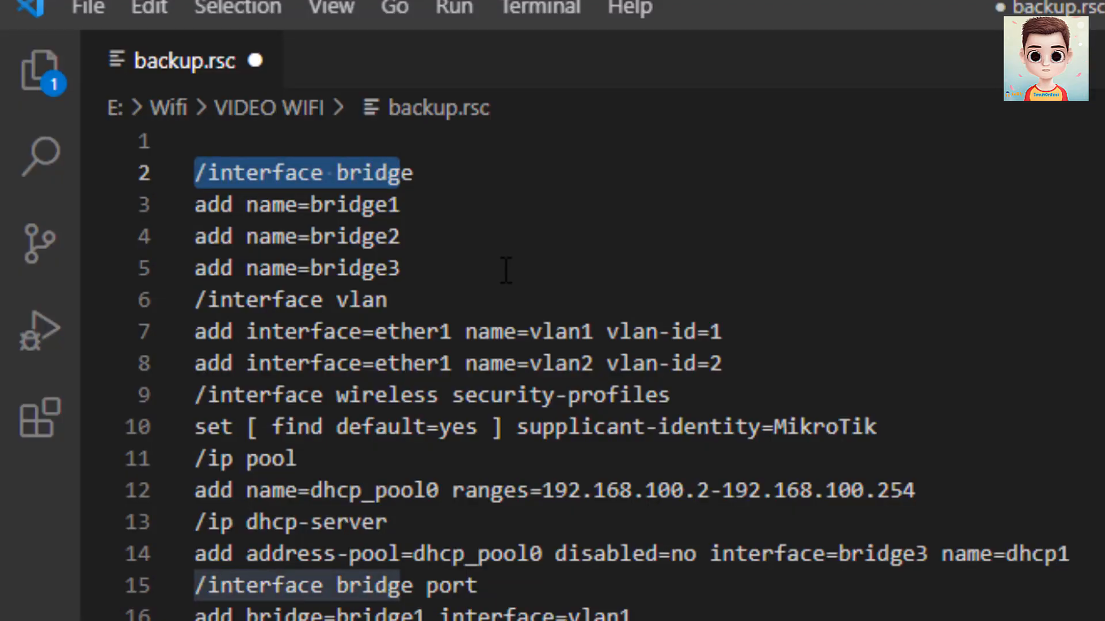
Step: Examine the /interface bridge section in backup.rsc, highlighting its add commands for bridge1, bridge2 and bridge3
click(506, 271)
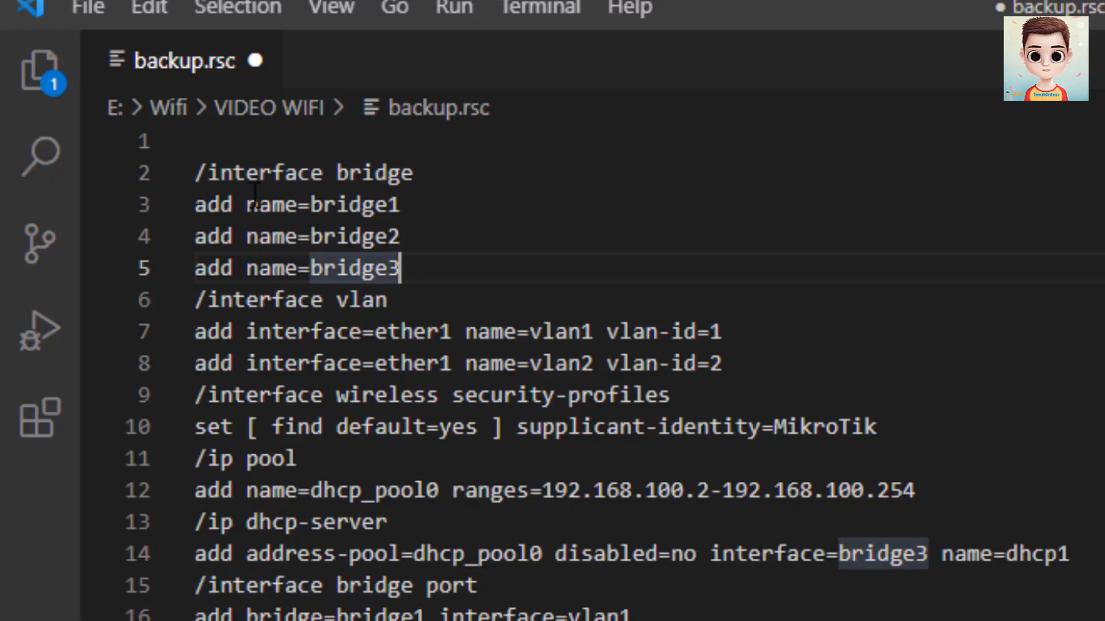
drag(201, 172, 441, 260)
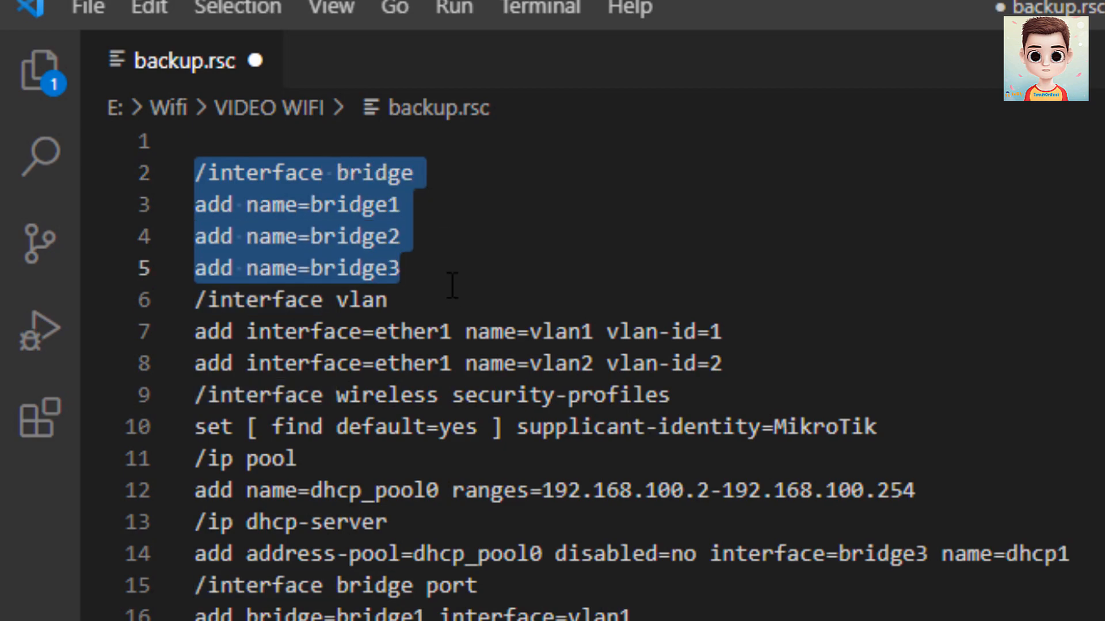
click(437, 270)
drag(419, 267, 406, 237)
click(336, 204)
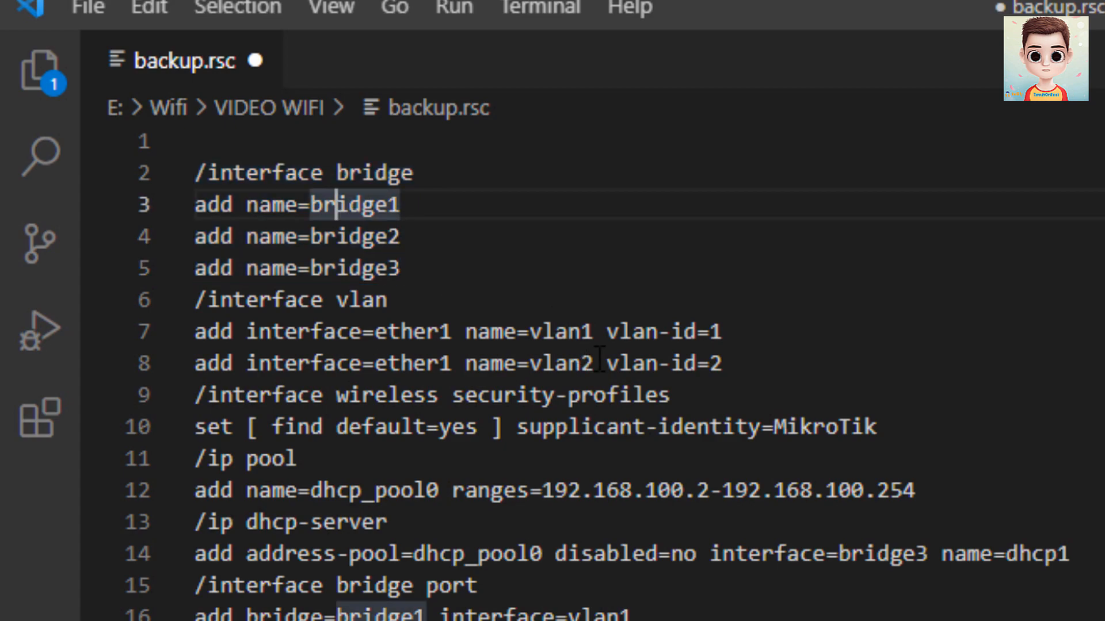
click(423, 206)
drag(199, 171, 436, 263)
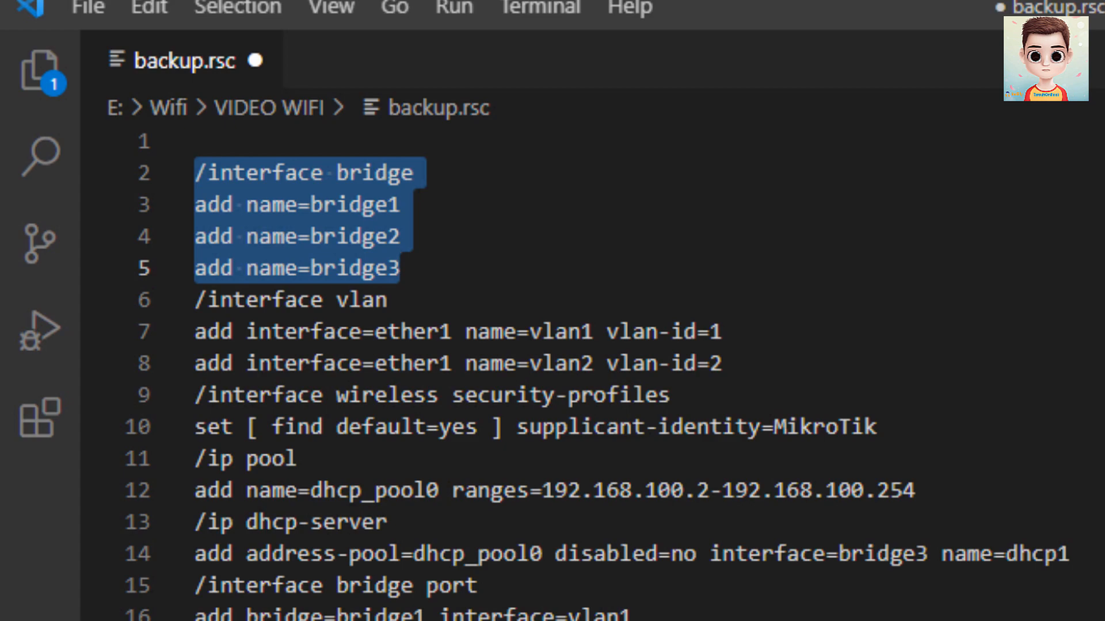
Step: Switch back to WinBox and reconnect to the router as admin
key(alt+Tab)
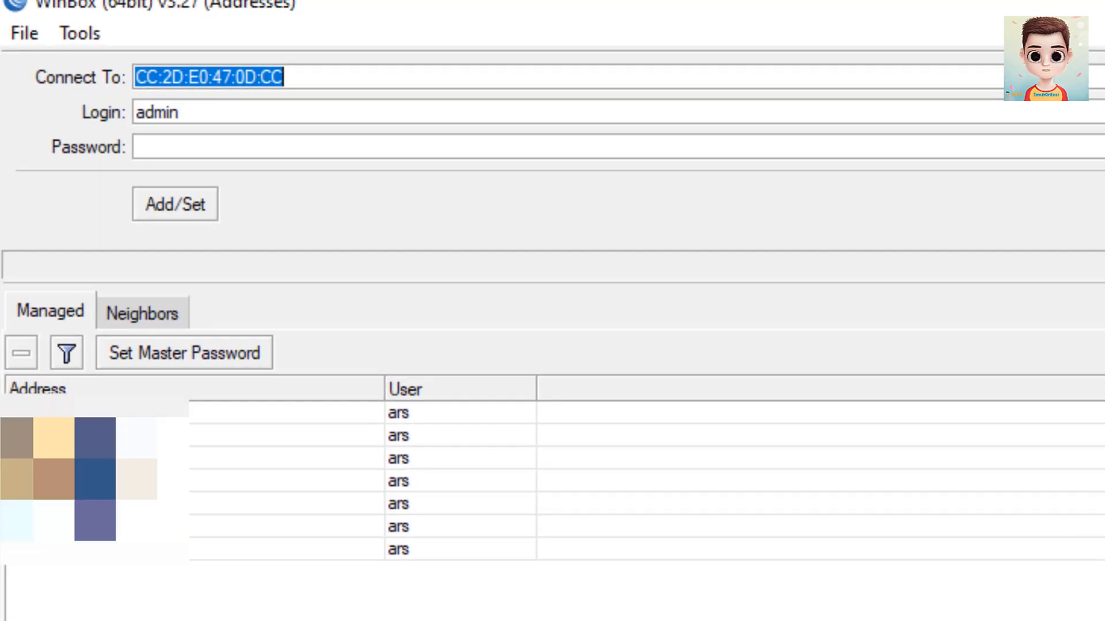
key(Return)
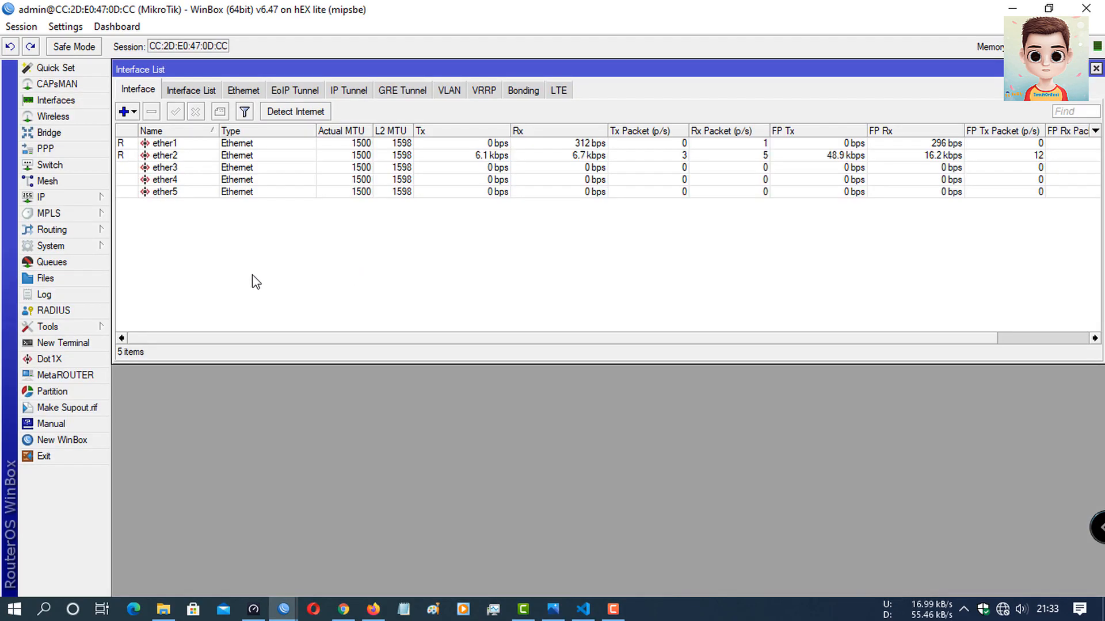
Step: Copy the /interface bridge heading and the three add name commands below it from backup.rsc in Visual Studio Code
click(582, 609)
click(262, 170)
double_click(263, 171)
drag(95, 93, 206, 97)
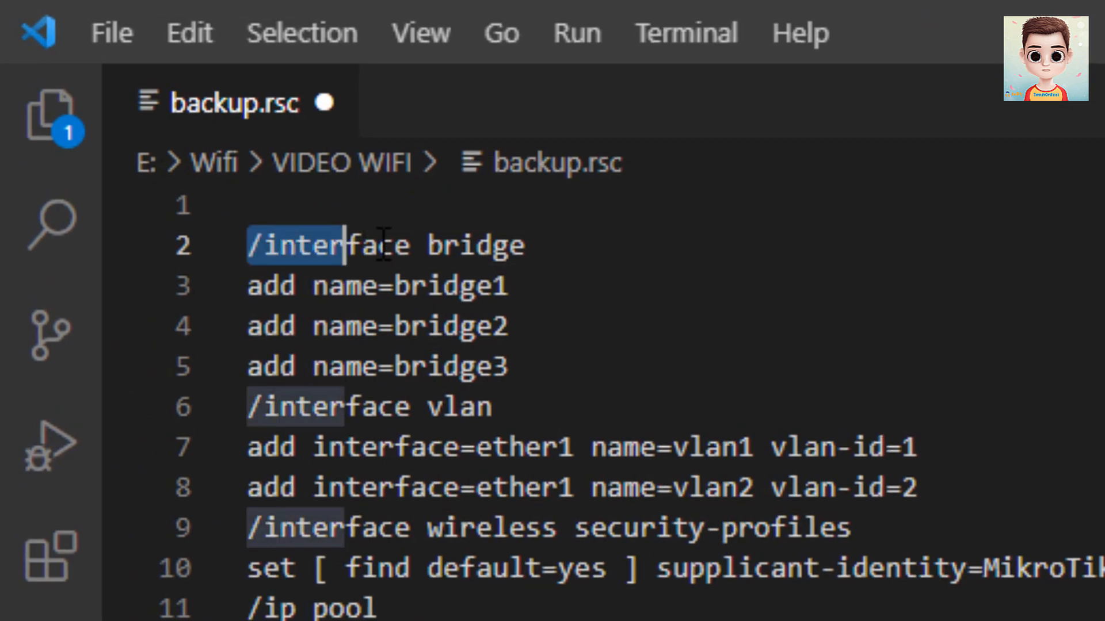
drag(540, 256, 537, 365)
right_click(395, 352)
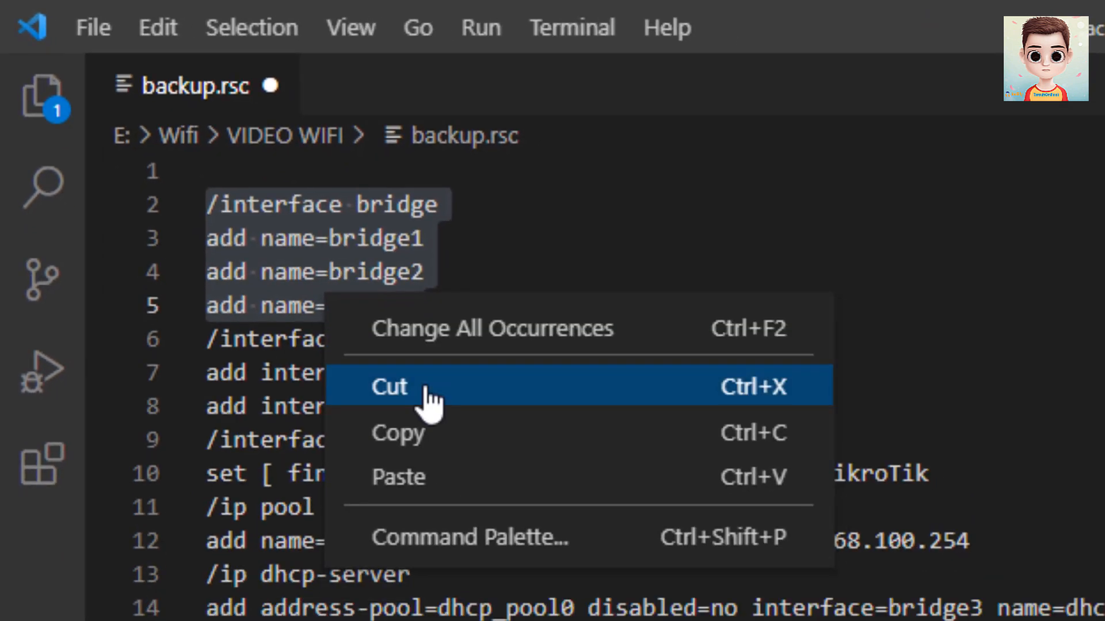
click(429, 433)
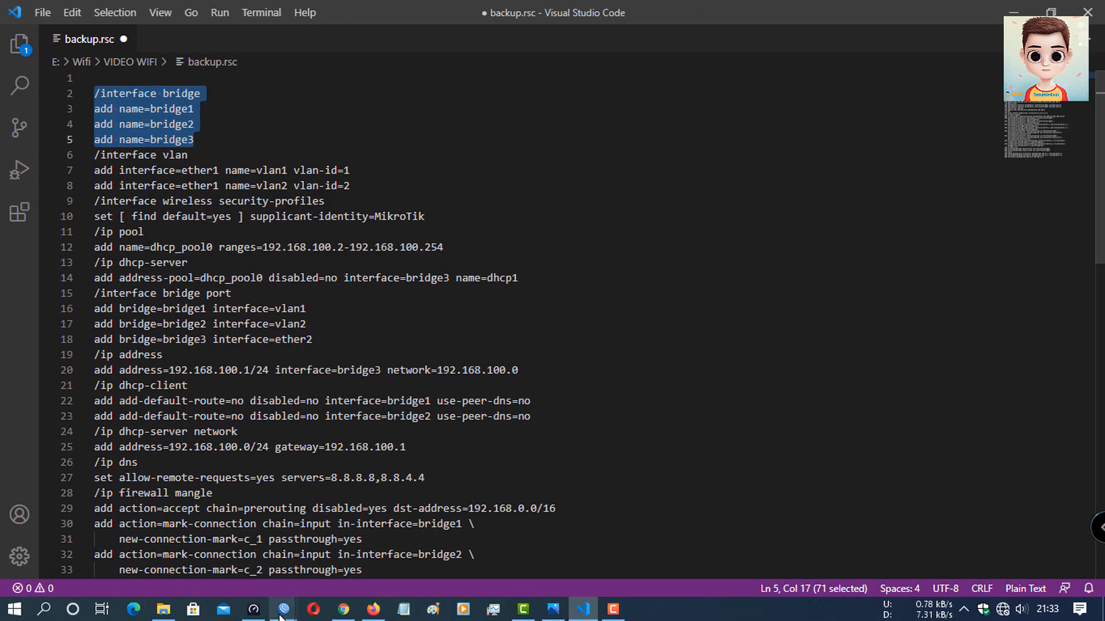
Step: Close the three extra WinBox address windows and switch to the open router session
mouse_move(284, 609)
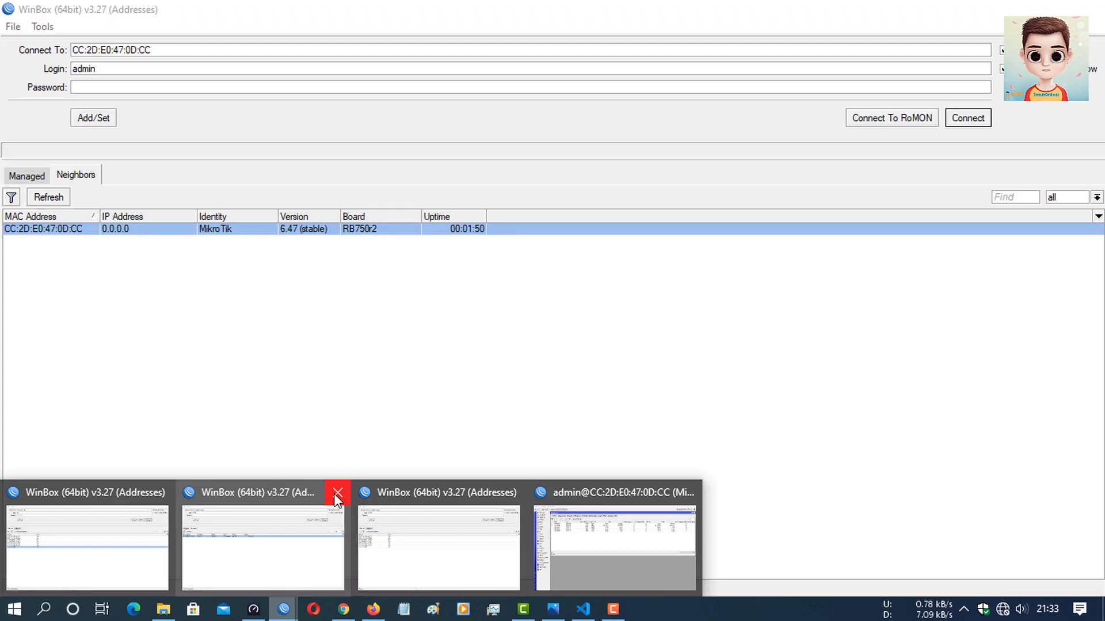
click(337, 493)
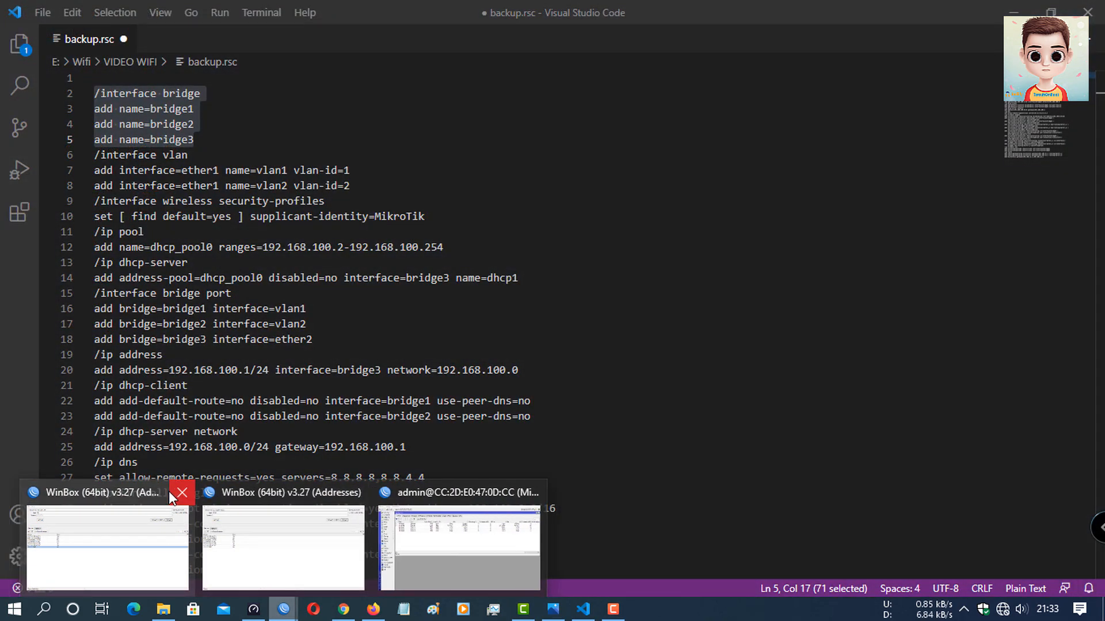
click(182, 493)
click(276, 494)
click(247, 529)
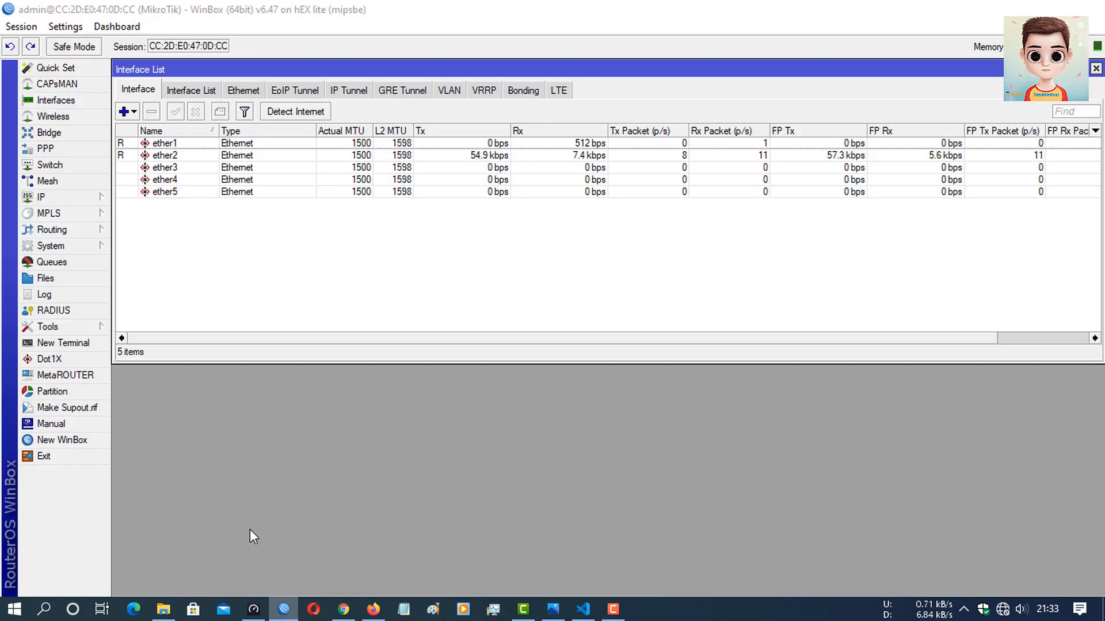
Step: Open the router's Bridge window, dismiss the new bridge port form, and show the list of bridges
click(64, 135)
click(132, 244)
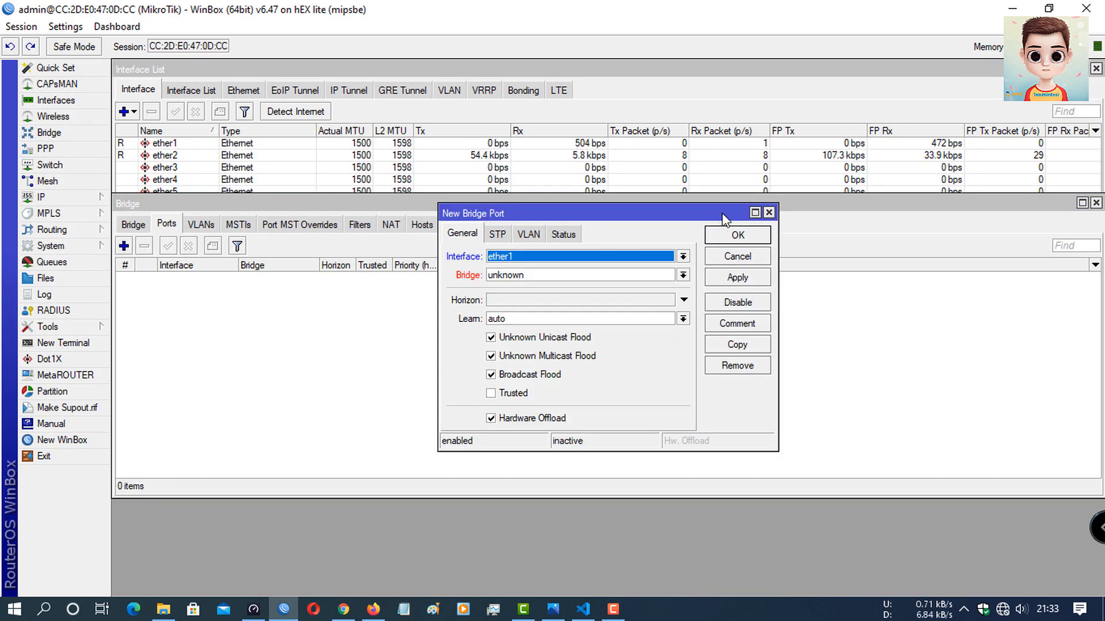
click(769, 214)
click(133, 224)
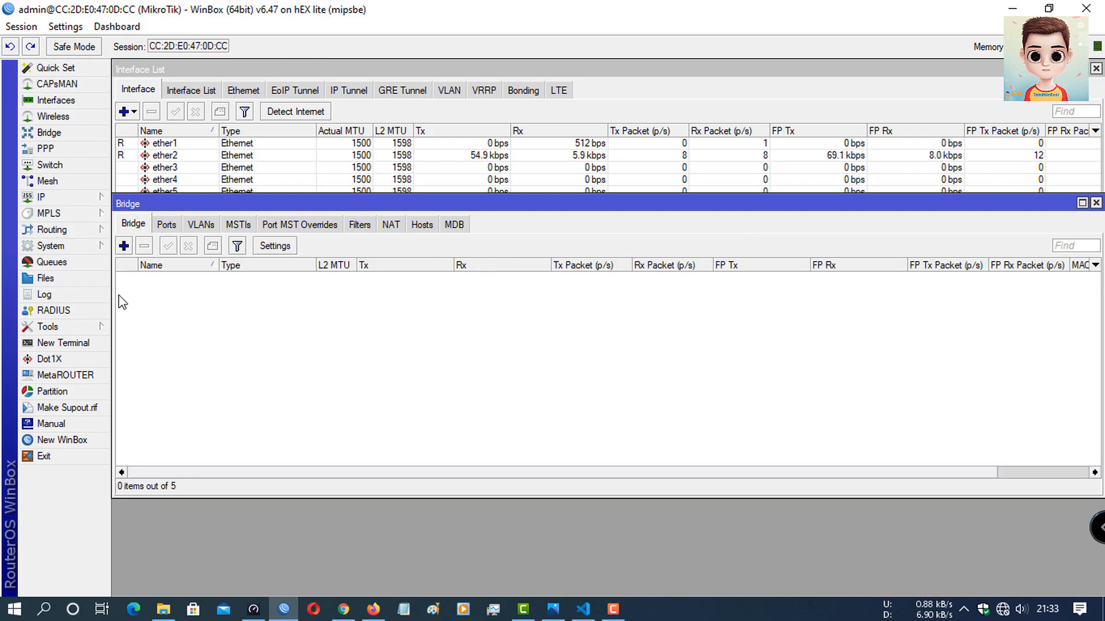
Step: Paste the copied /interface bridge commands into a new terminal and run them to add bridge1, bridge2 and bridge3
click(81, 344)
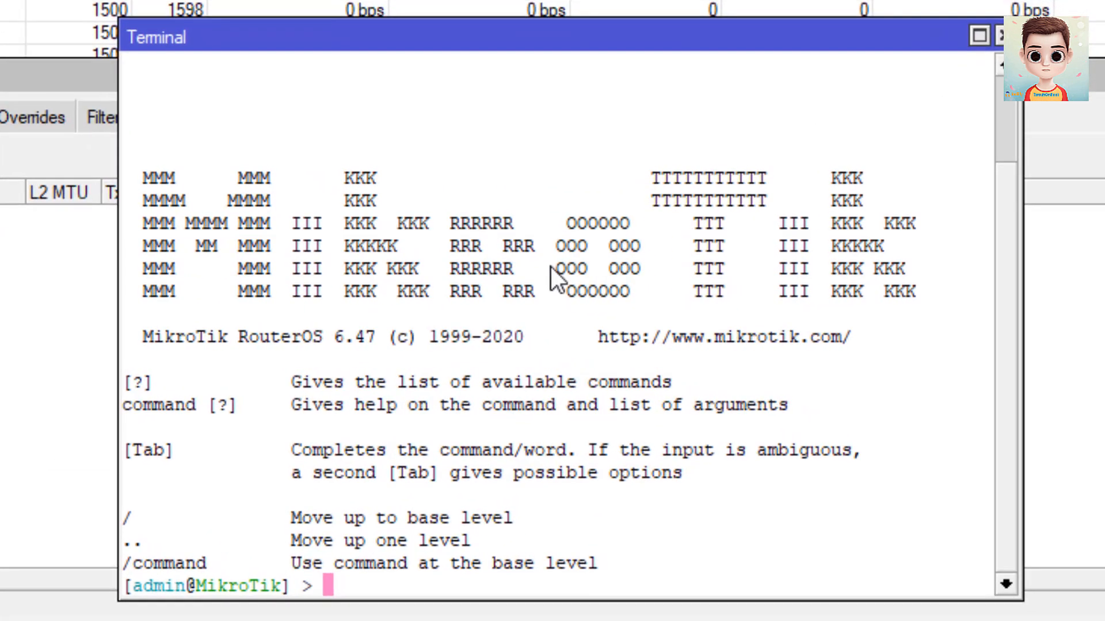
right_click(598, 305)
click(643, 396)
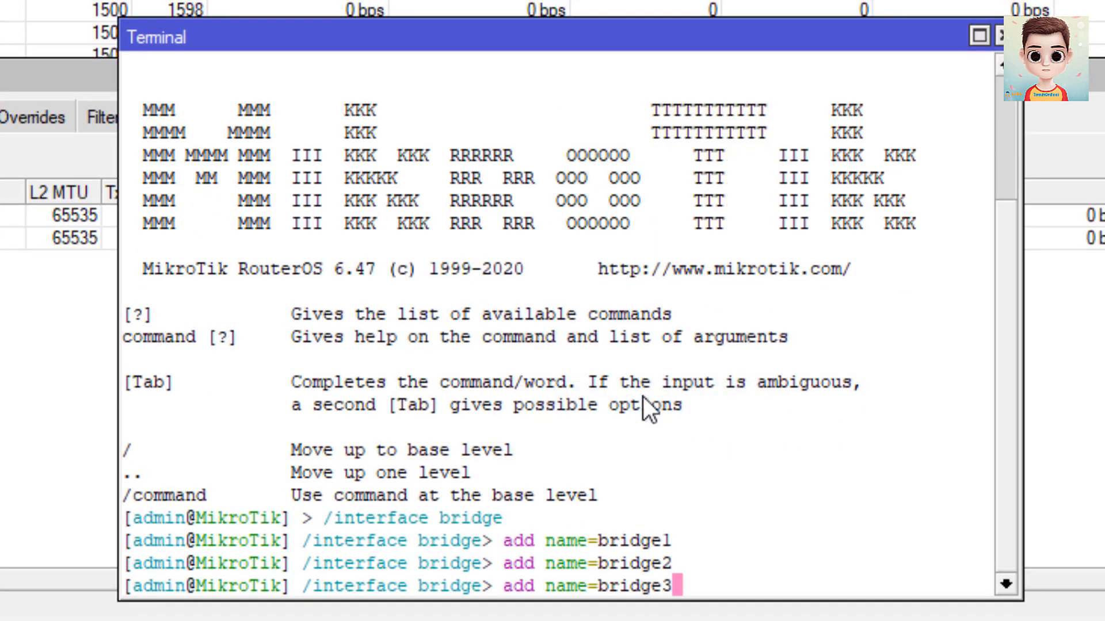
key(Return)
key(Return)
key(Return)
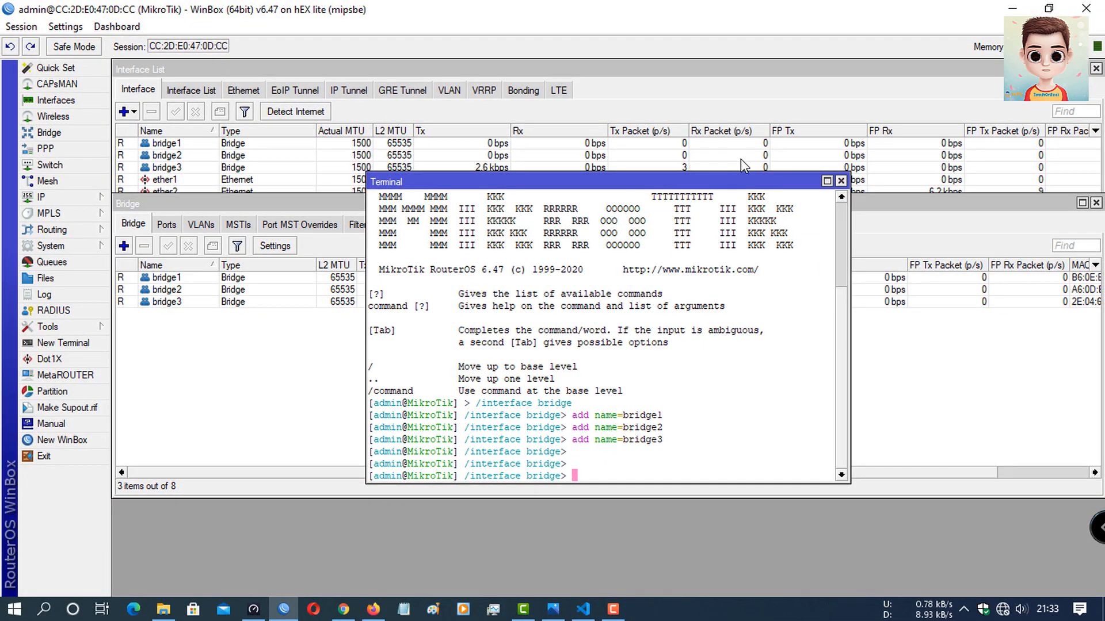
Step: Close the terminal and copy the /interface vlan heading with its two add commands from backup.rsc in Visual Studio Code
click(841, 181)
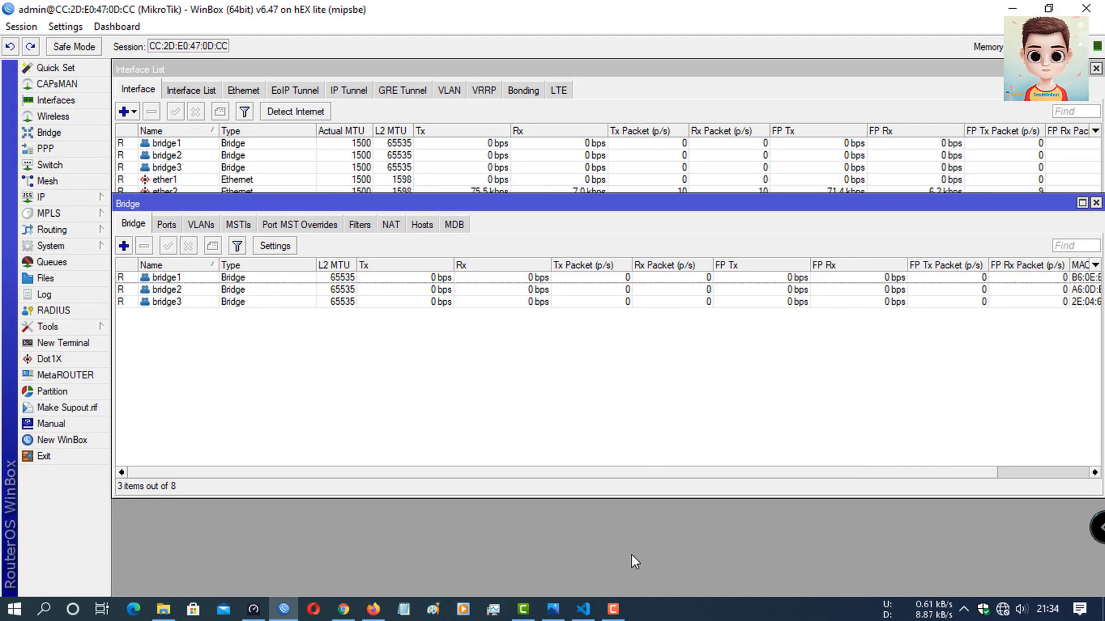
click(583, 609)
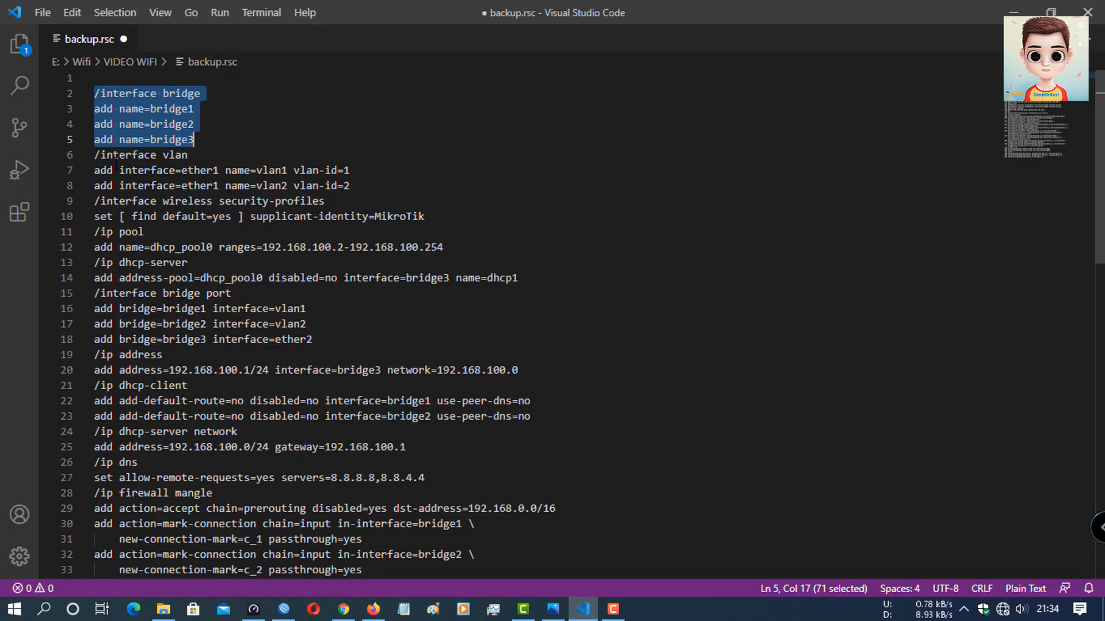
drag(96, 156, 364, 183)
right_click(282, 179)
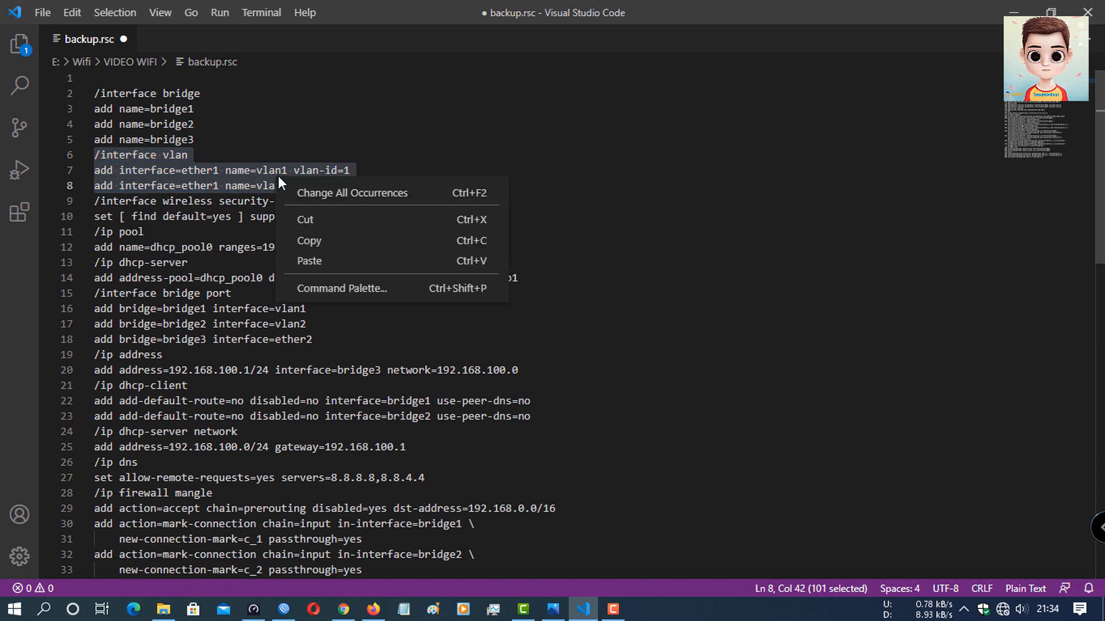
click(327, 245)
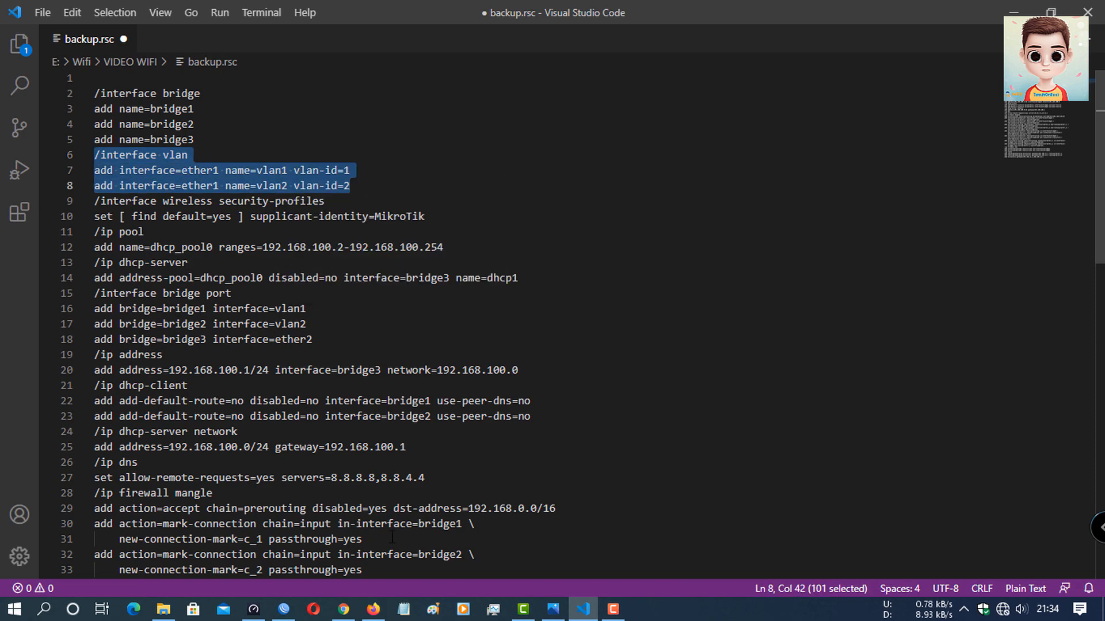
Step: In WinBox, uncover the interface list and run the copied /interface vlan commands in a new terminal, adding vlan1 and vlan2 on ether1, then close it
click(287, 608)
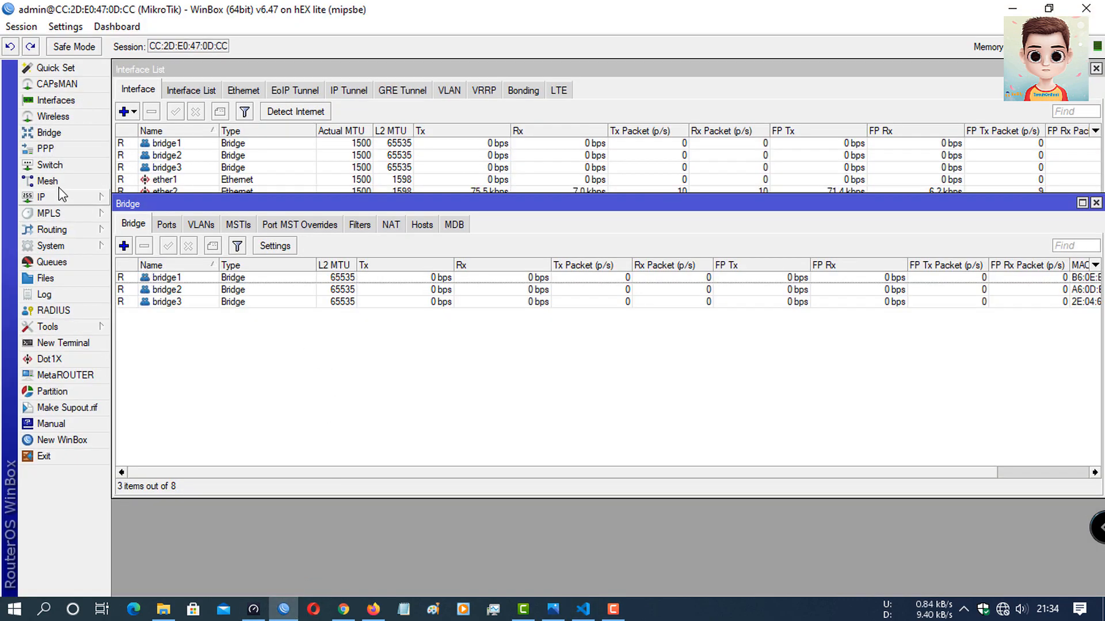
drag(196, 202, 199, 274)
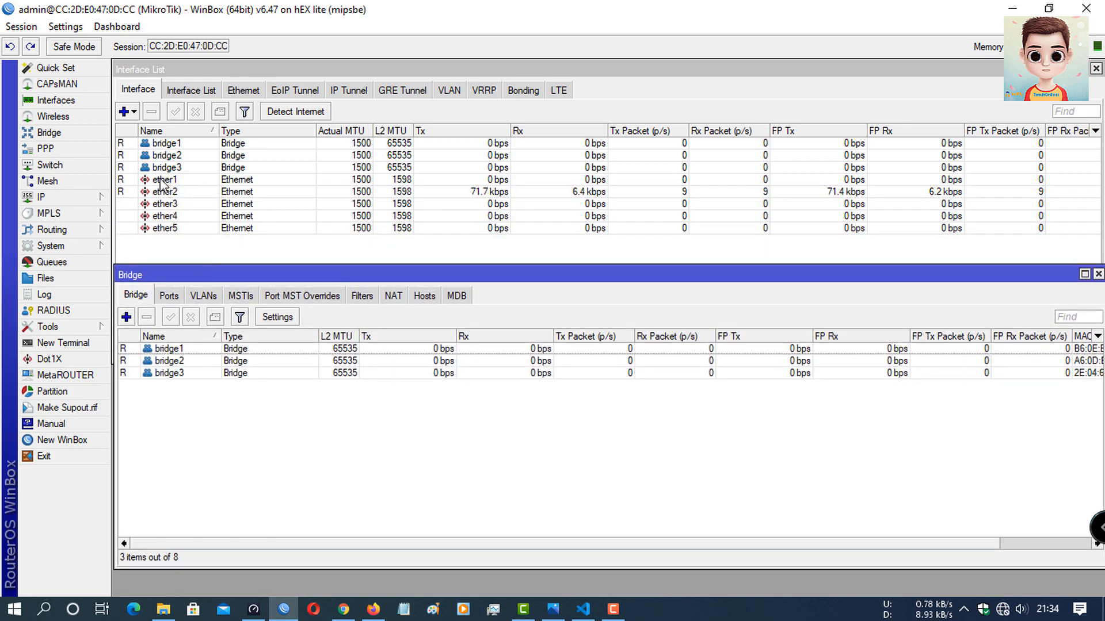
click(80, 344)
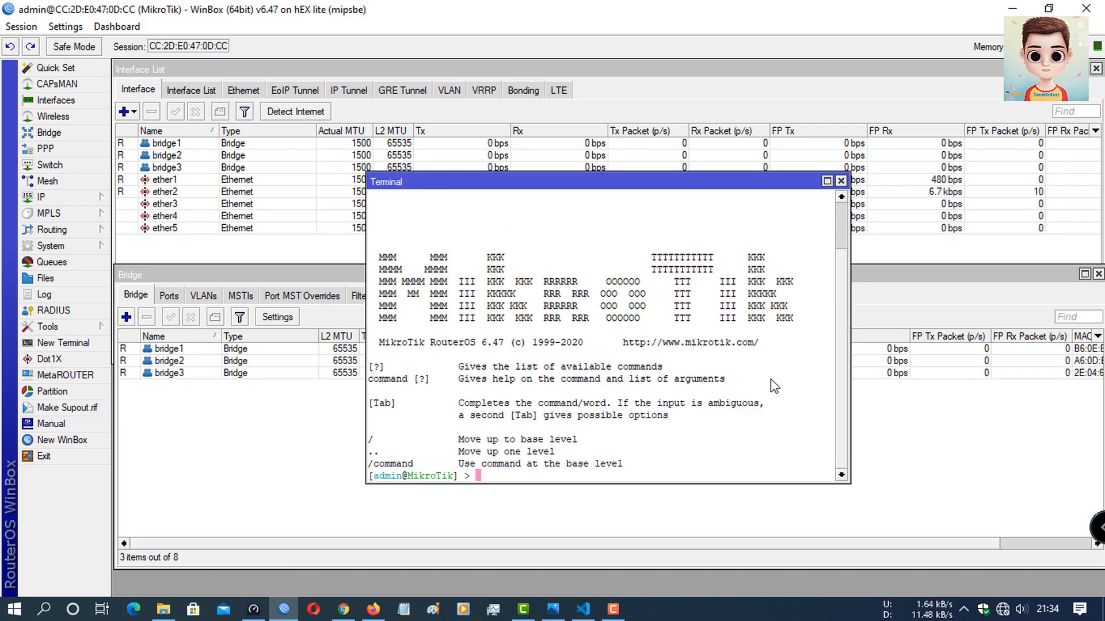
right_click(637, 355)
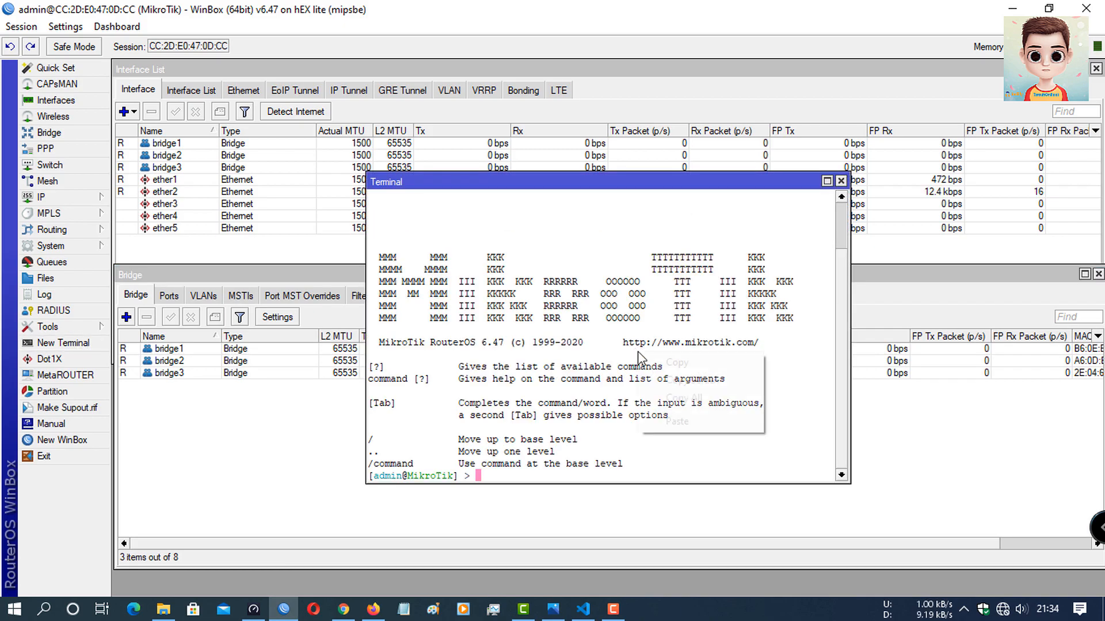
click(677, 422)
key(Return)
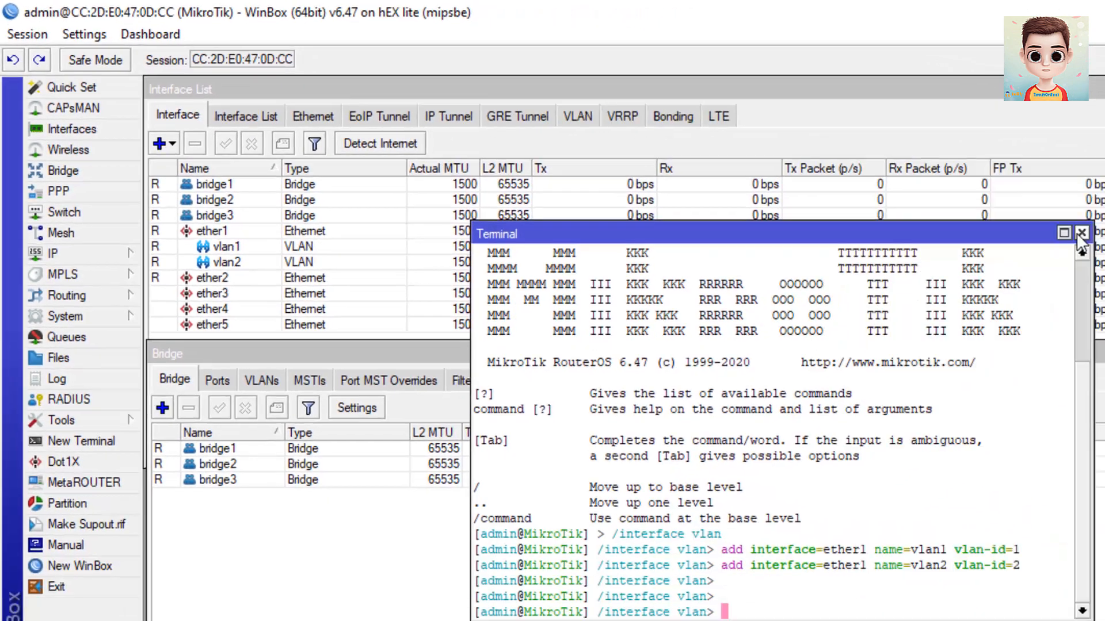
click(1078, 231)
Step: Switch to Visual Studio Code and copy the /ip pool heading and its dhcp_pool0 add command from backup.rsc, leaving out the wireless security-profiles section
click(582, 608)
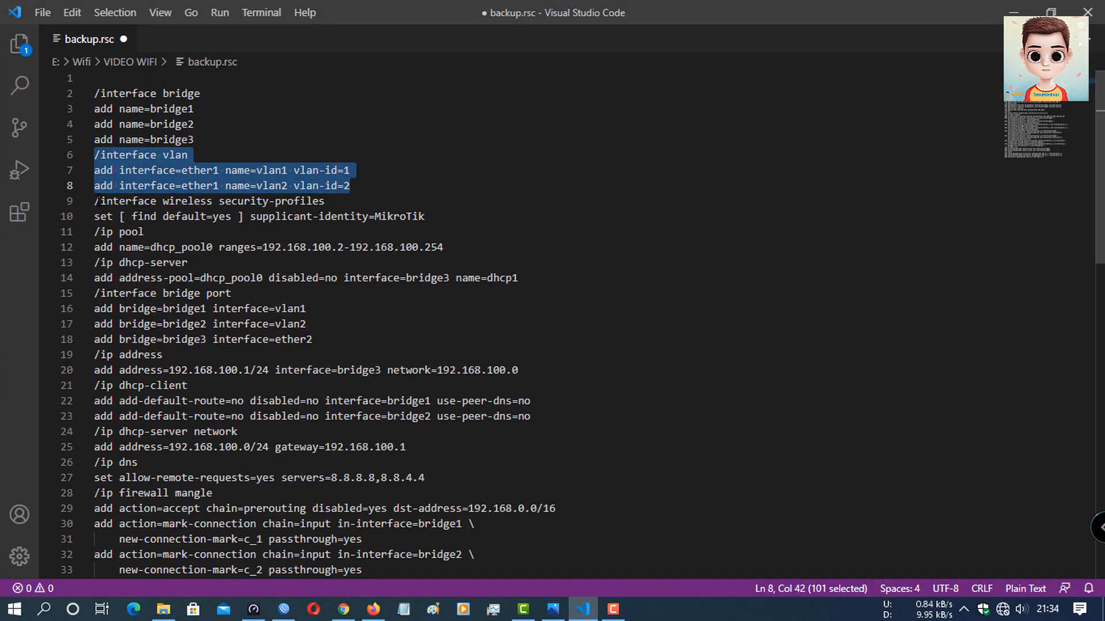
click(96, 198)
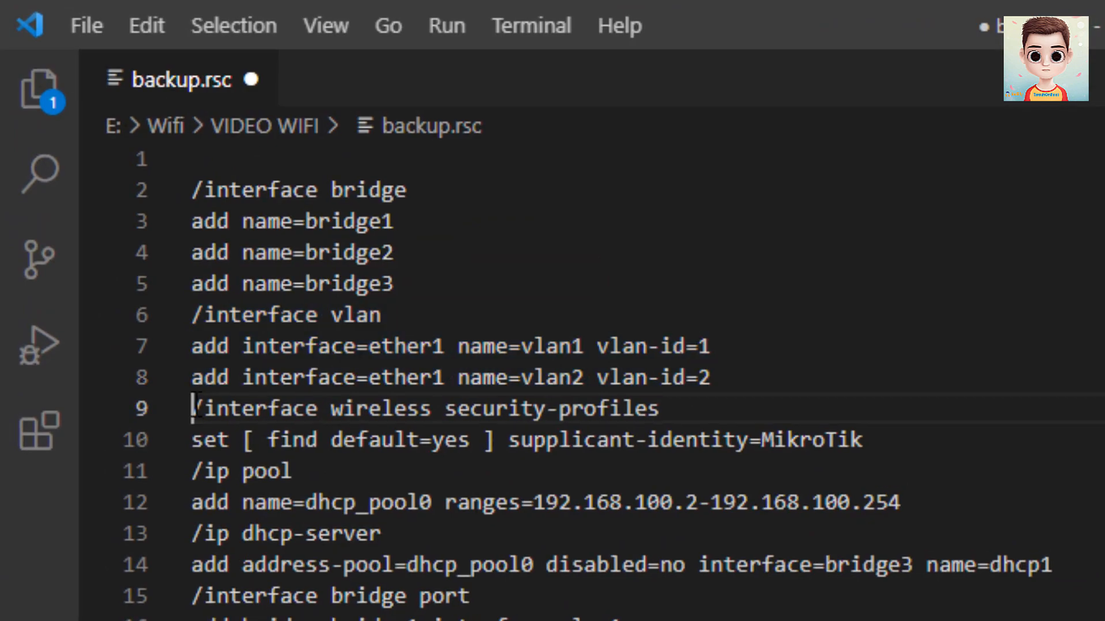
drag(193, 405, 894, 450)
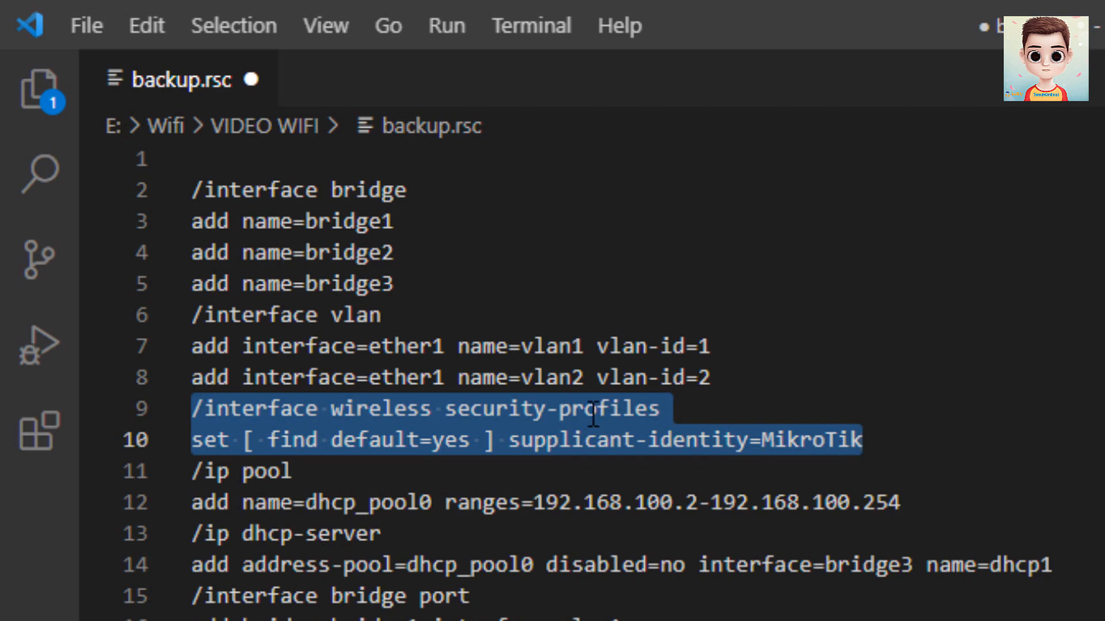
click(457, 427)
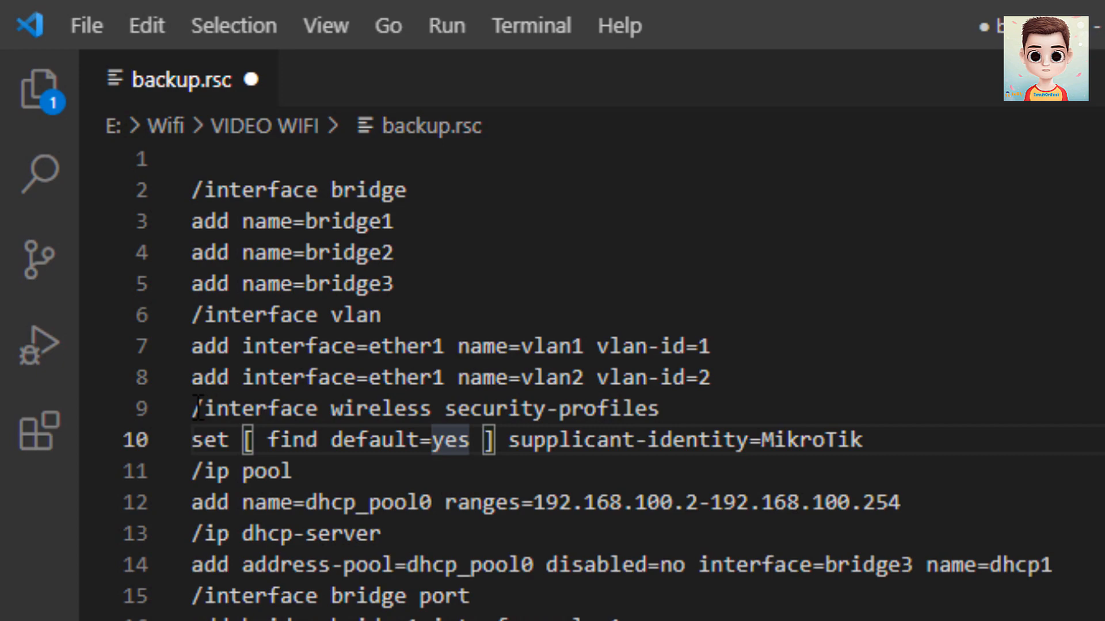
drag(196, 470, 294, 471)
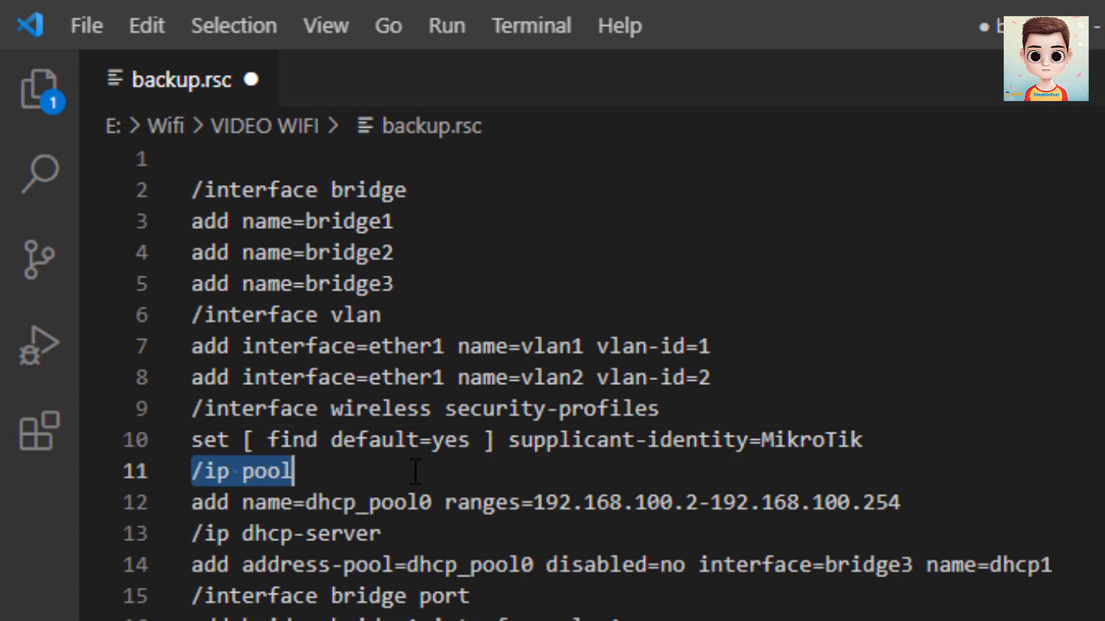
drag(883, 471, 943, 496)
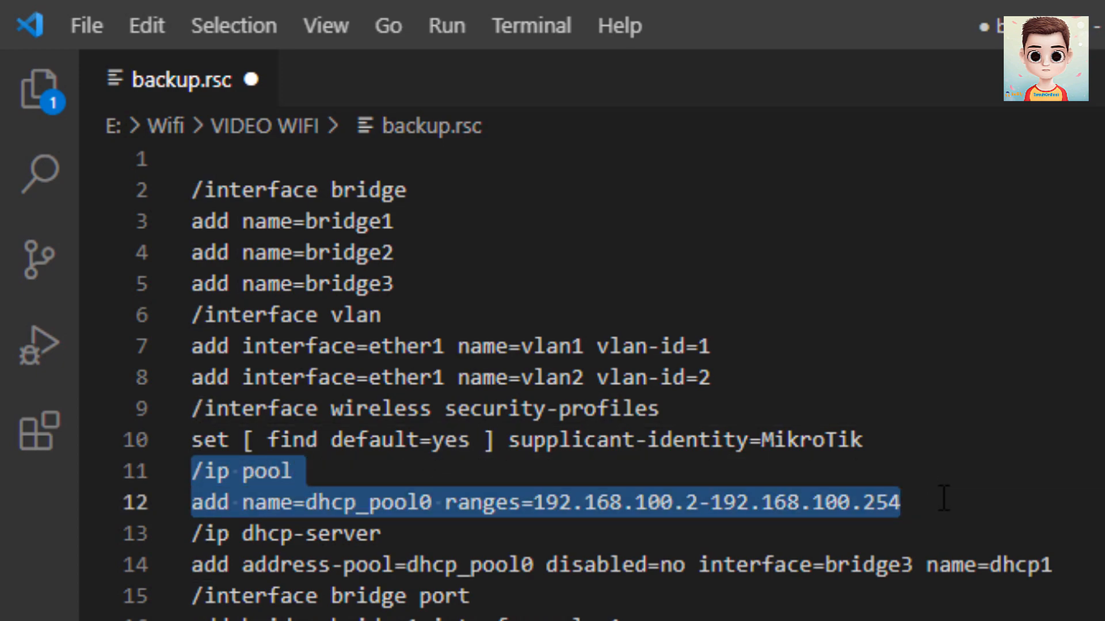
right_click(715, 504)
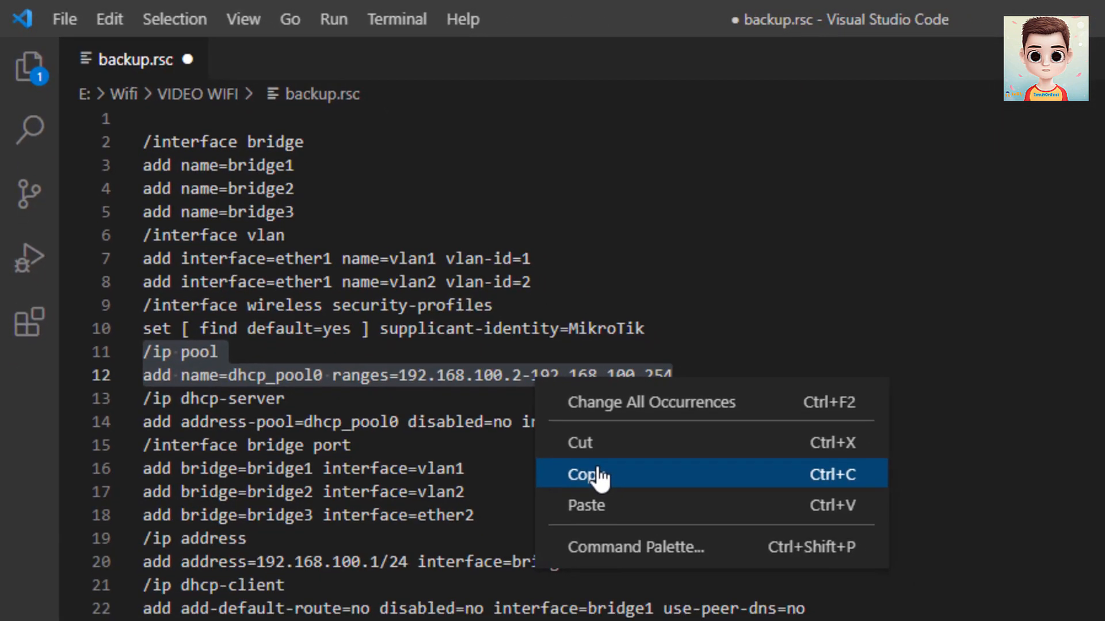
click(598, 476)
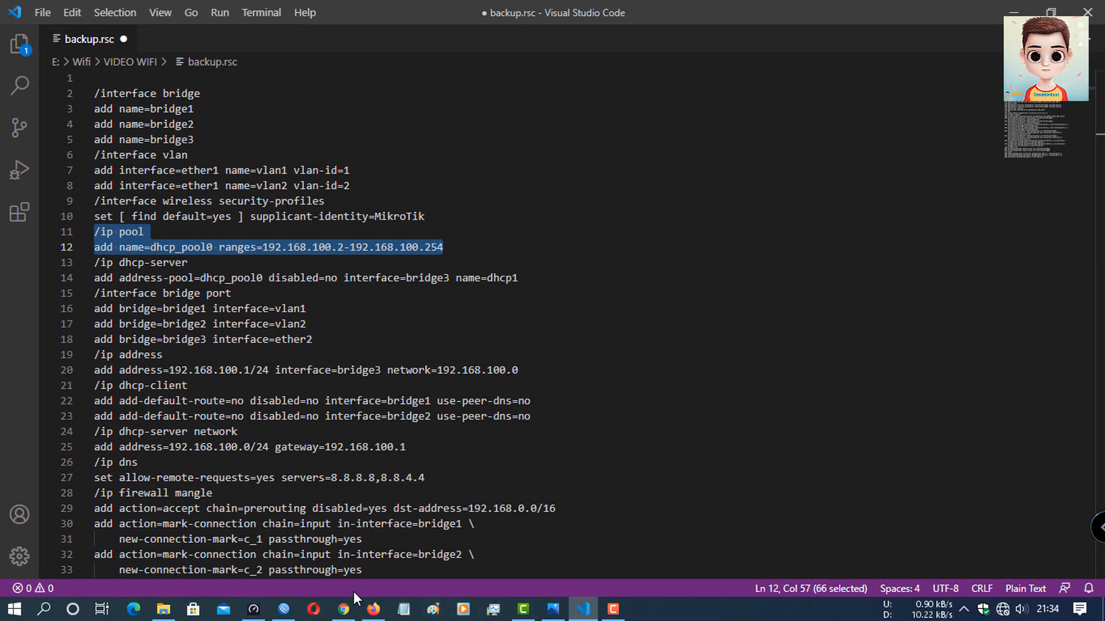
Step: Switch to WinBox, close the Bridge window, and open the router's IP Pool window
click(284, 610)
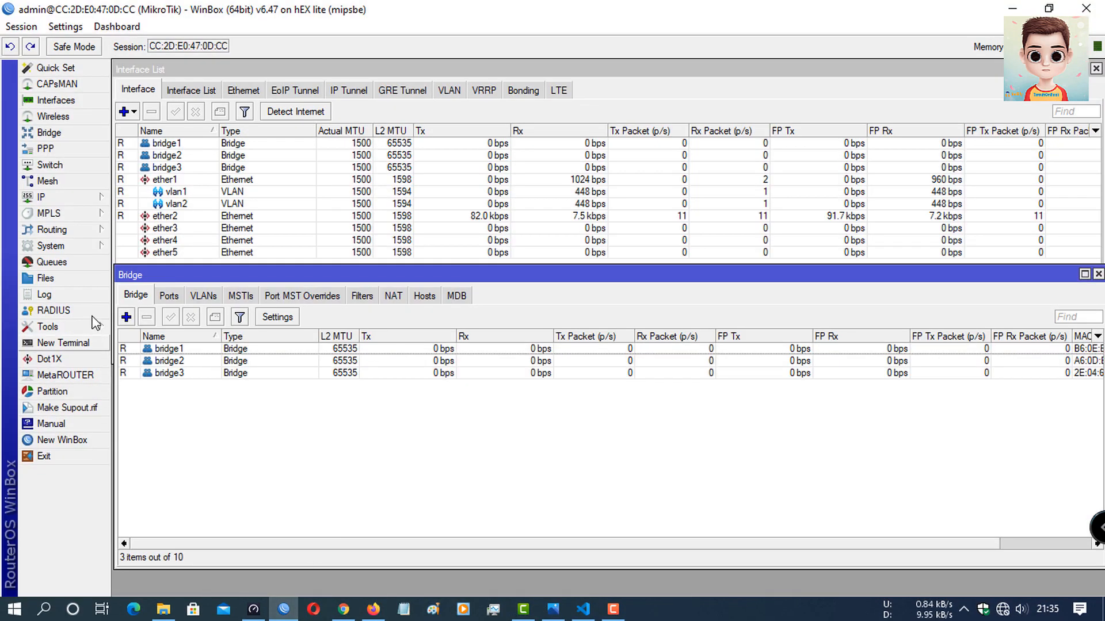
click(1097, 274)
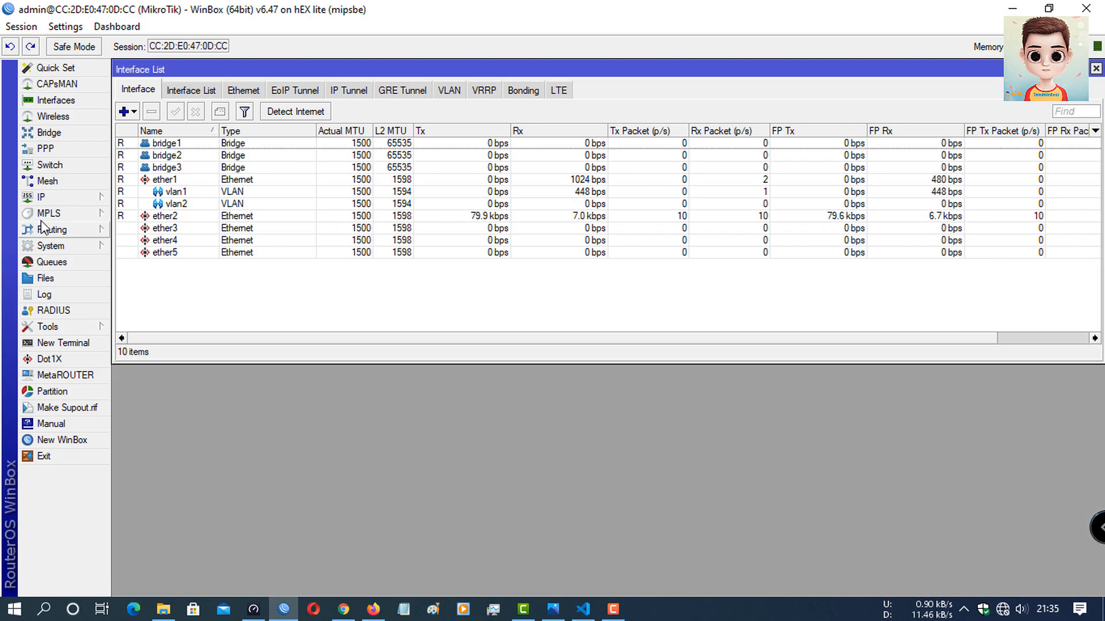
click(52, 196)
click(165, 430)
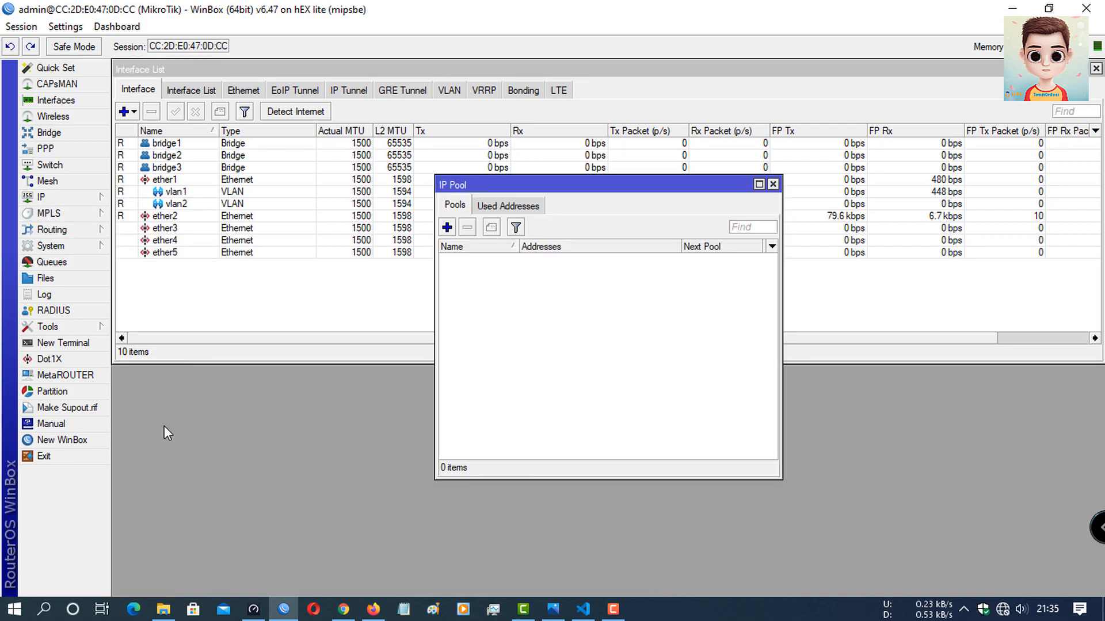
Step: Run the copied /ip pool commands in a new terminal to add dhcp_pool0 with range 192.168.100.2-192.168.100.254, then close the terminal and IP Pool windows
click(96, 346)
right_click(670, 358)
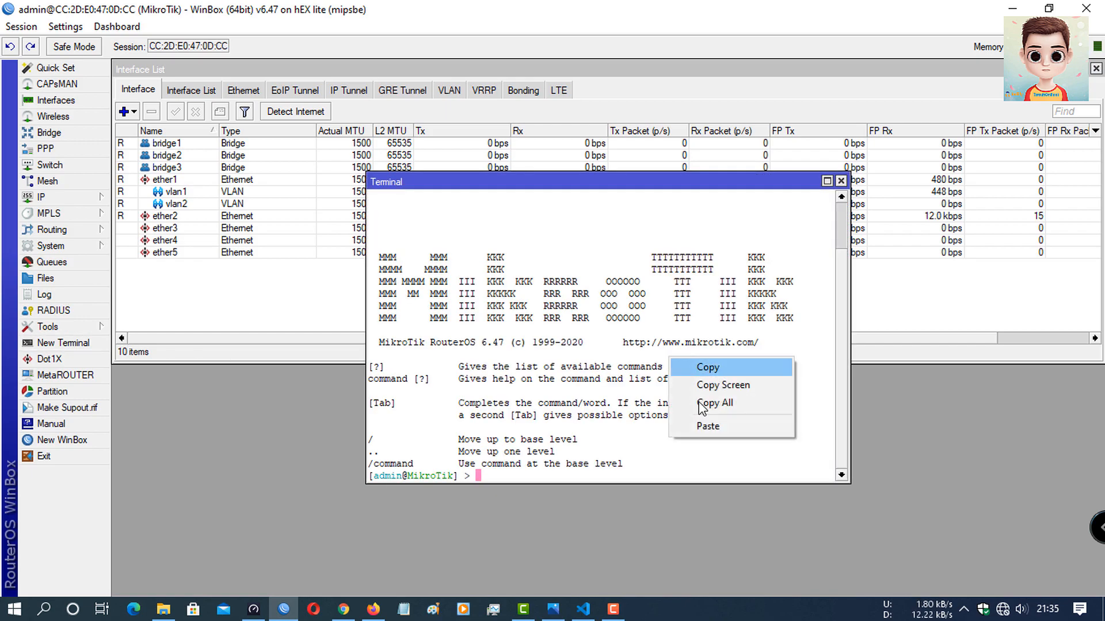
click(702, 426)
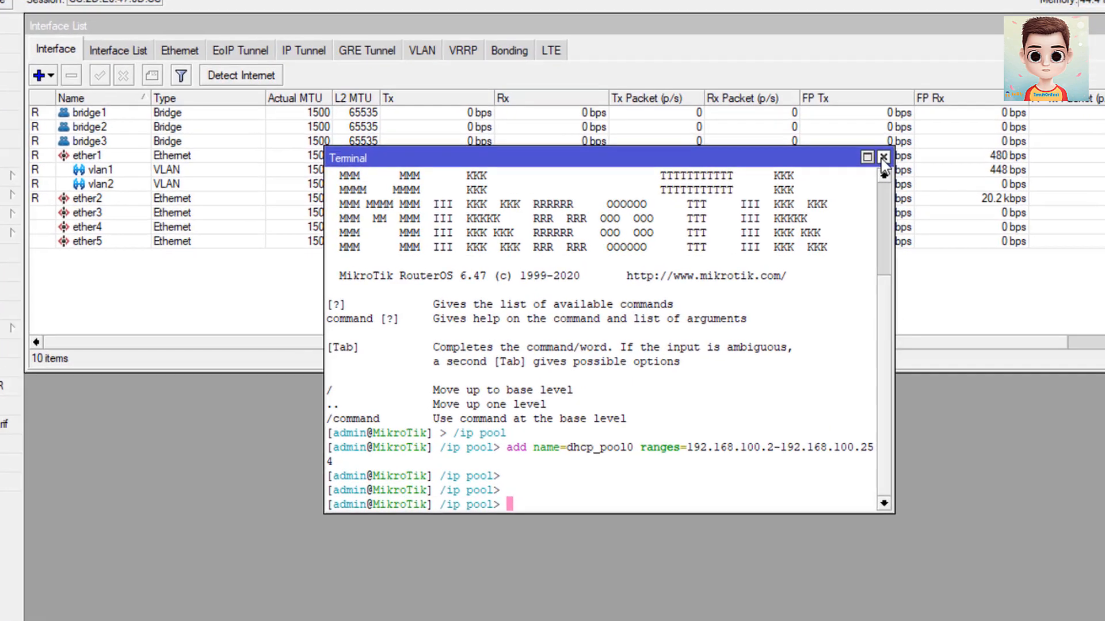
click(841, 182)
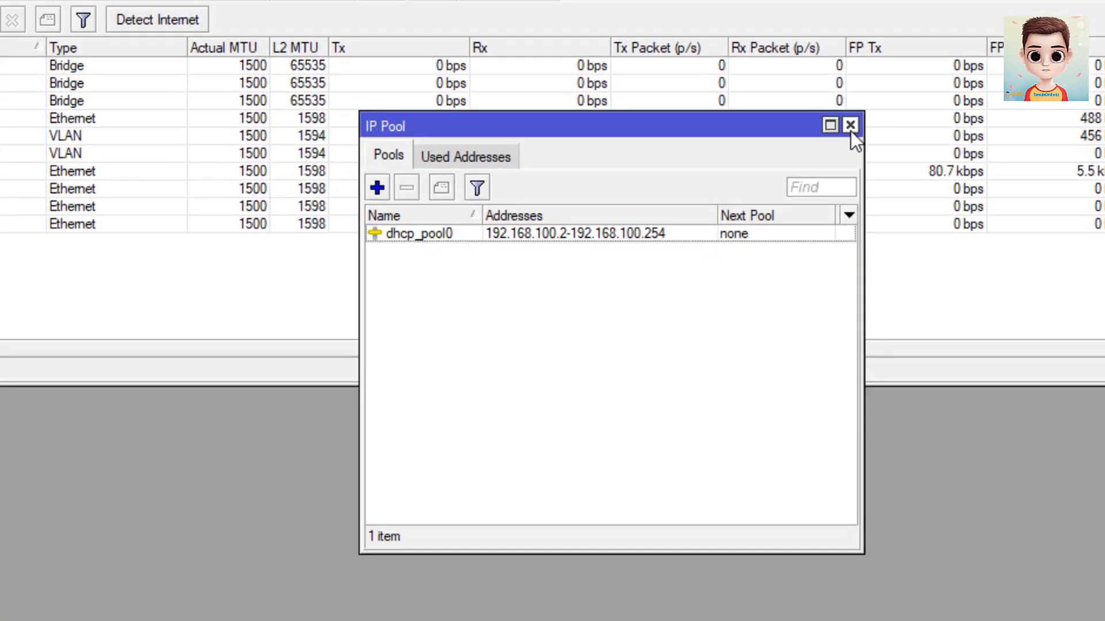
click(910, 80)
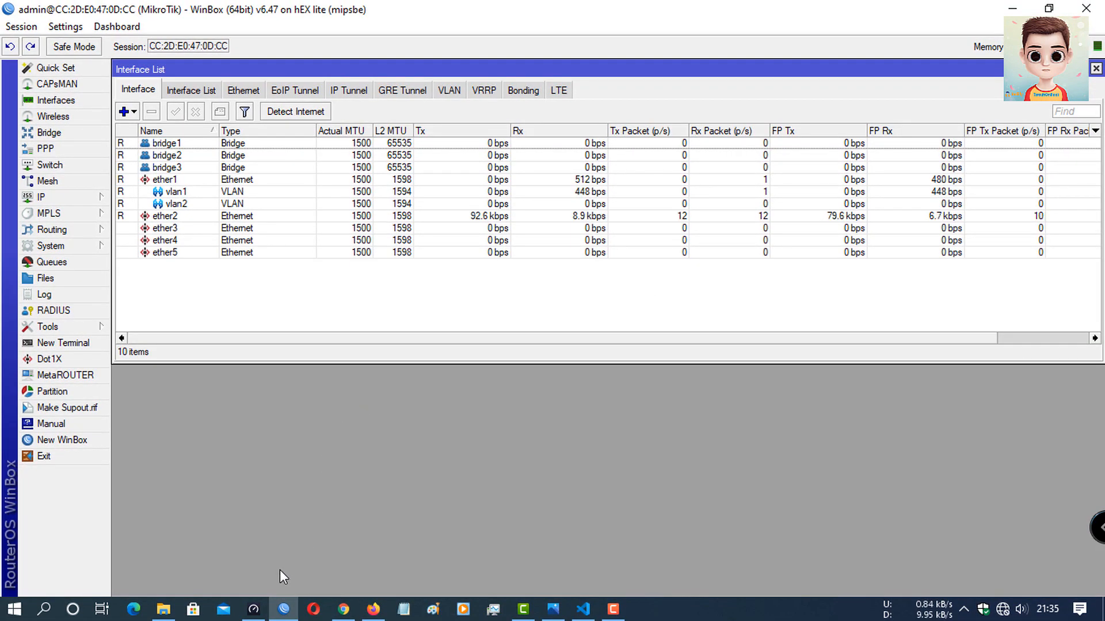
Step: Copy the /ip dhcp-server heading and its add command for dhcp1 from backup.rsc in Visual Studio Code
click(582, 609)
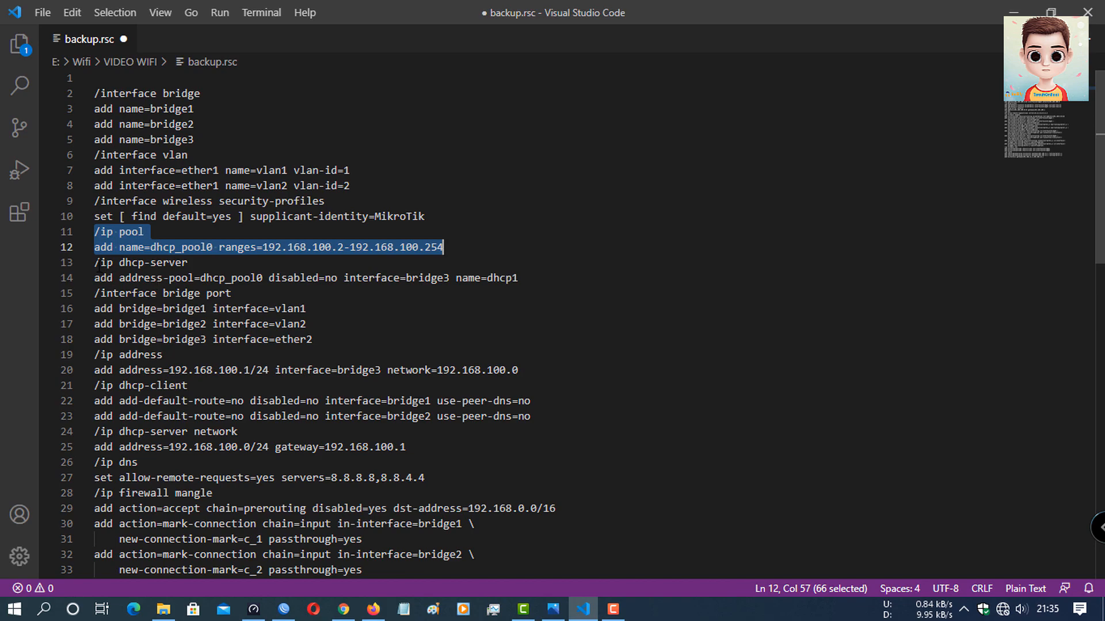
drag(95, 263, 493, 285)
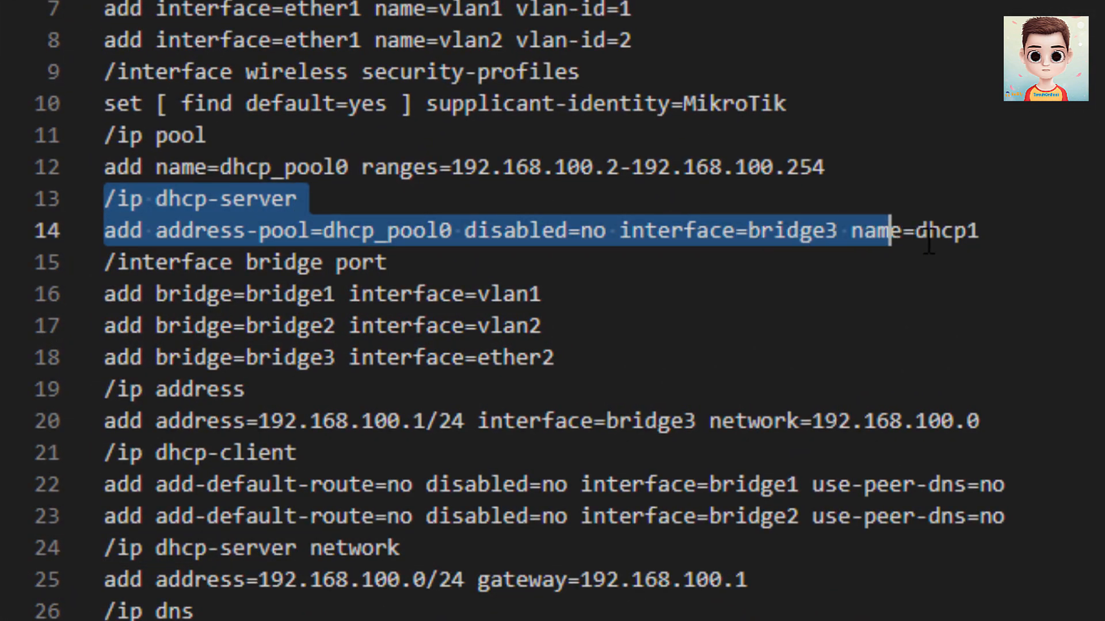
drag(929, 241, 985, 233)
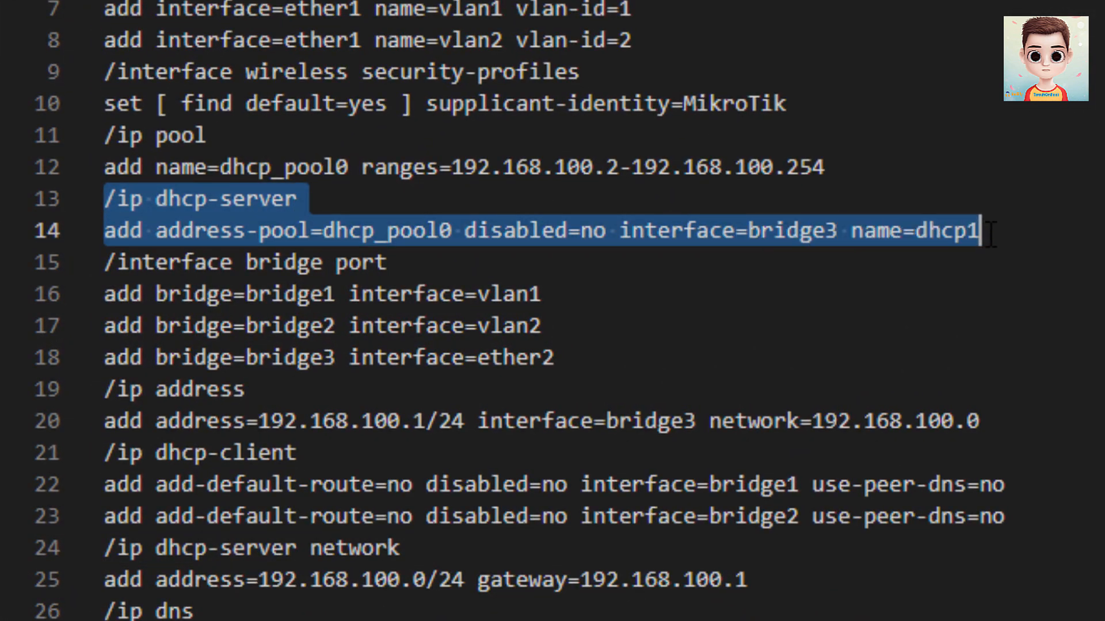
right_click(502, 223)
click(633, 358)
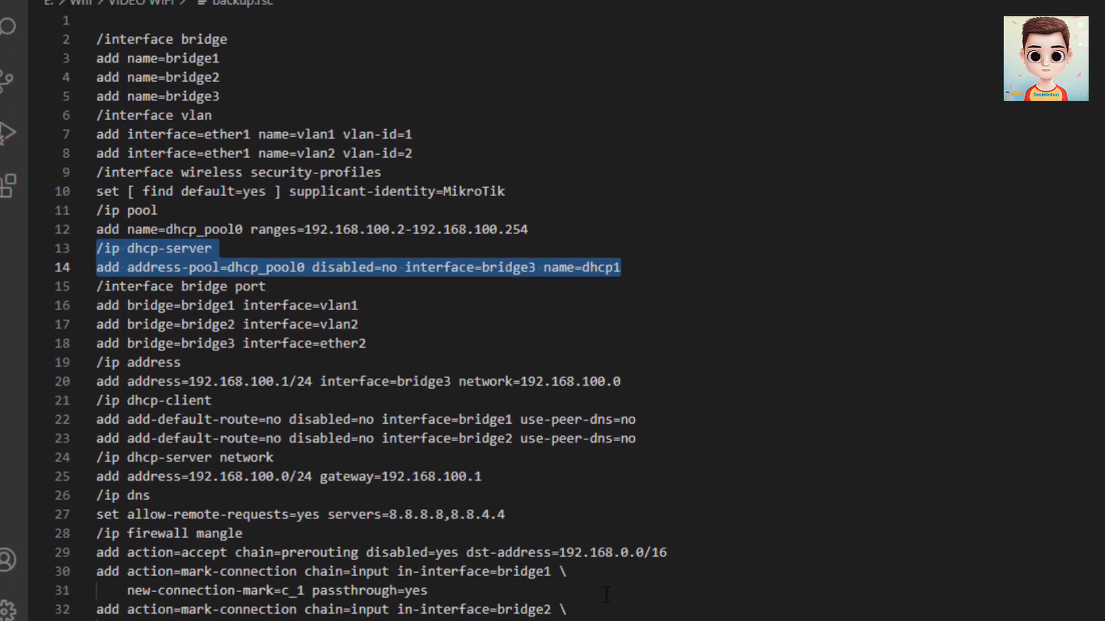
Step: In WinBox, open a new terminal and the DHCP Server window, arranging them so both can be seen
click(284, 609)
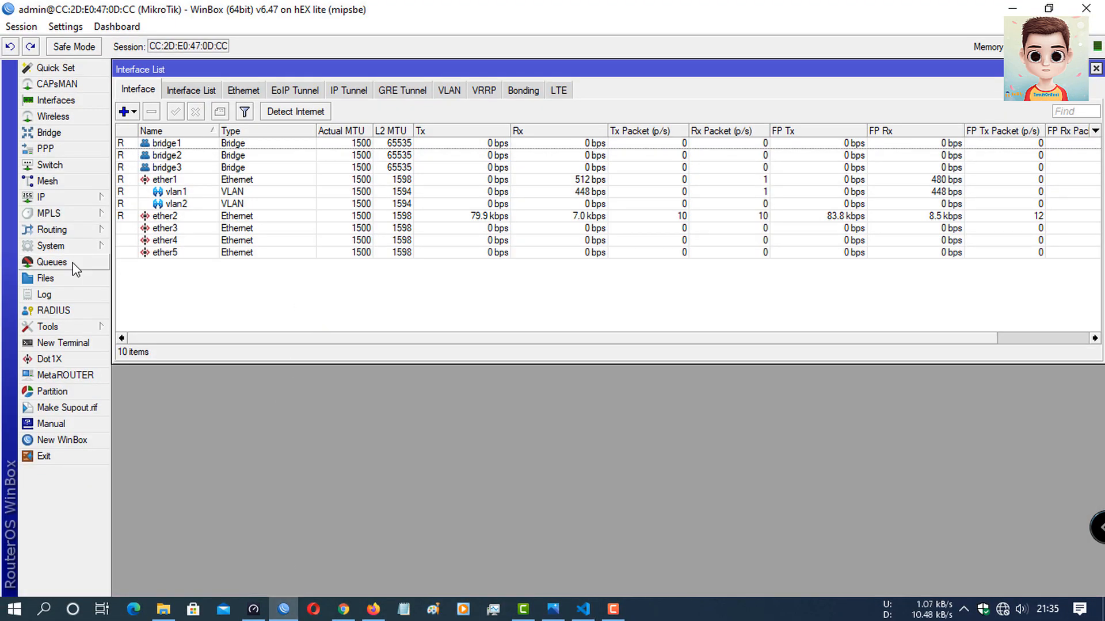
click(82, 344)
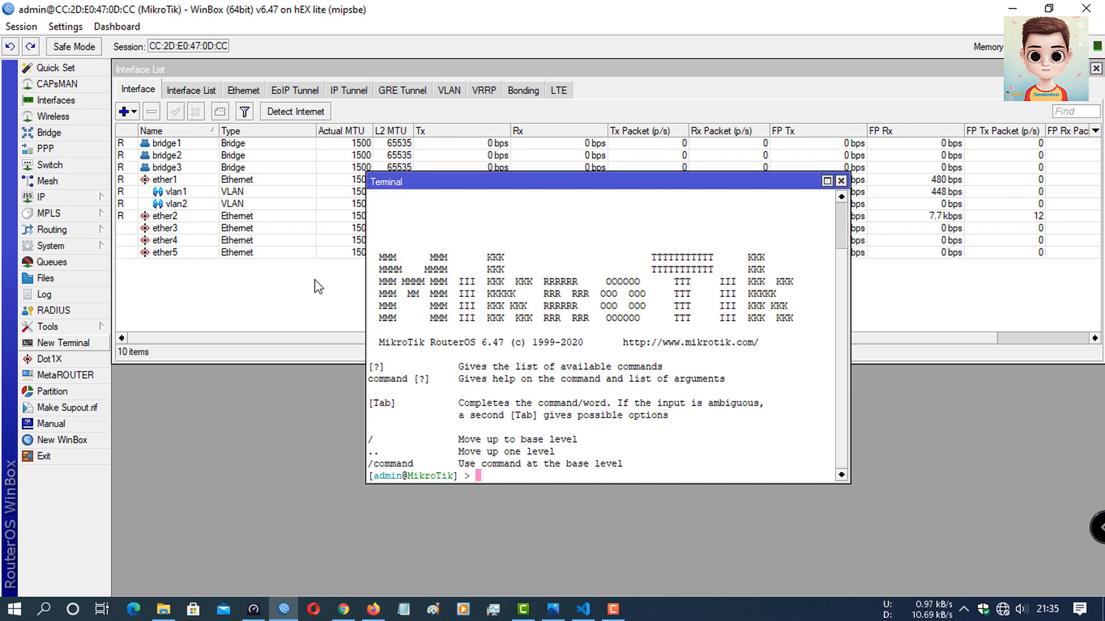
drag(449, 182, 646, 205)
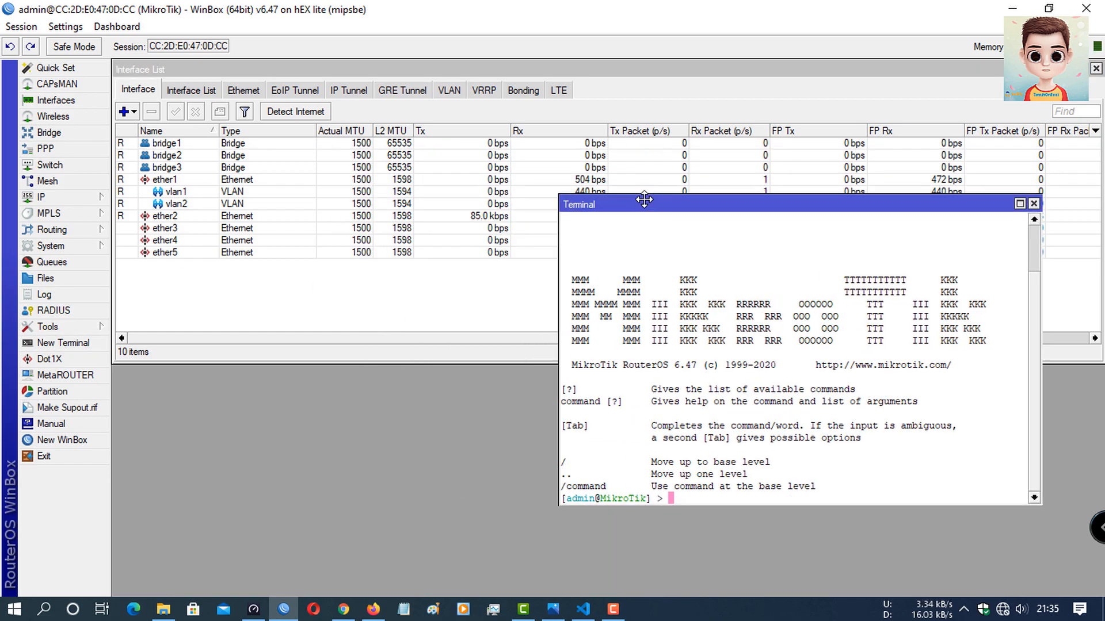
click(60, 198)
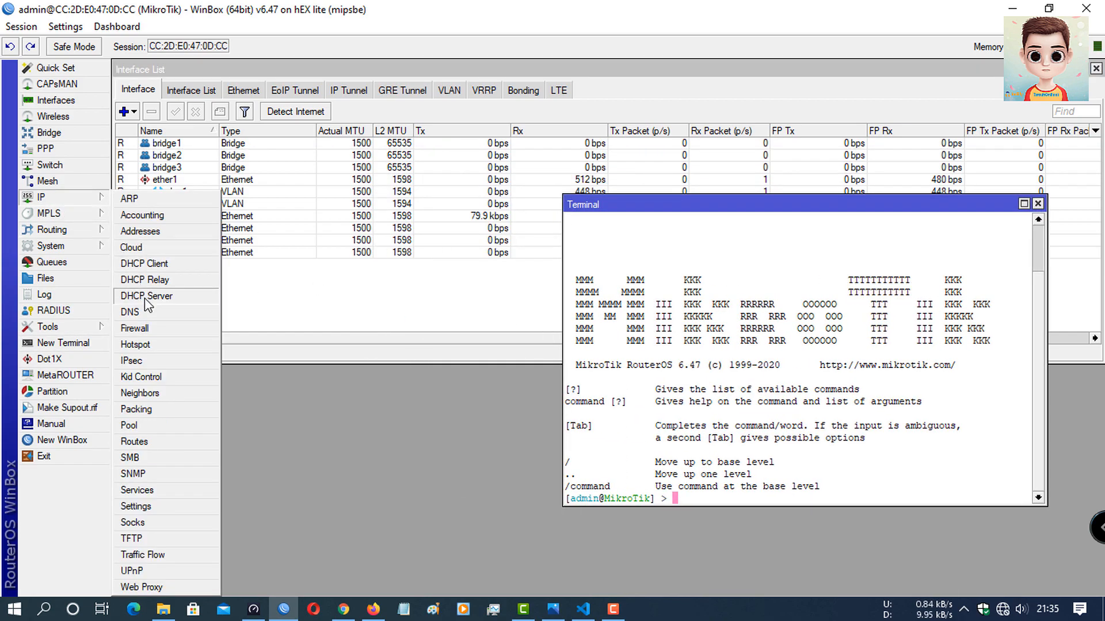
click(144, 298)
drag(550, 201, 493, 180)
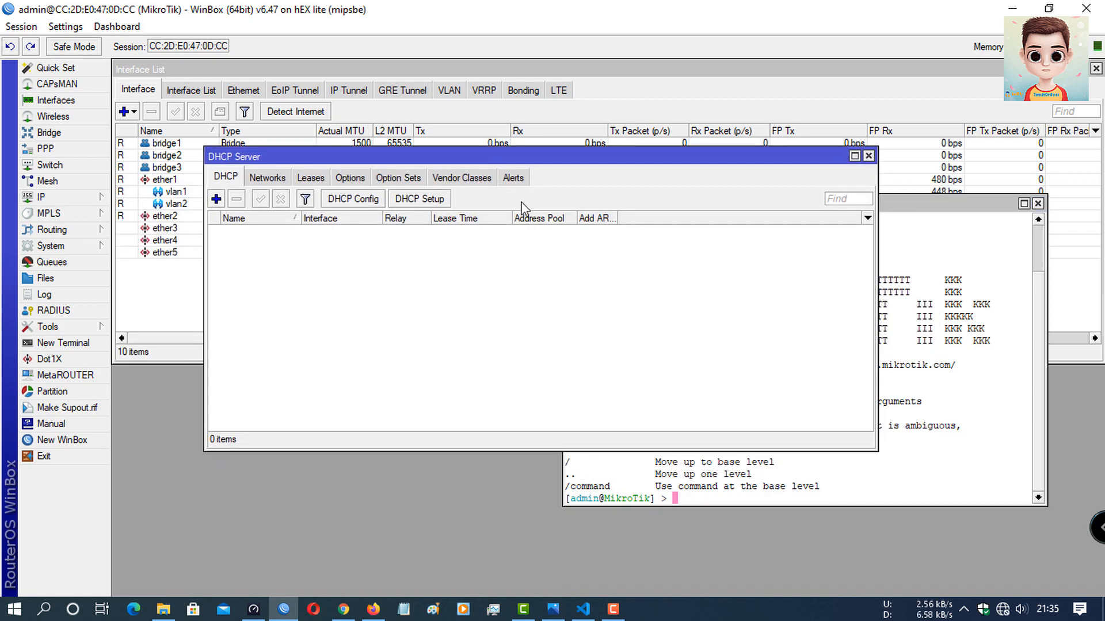
Step: Run the copied /ip dhcp-server commands in the terminal to add dhcp1 on bridge3 with address pool dhcp_pool0, then close the terminal
click(886, 235)
right_click(712, 320)
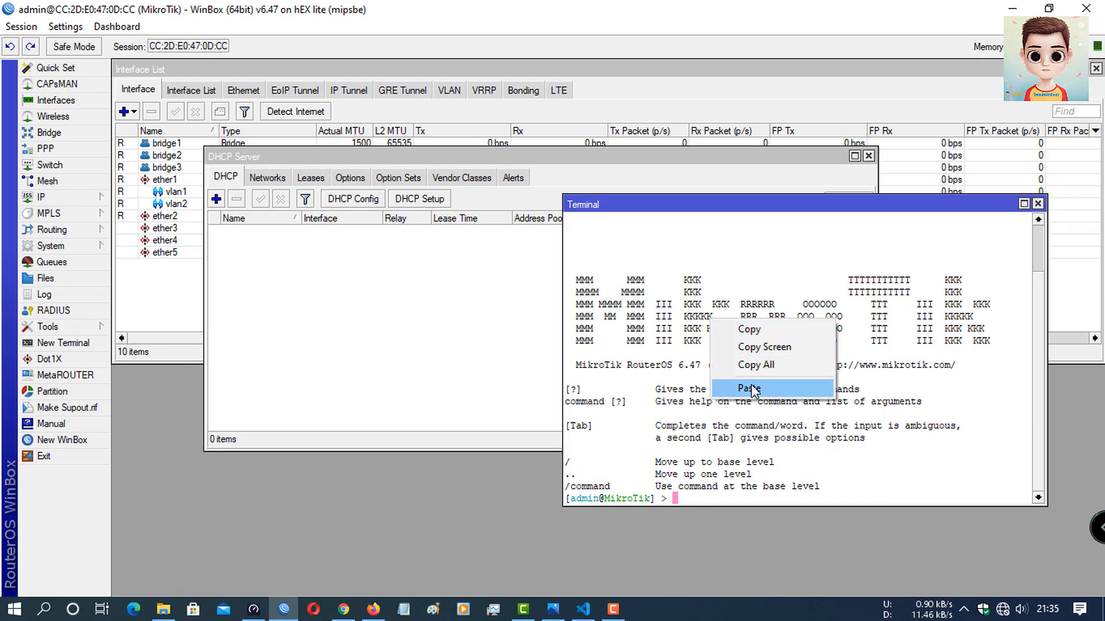
click(749, 388)
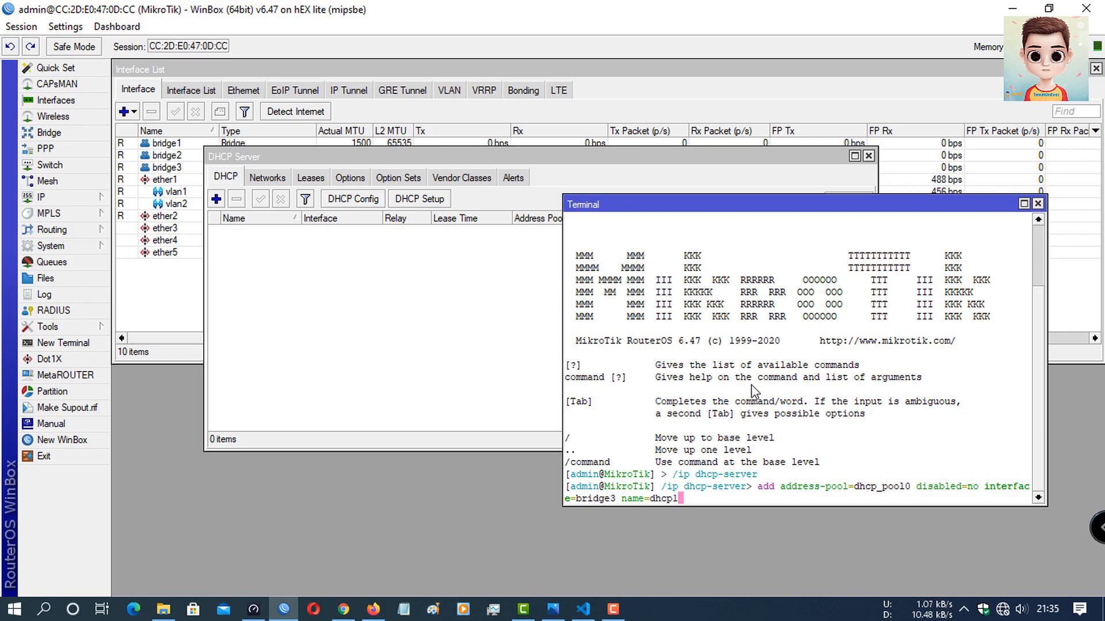
key(Return)
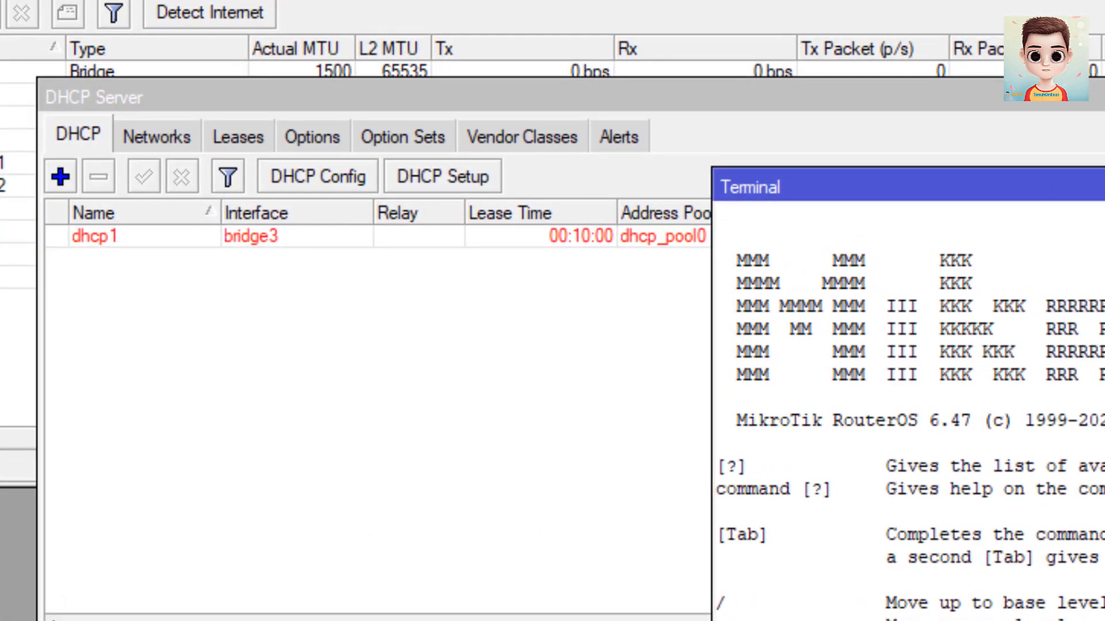
click(1102, 187)
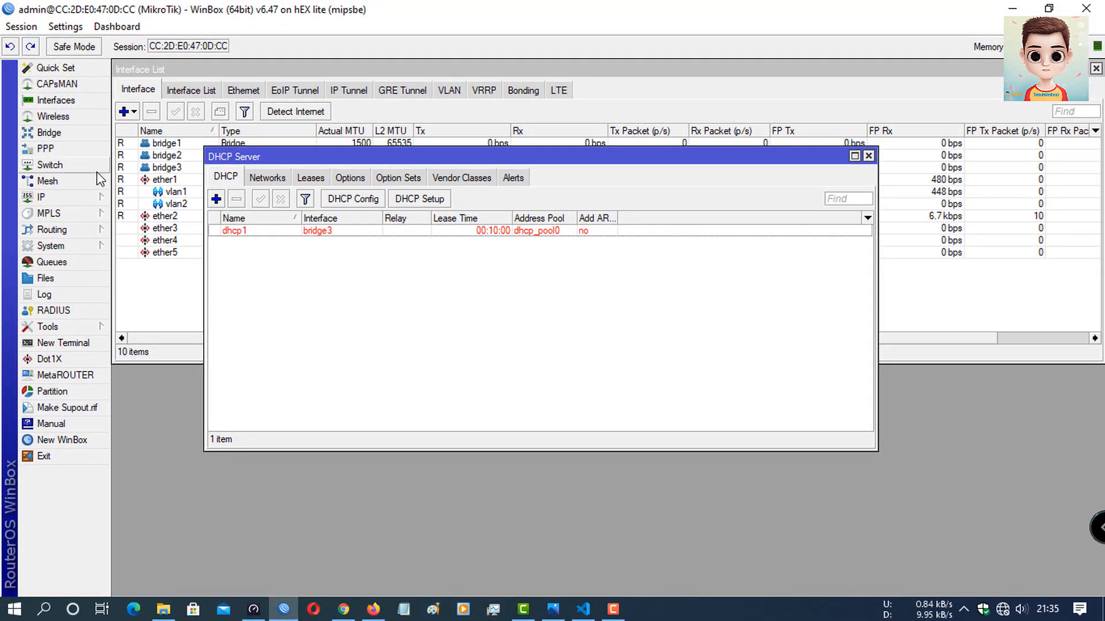
Step: Check the router's IP address list for existing entries, then close it
click(77, 196)
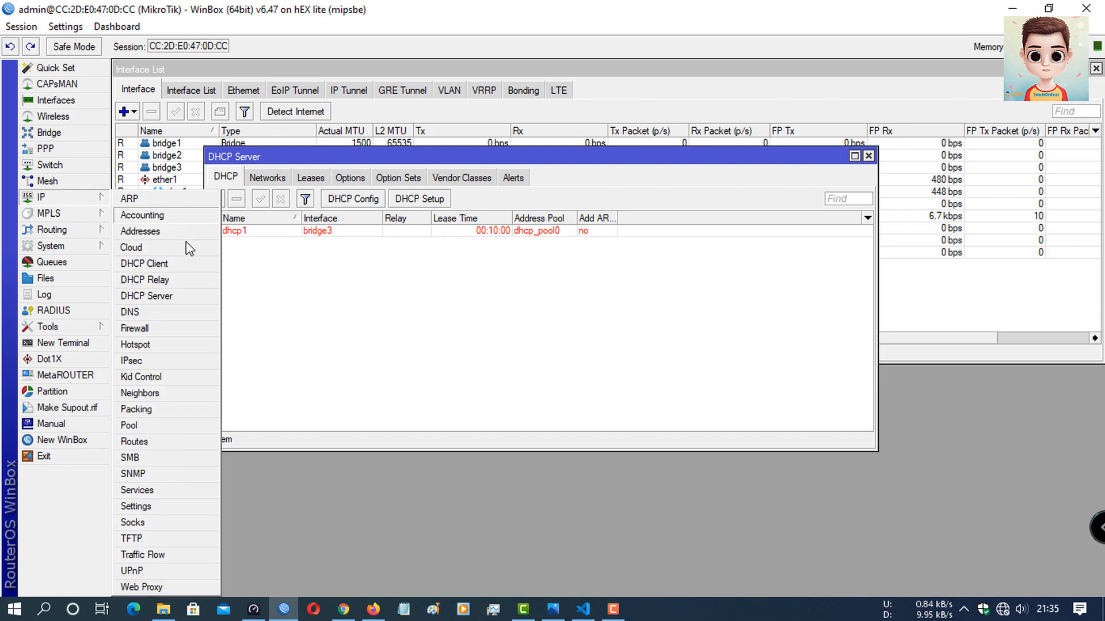
click(147, 230)
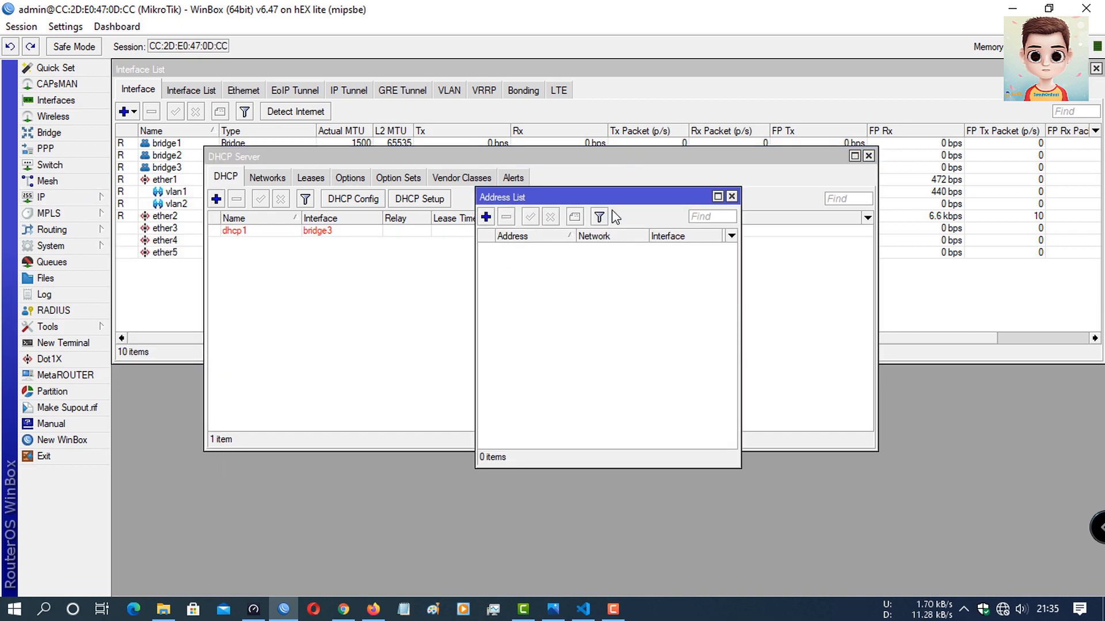
click(731, 197)
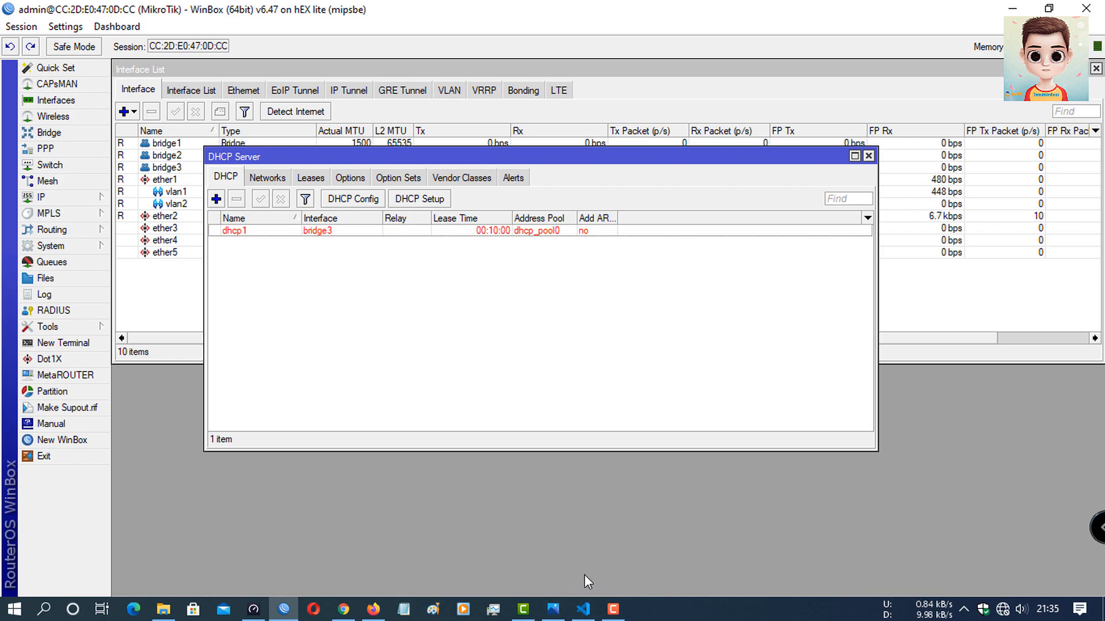
Step: Switch to Visual Studio Code and copy the /interface bridge port heading with its three add commands from backup.rsc
click(592, 610)
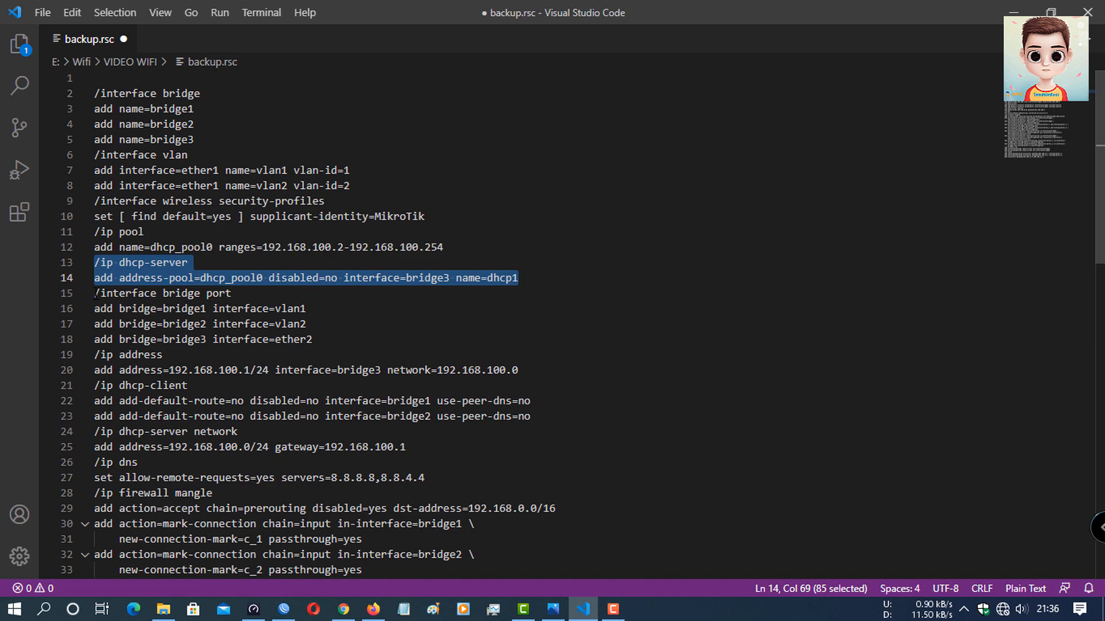
drag(95, 295, 322, 340)
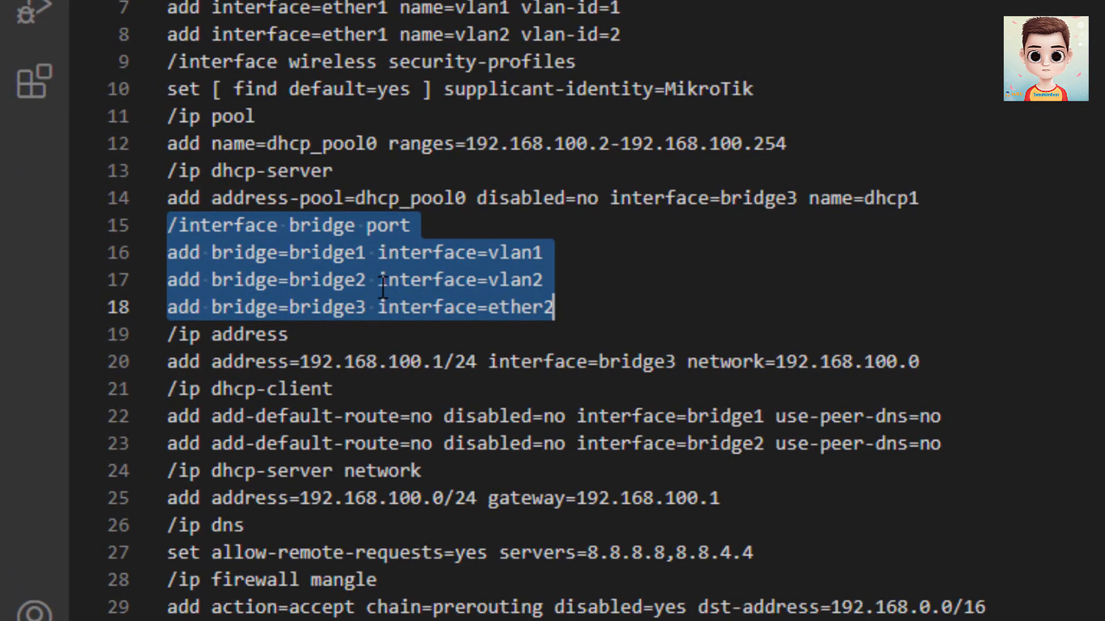
right_click(383, 288)
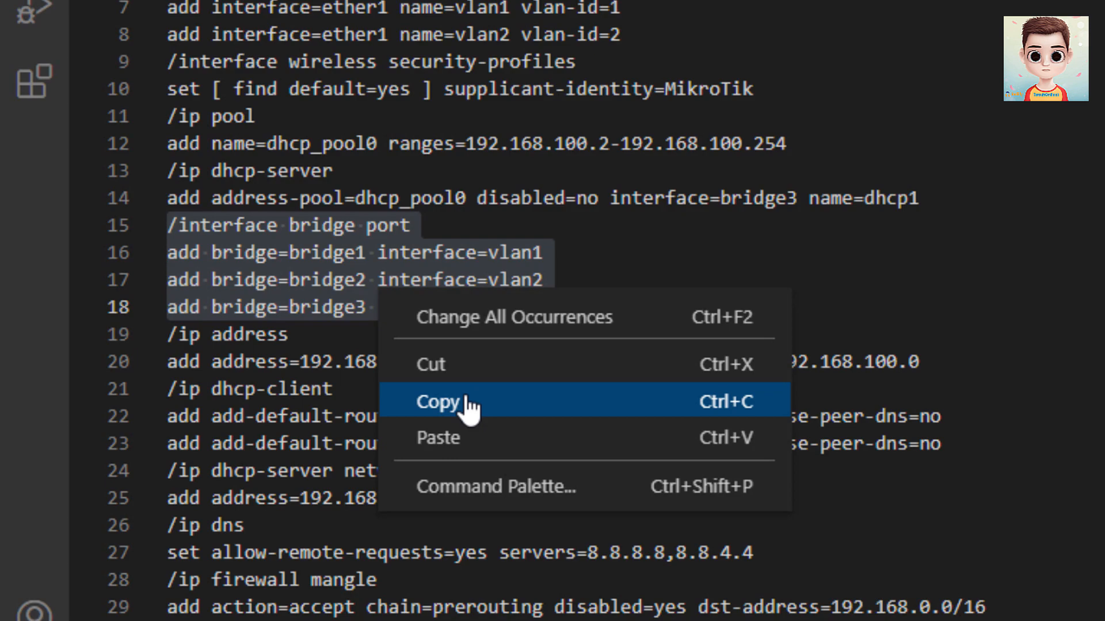
click(469, 405)
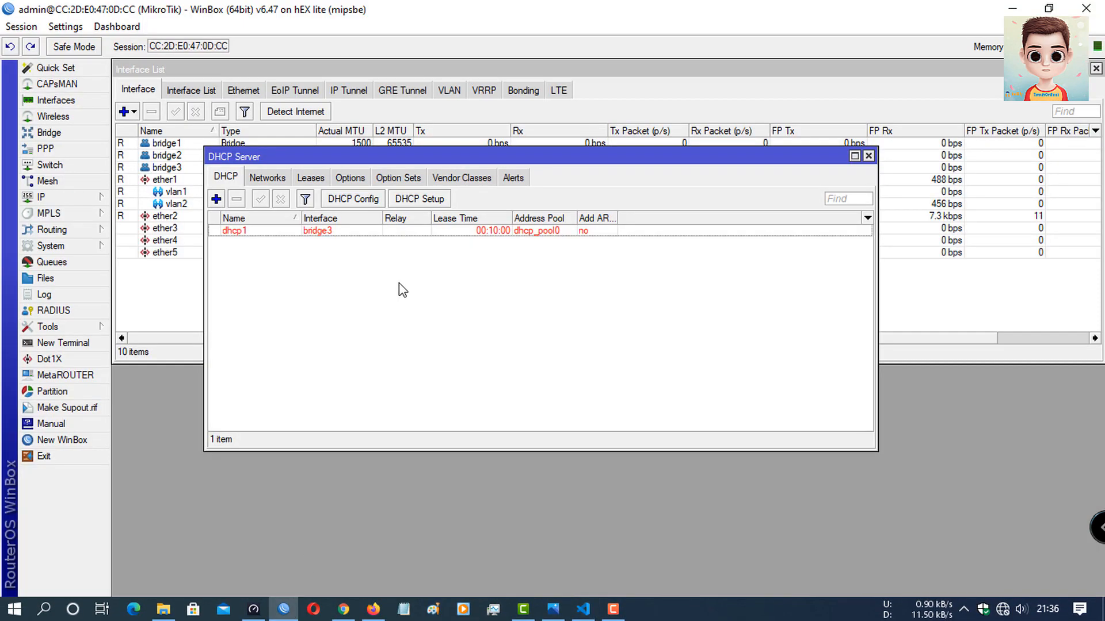
Step: In WinBox, close the DHCP Server window and show the Bridge window's port list
click(868, 156)
click(57, 133)
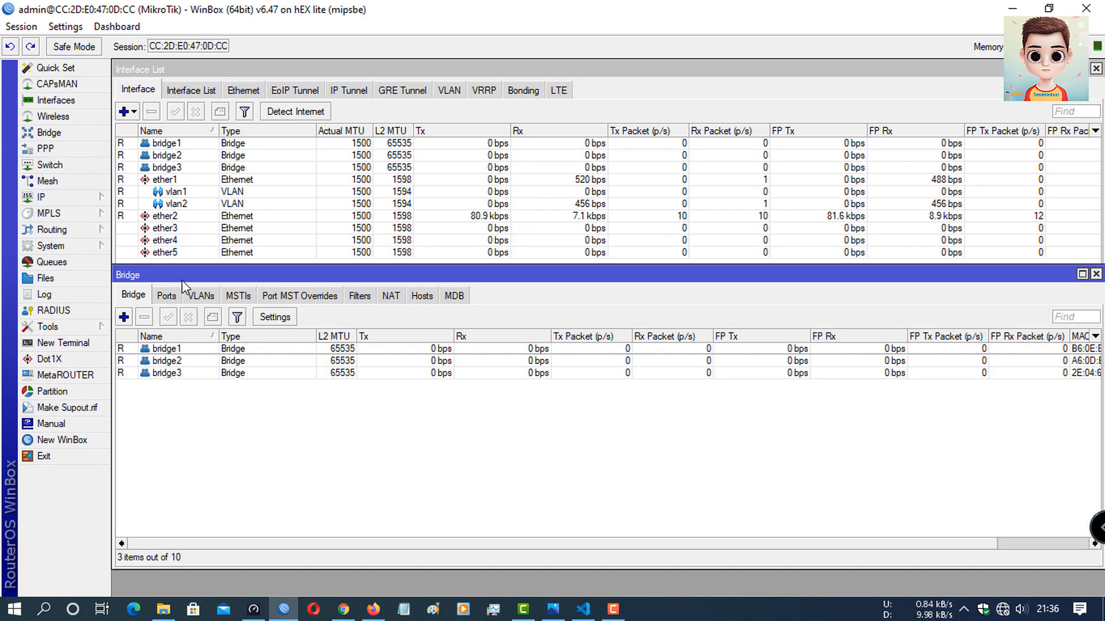
click(169, 297)
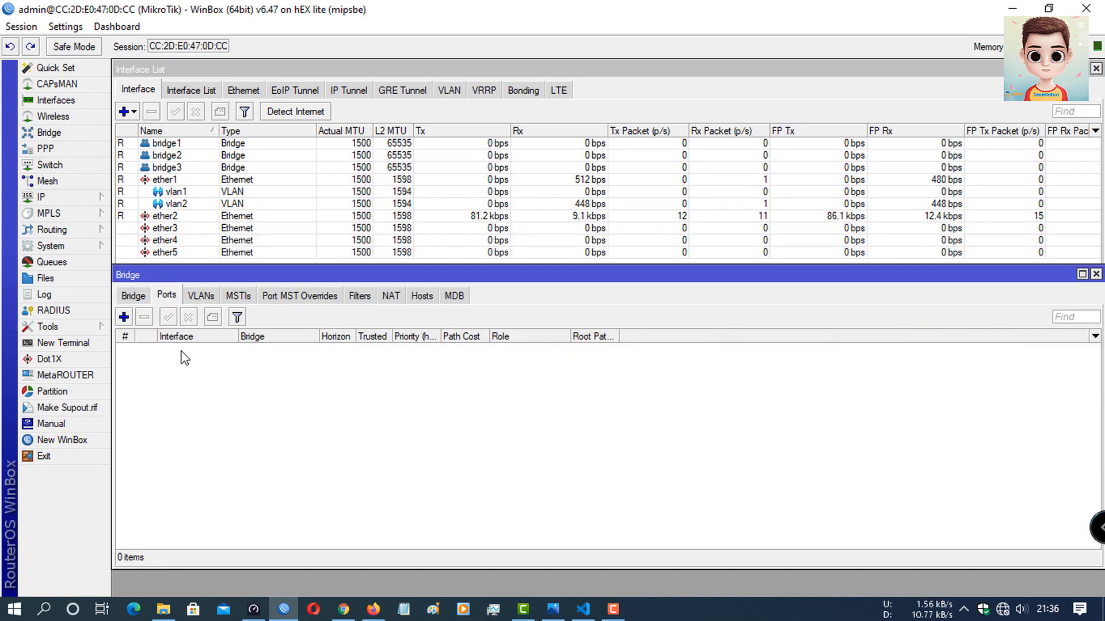
Step: Run the copied bridge port commands in a new terminal, assigning vlan1 to bridge1, vlan2 to bridge2 and ether2 to bridge3
click(83, 346)
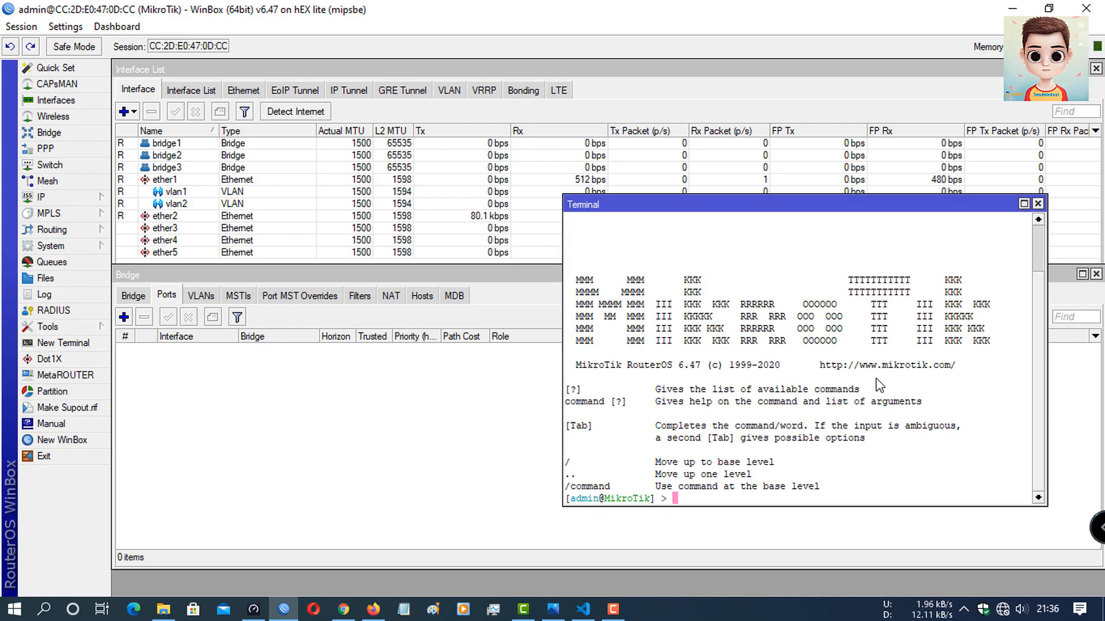
right_click(758, 372)
click(780, 437)
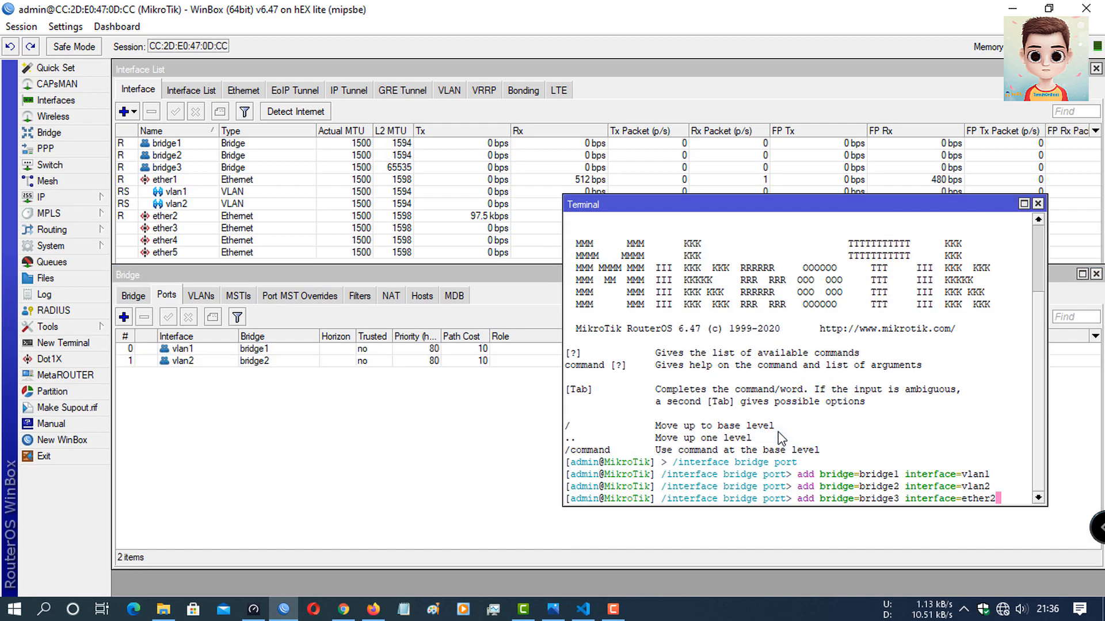
key(Return)
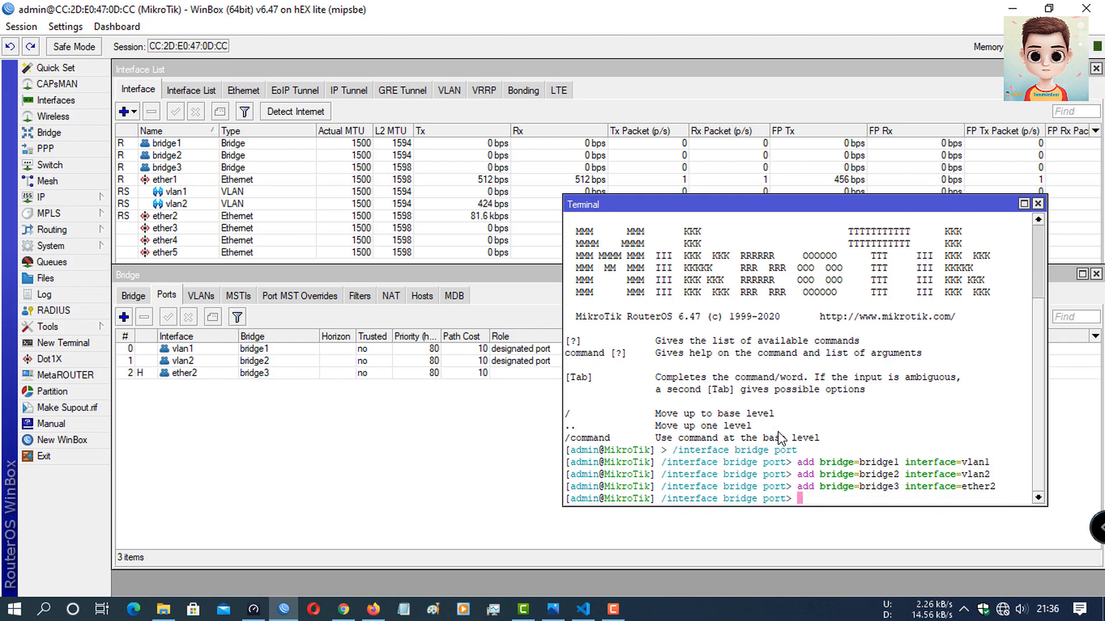
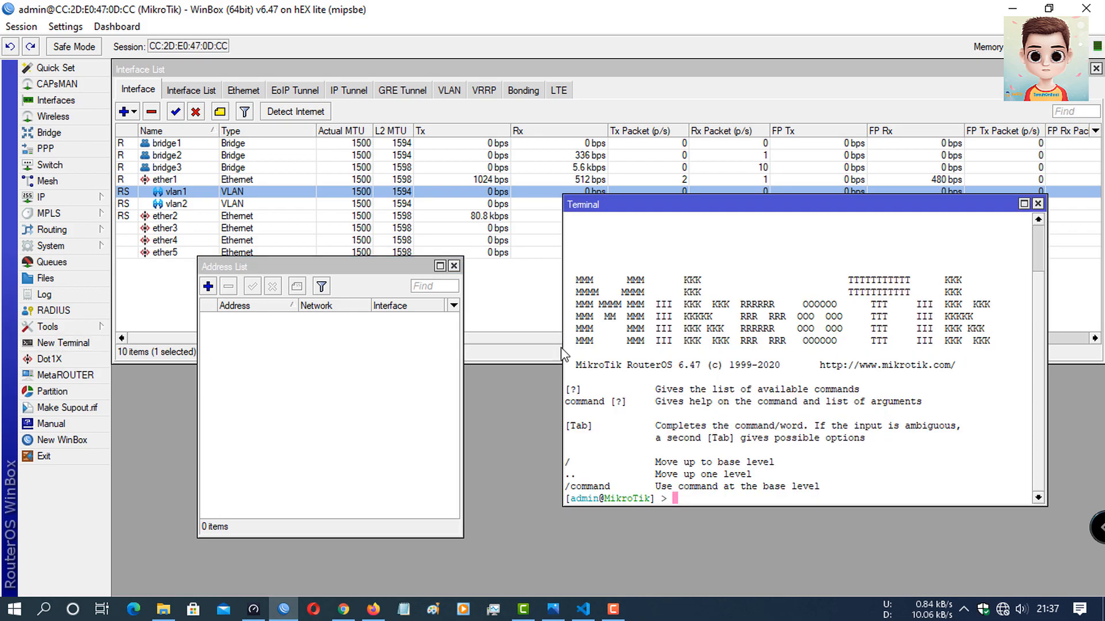
Step: Run the copied /ip address commands to add 192.168.100.1/24 on bridge3 with network 192.168.100.0, then close the terminal and Address List
right_click(774, 347)
click(808, 413)
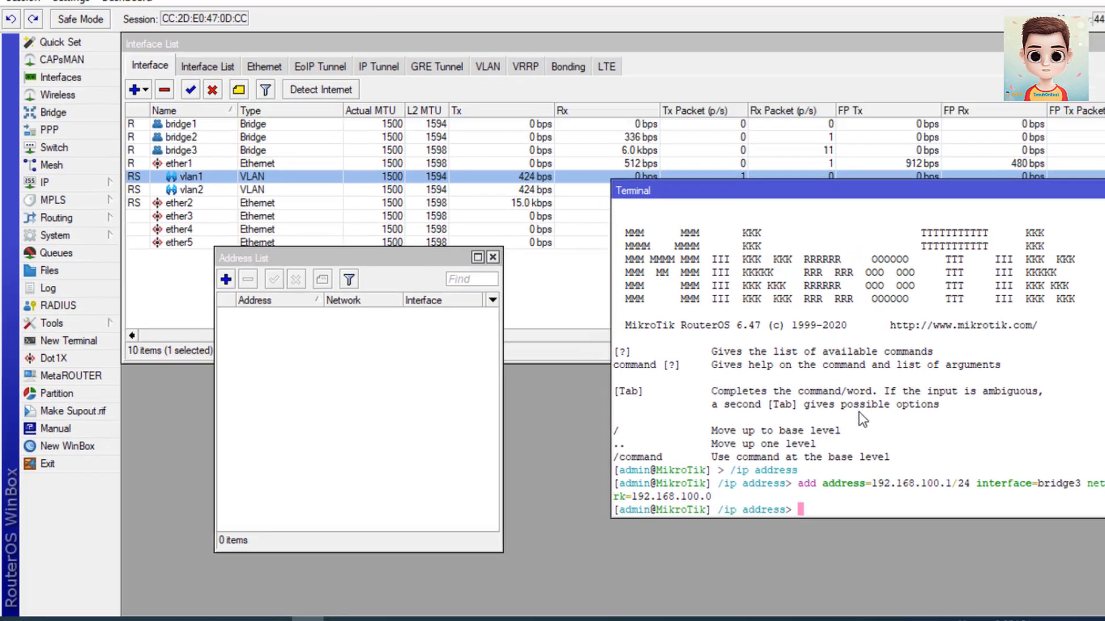
key(Return)
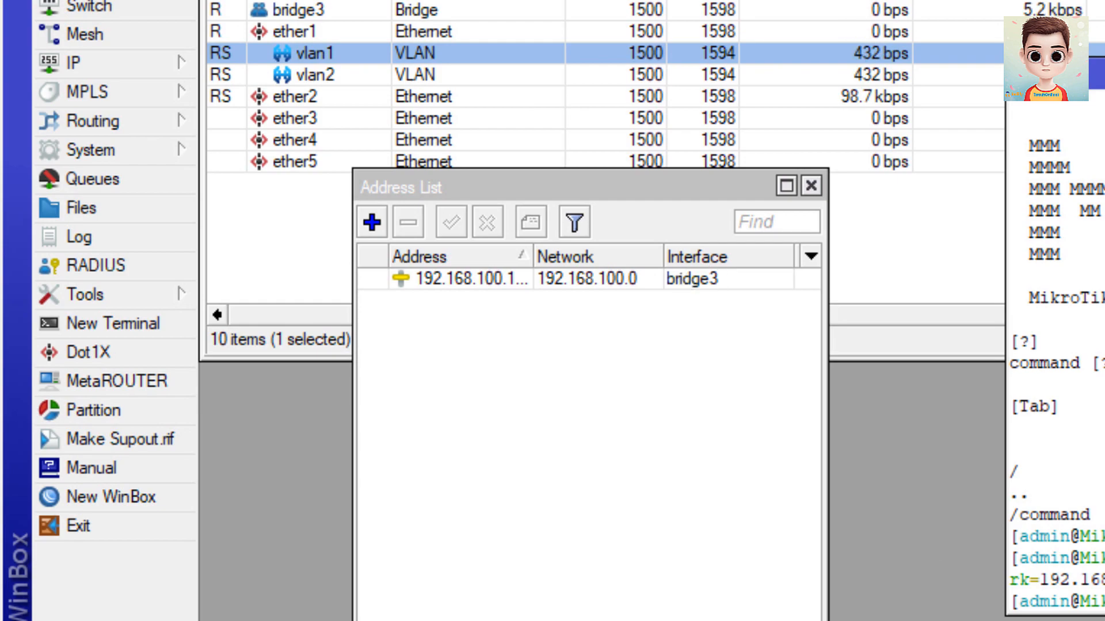
click(694, 284)
click(811, 185)
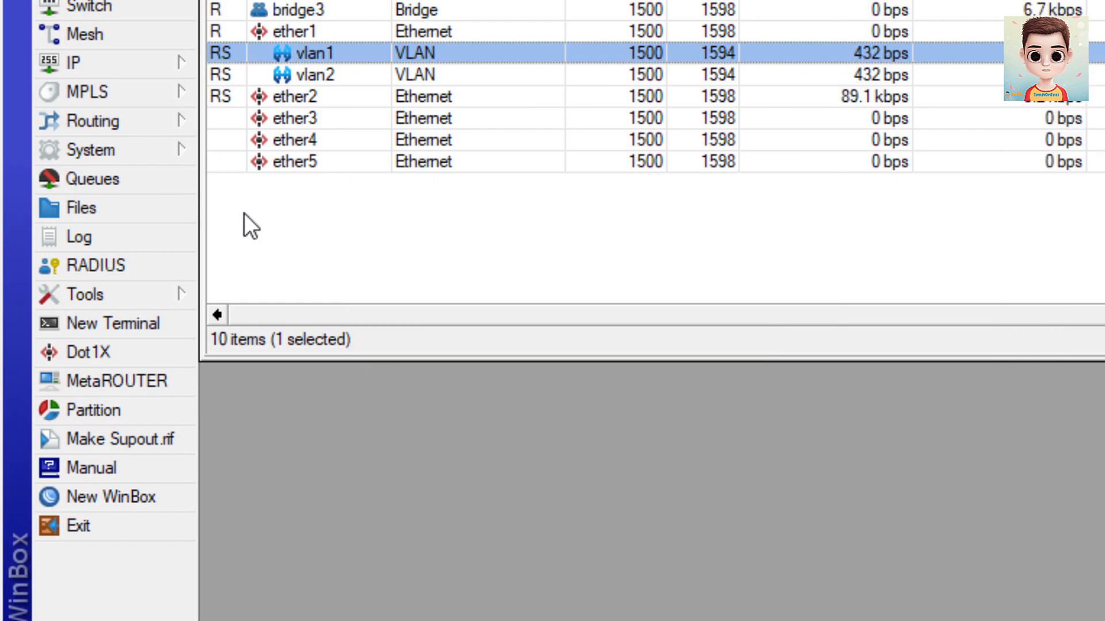
Step: Check the dhcp1 entry in the DHCP Server window, then close the window
click(91, 65)
click(326, 241)
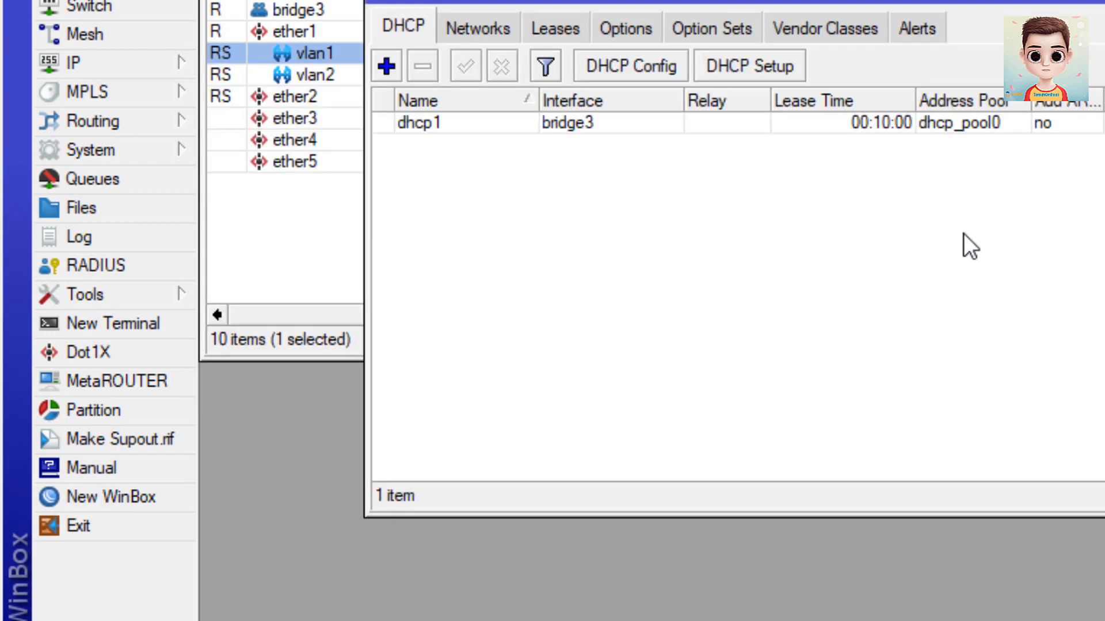
click(499, 126)
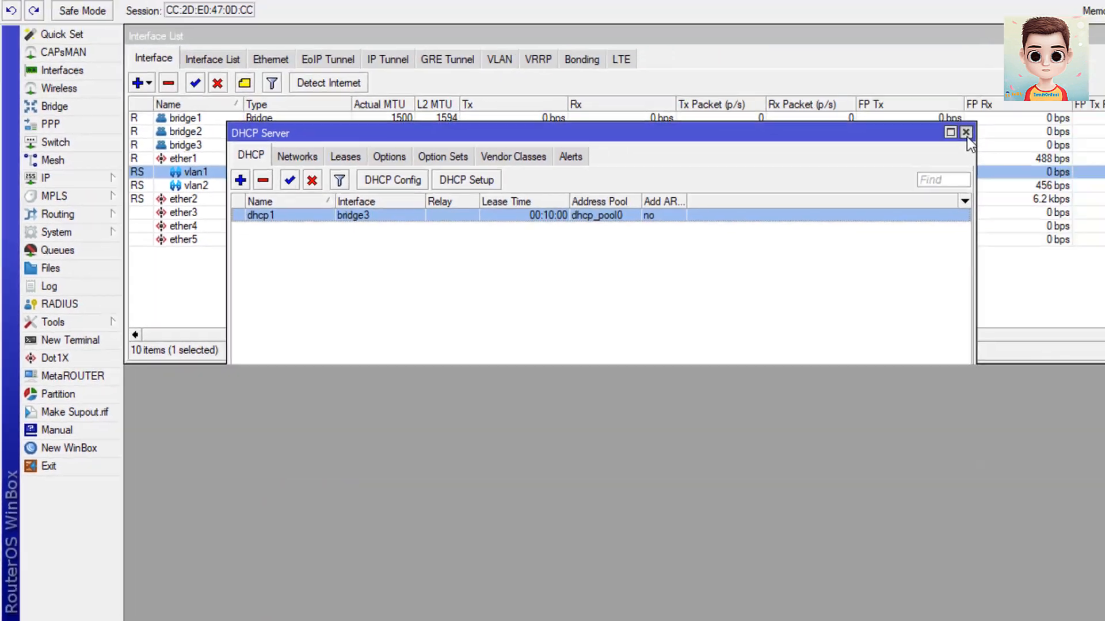
click(965, 133)
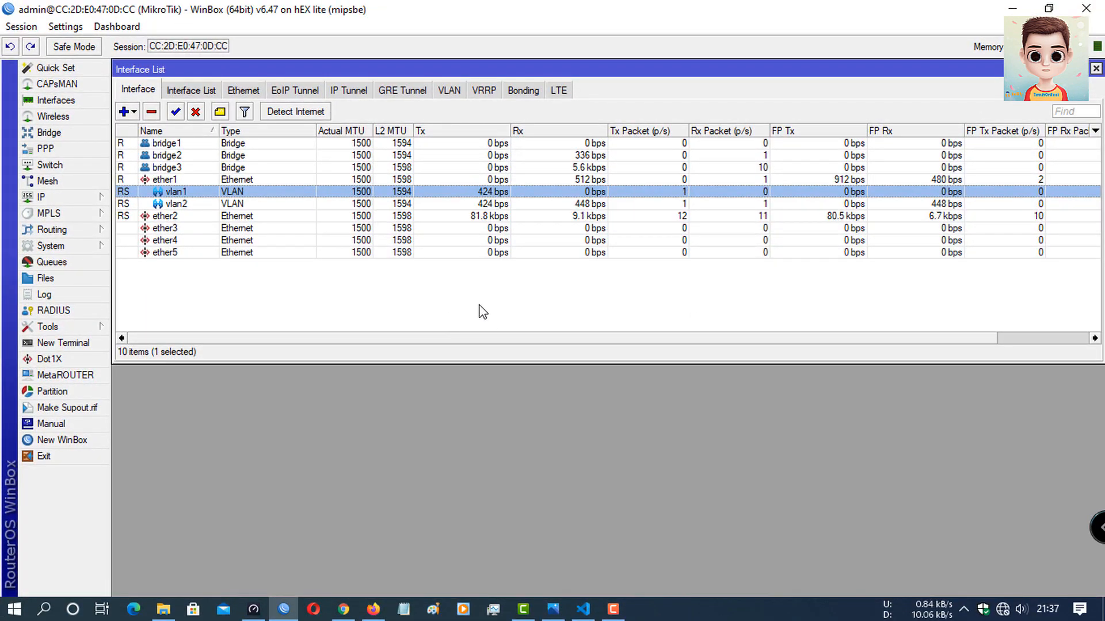
Step: Switch to Visual Studio Code and copy the /ip dhcp-client heading with its bridge1 and bridge2 add commands from backup.rsc
key(alt+Tab)
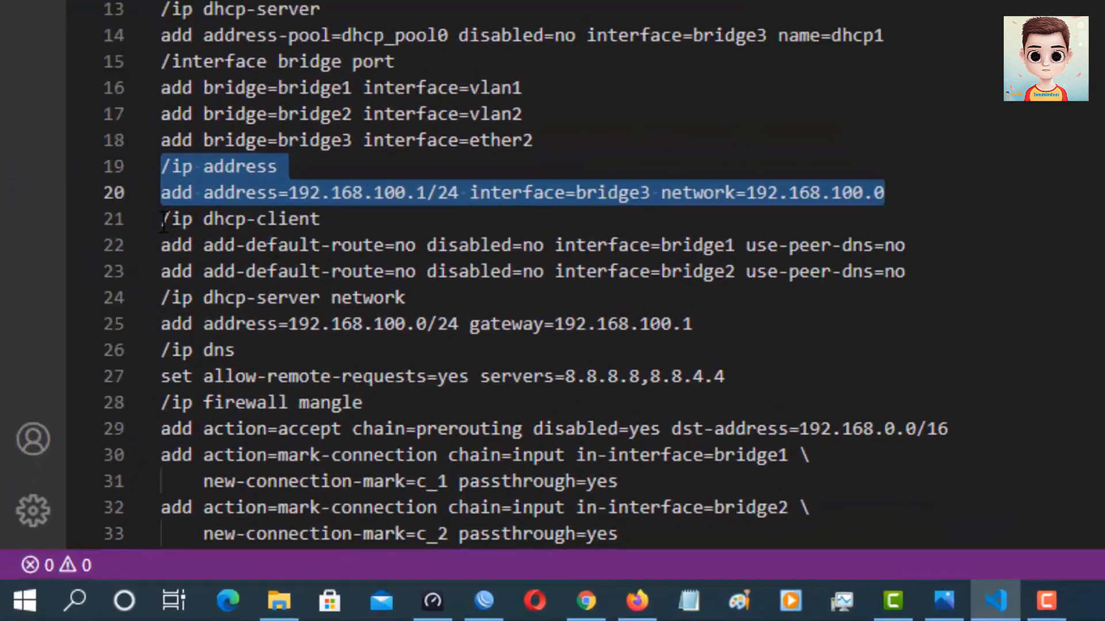
drag(96, 389, 397, 393)
drag(756, 187, 981, 230)
right_click(773, 199)
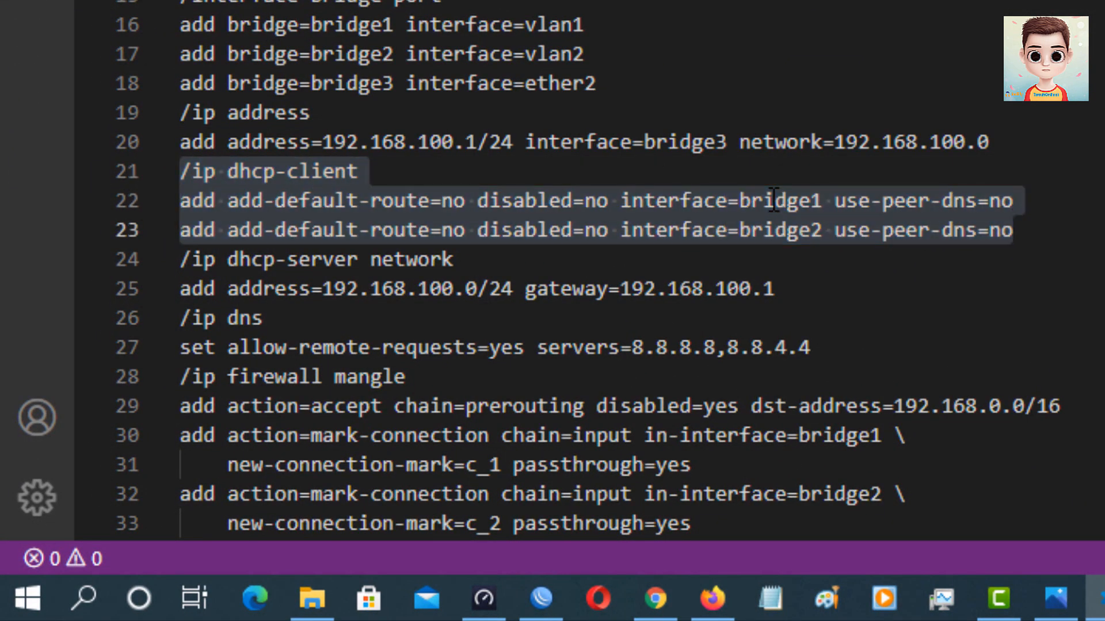
click(828, 324)
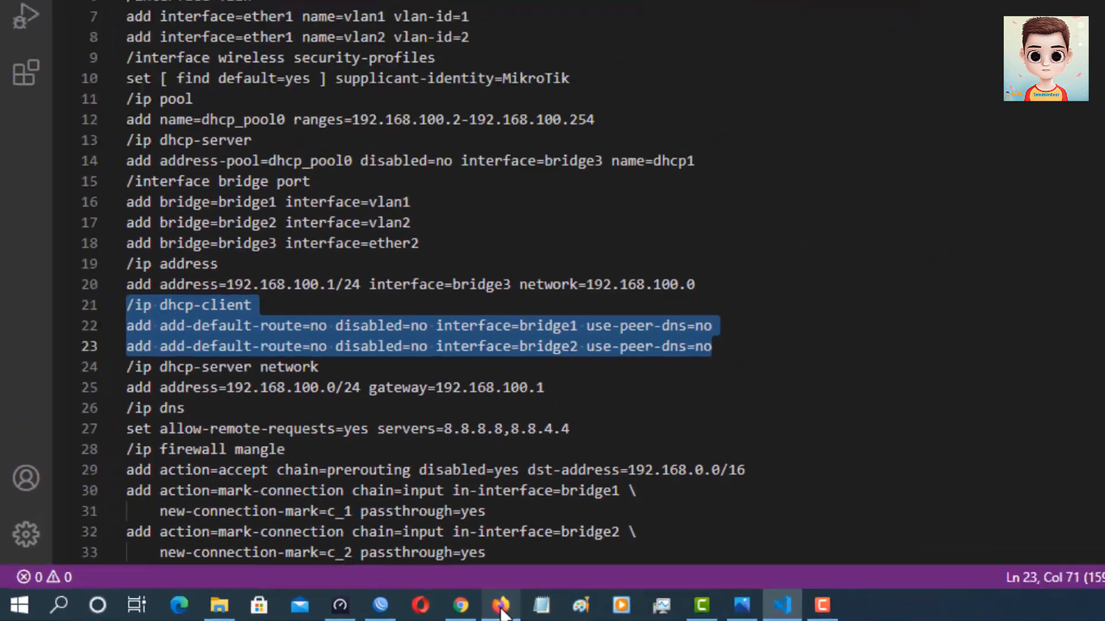
Step: In WinBox, open the DHCP Client window and run the copied commands in a new terminal to add DHCP clients on bridge1 and bridge2
click(285, 611)
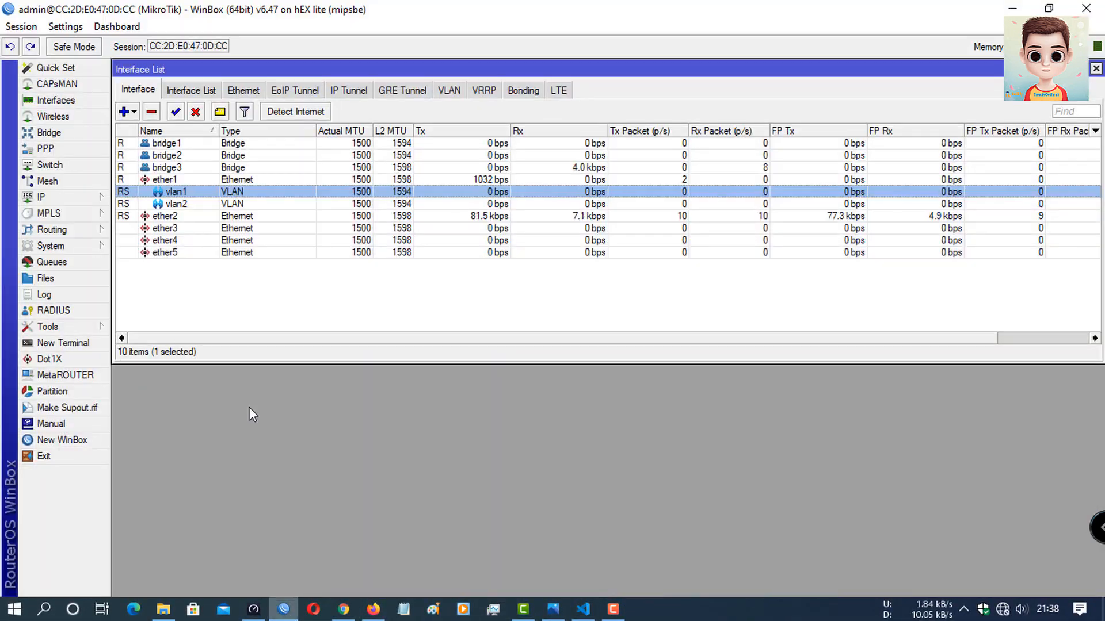
click(59, 196)
click(144, 264)
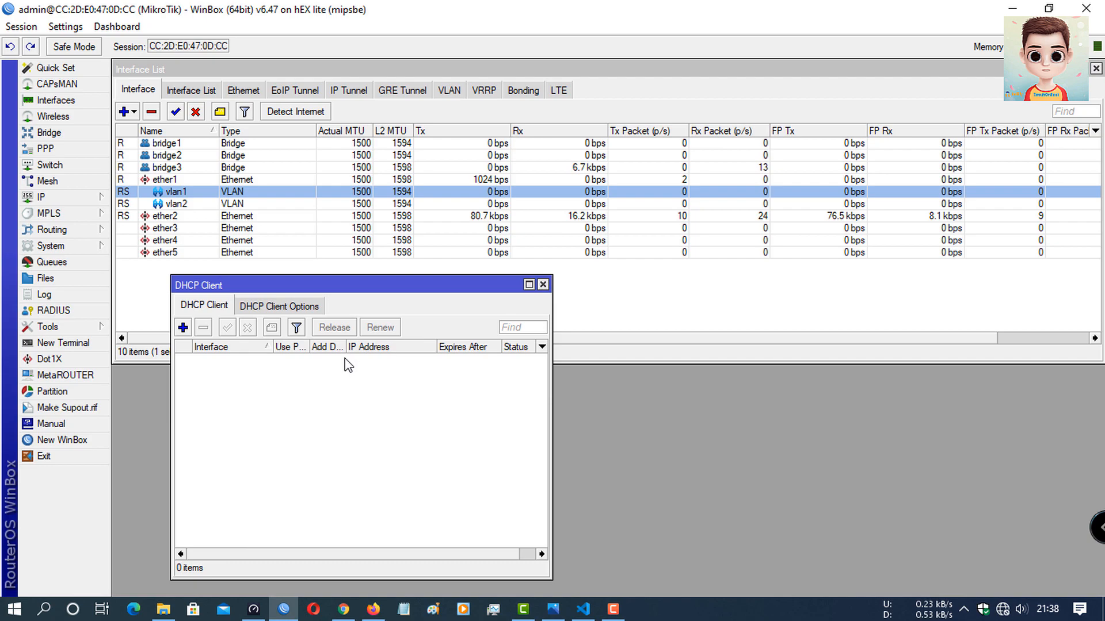
click(68, 343)
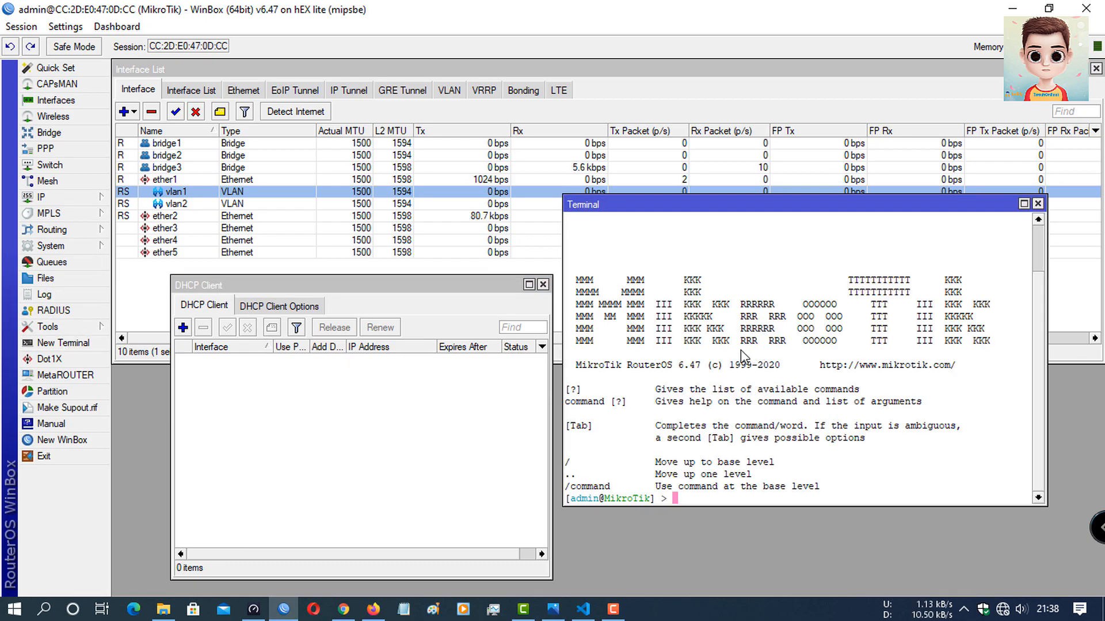
right_click(741, 350)
click(780, 422)
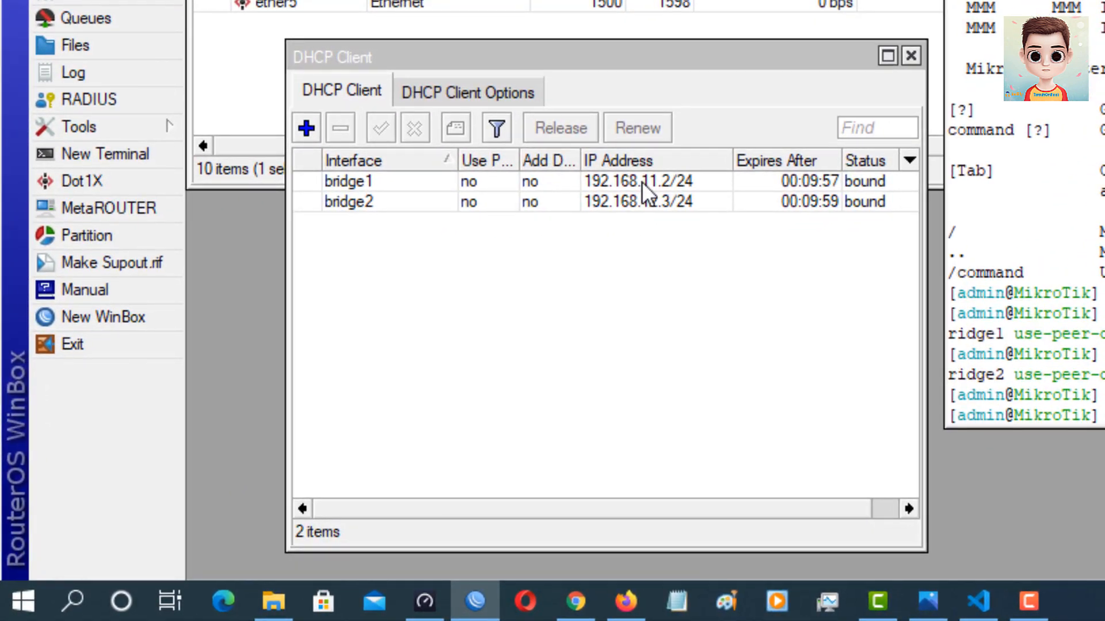
Step: Review the bridge1 DHCP client's interface choices, keep bridge1 selected, and apply and close its settings
double_click(641, 181)
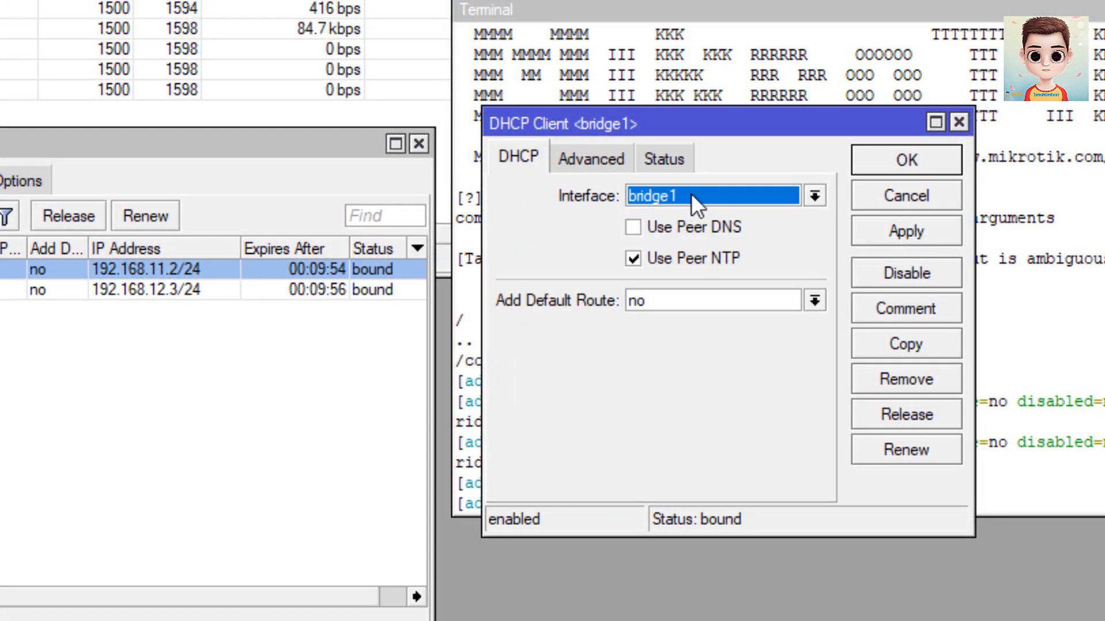
click(710, 202)
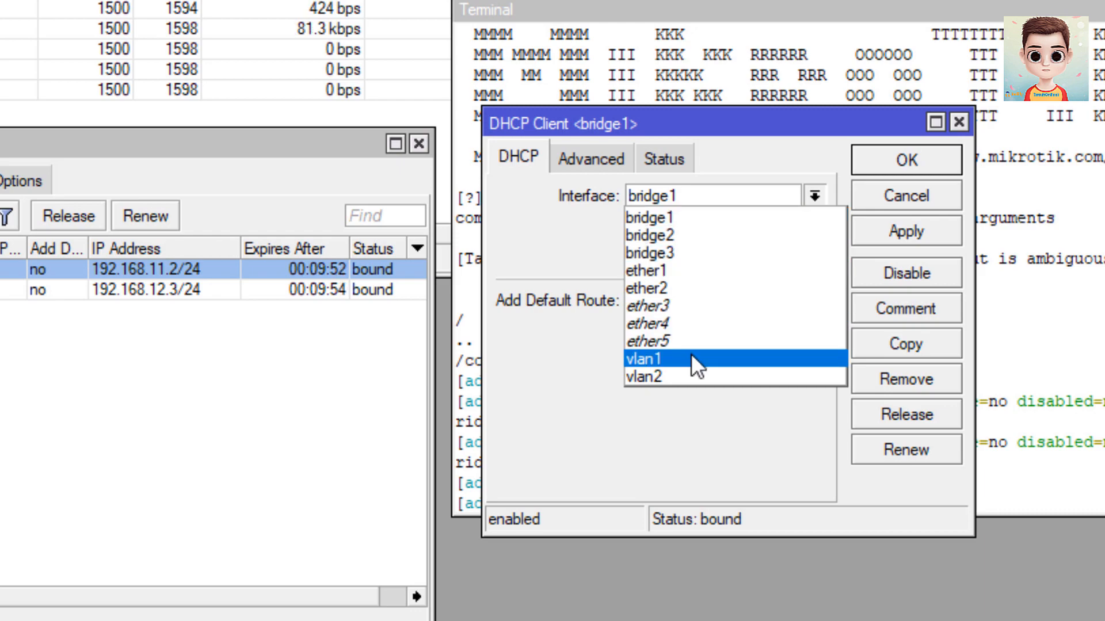
click(676, 218)
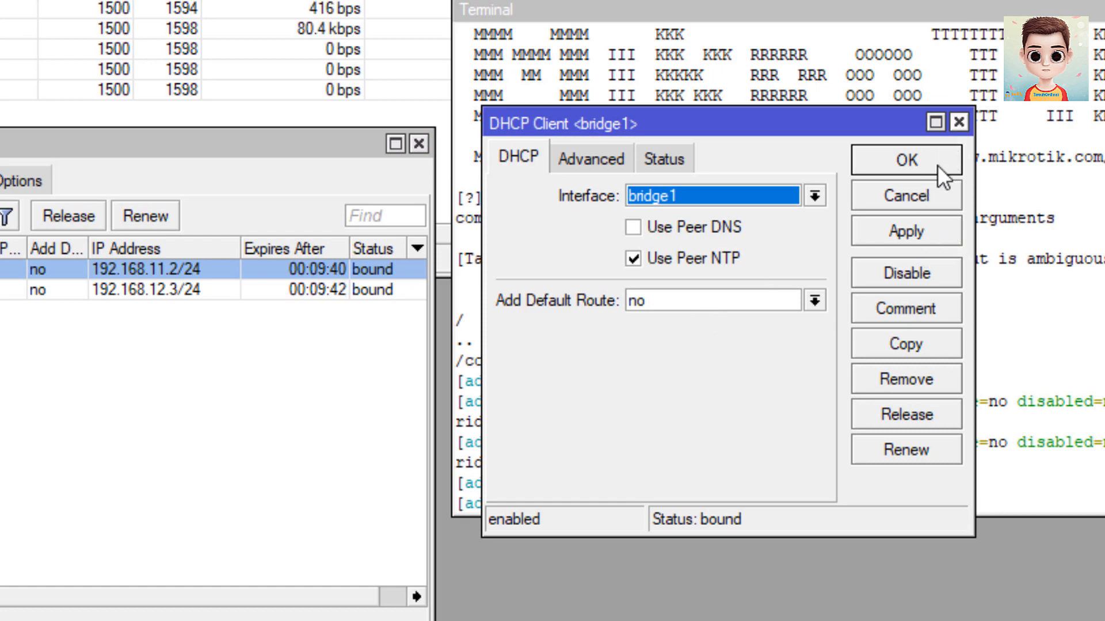
click(901, 235)
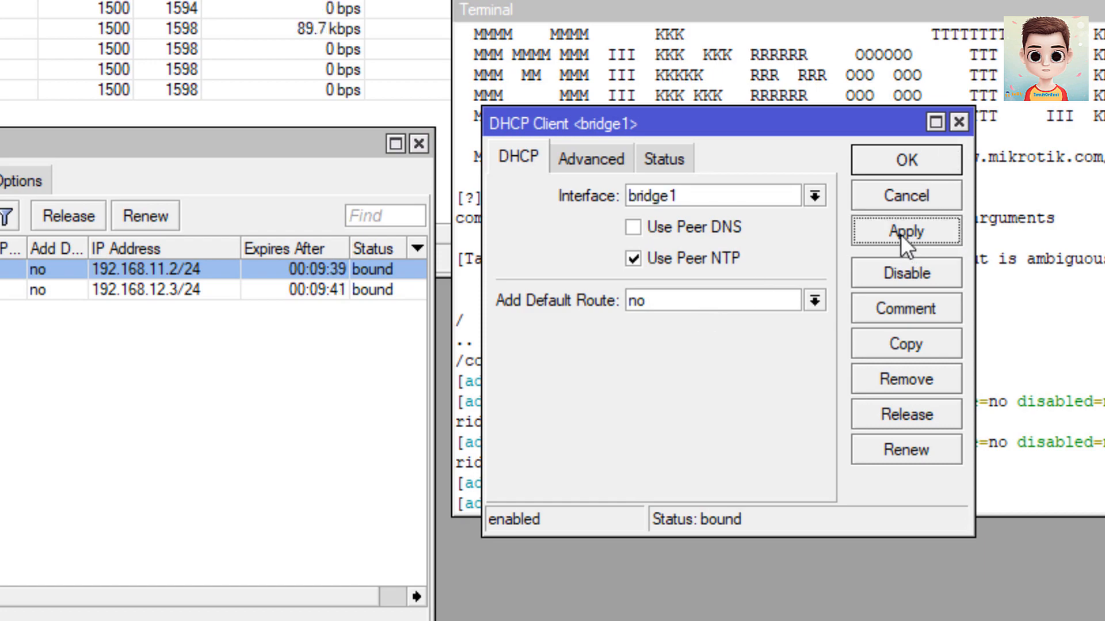
click(901, 164)
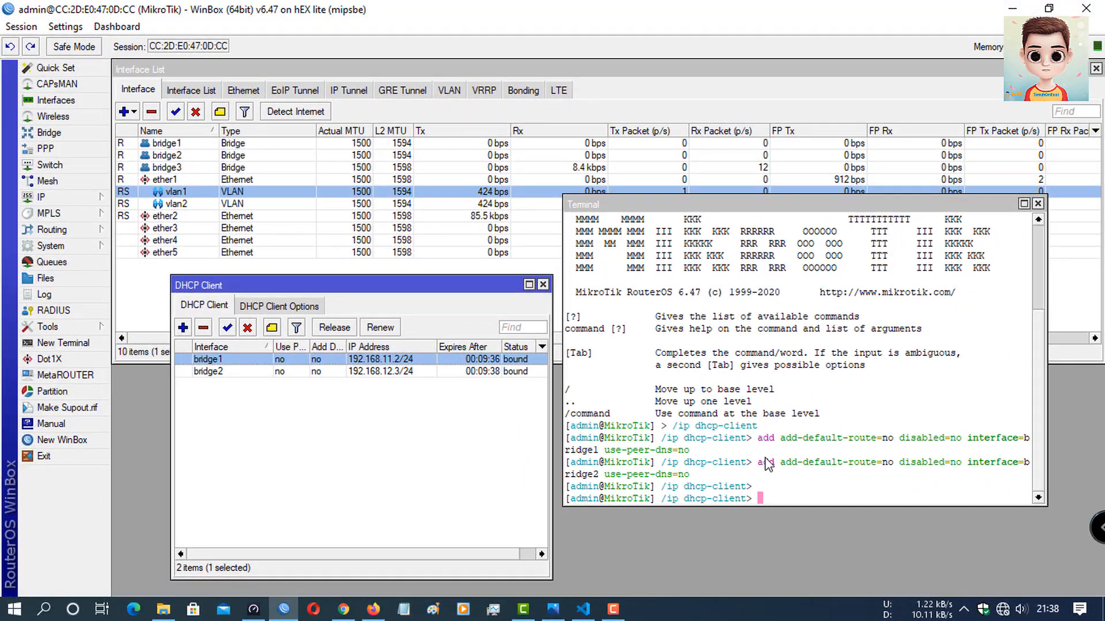
Step: Close the terminal, check the gateway in the bridge1 DHCP client's status details, and close the DHCP client windows
click(1037, 203)
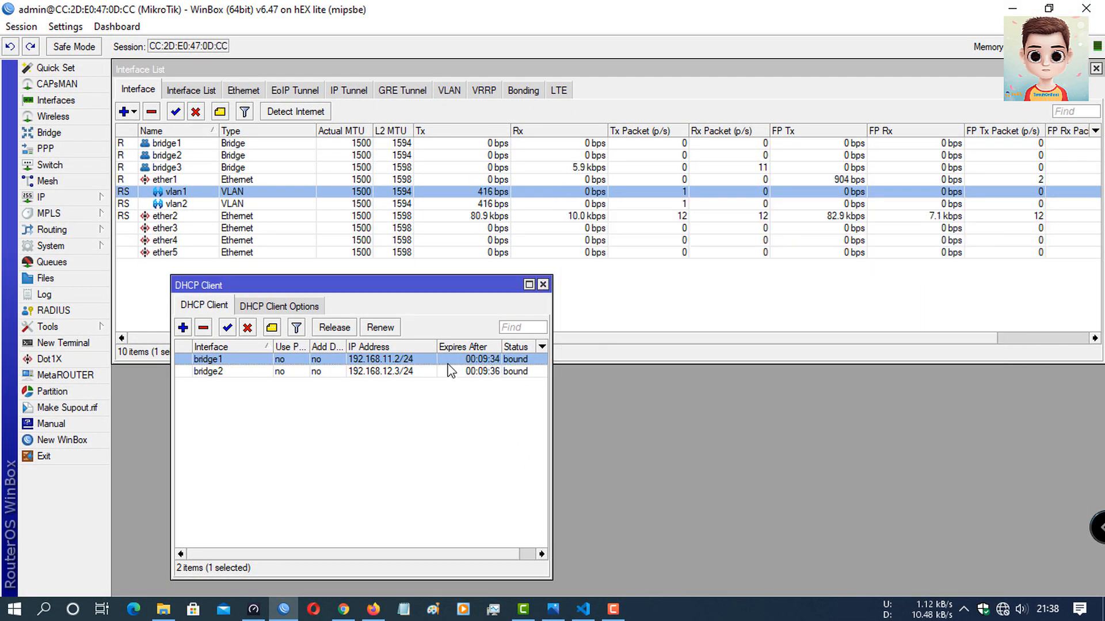
click(379, 371)
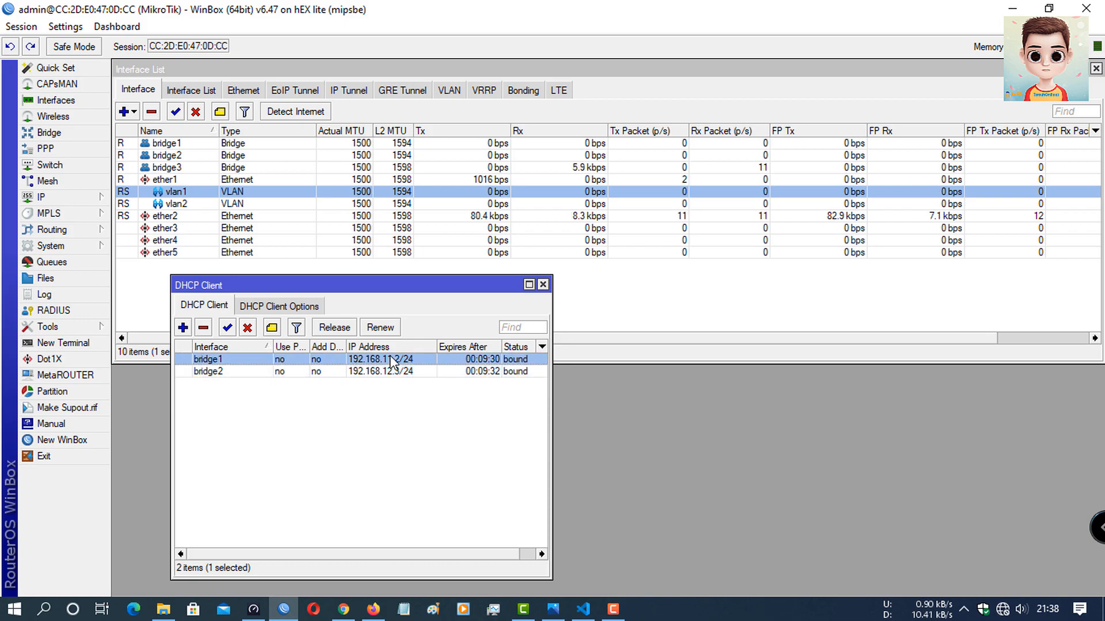
double_click(391, 361)
click(645, 293)
click(688, 293)
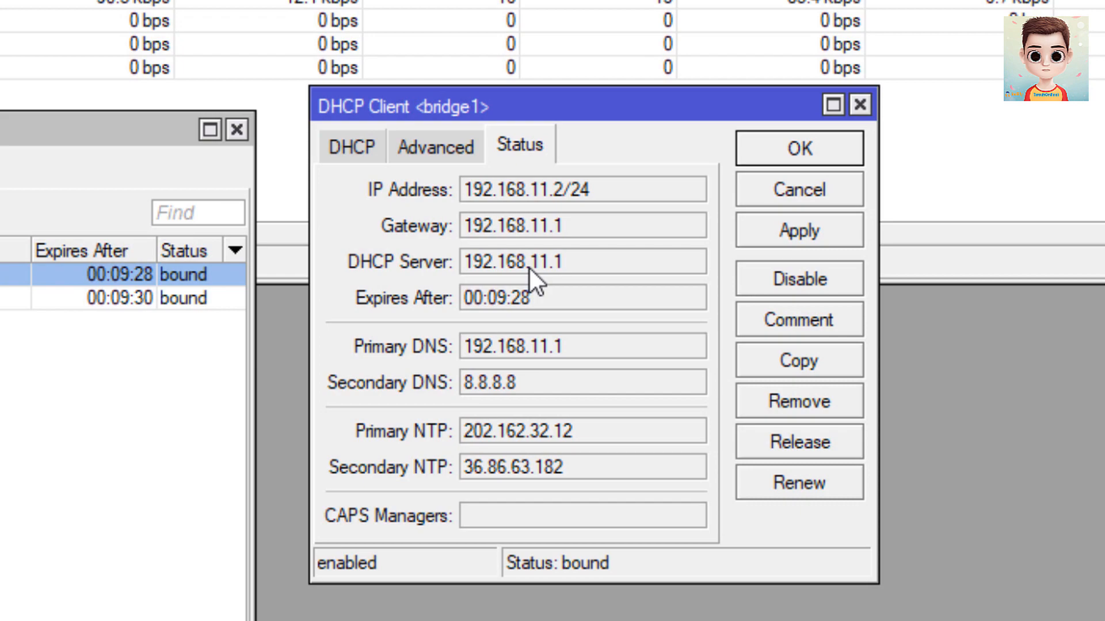
double_click(507, 225)
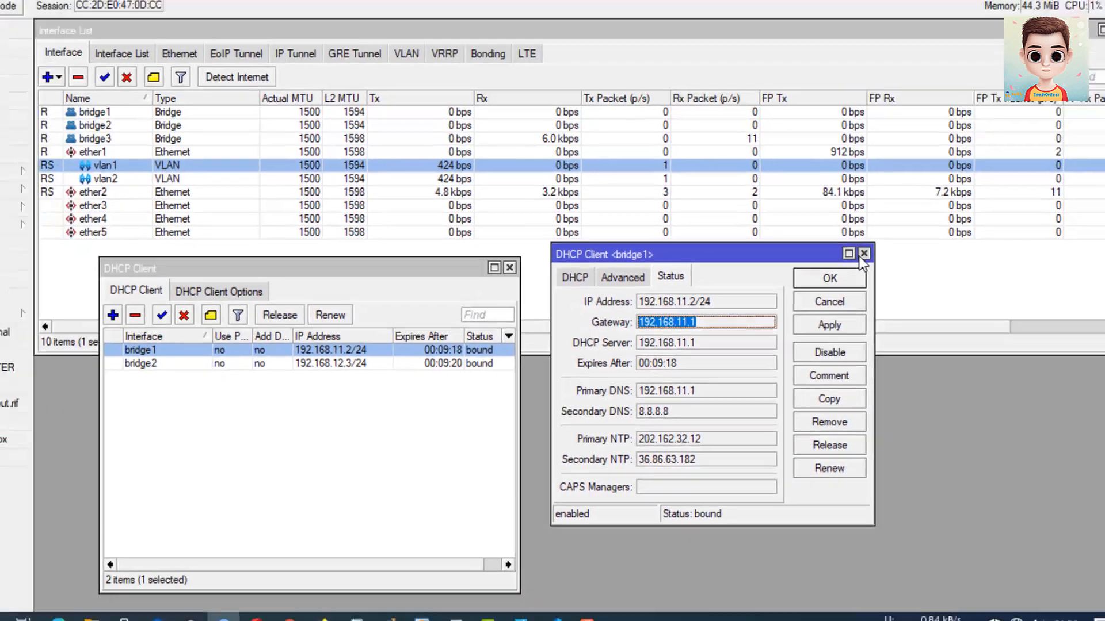
click(857, 132)
click(280, 151)
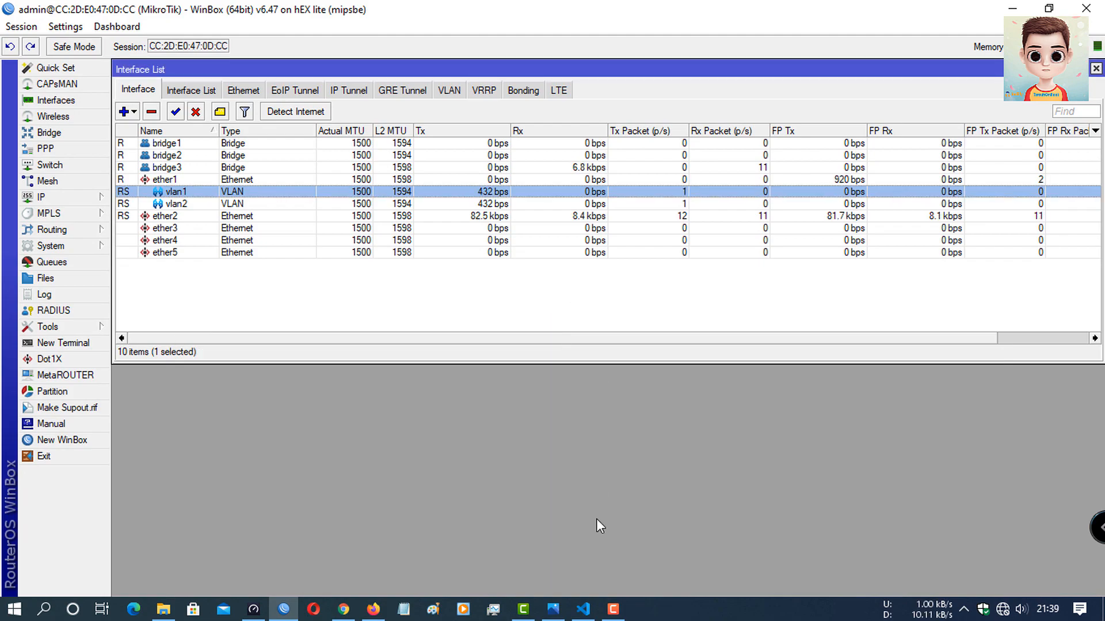
Step: Switch to Visual Studio Code and copy the /ip dhcp-server network heading with its add command from backup.rsc
click(582, 609)
scroll(219, 439, down, 4)
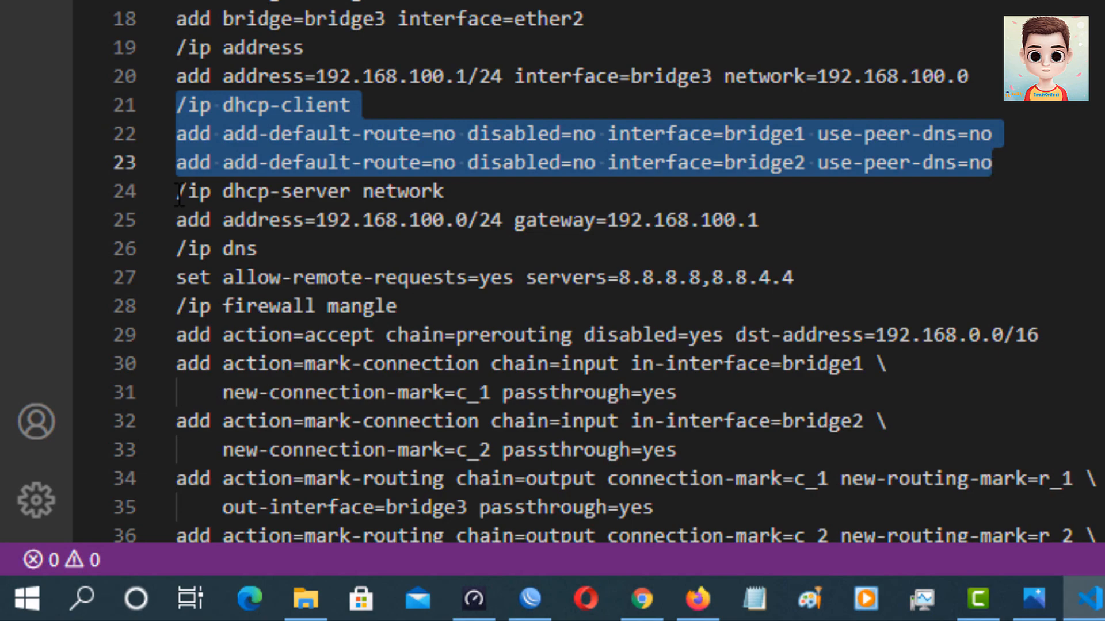
drag(180, 194, 762, 220)
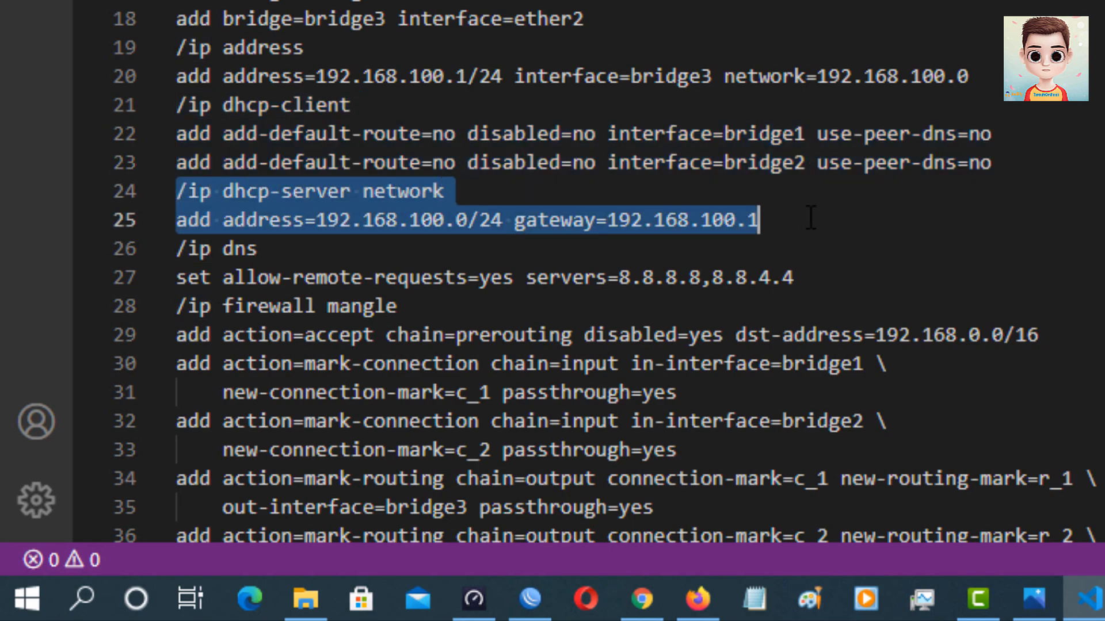
right_click(369, 211)
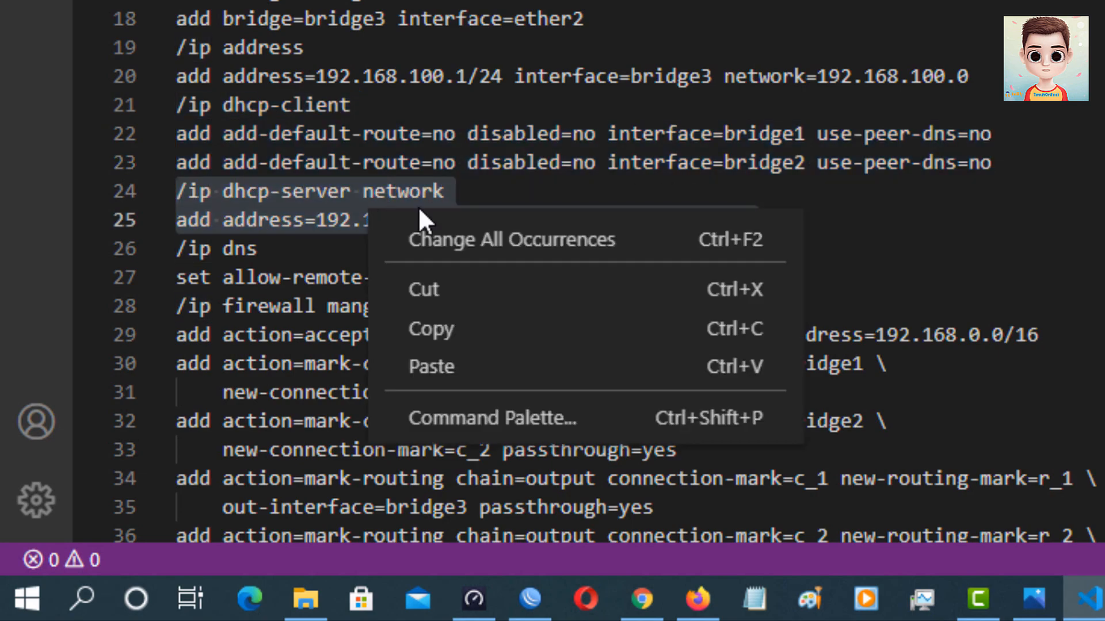
click(513, 329)
Step: In WinBox, view the DHCP server networks and run the copied commands in a new terminal to add network 192.168.100.0/24 with gateway 192.168.100.1
click(290, 610)
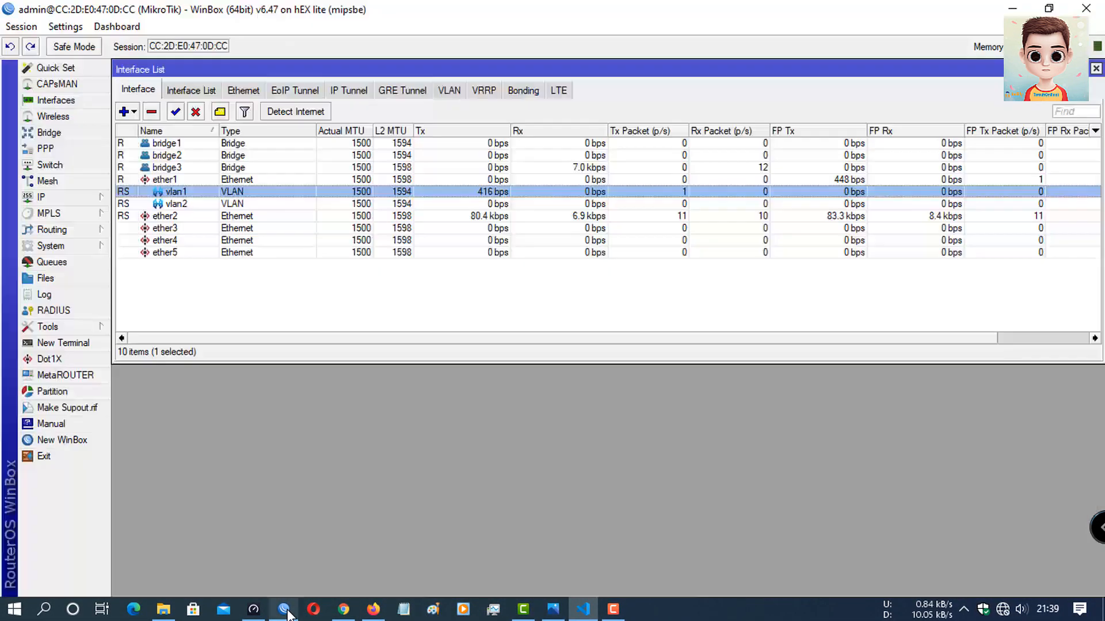
click(81, 198)
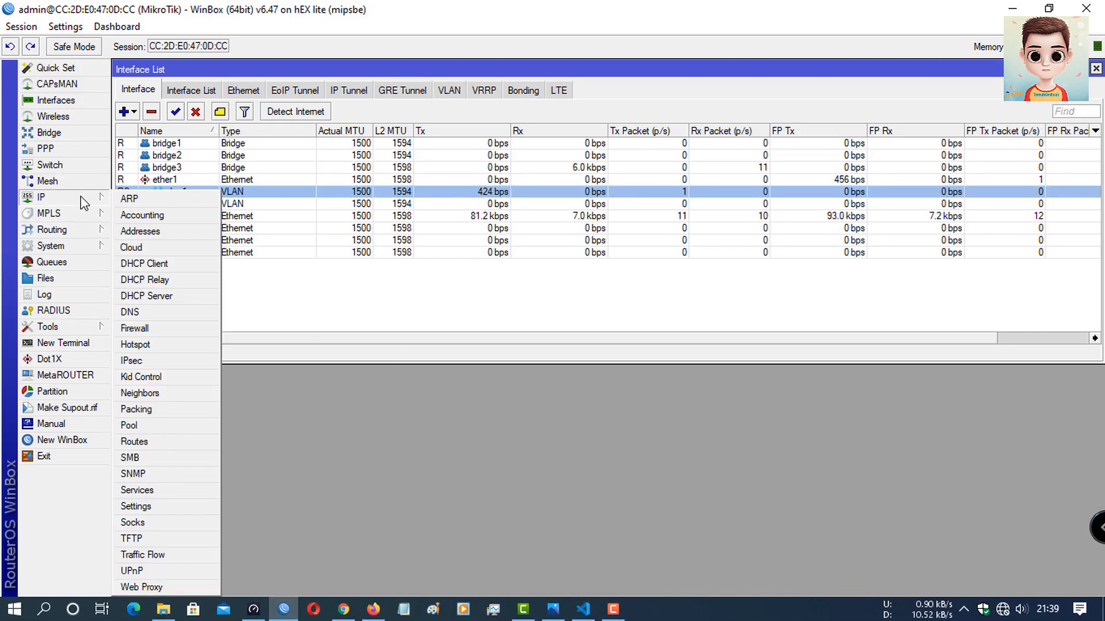
click(166, 296)
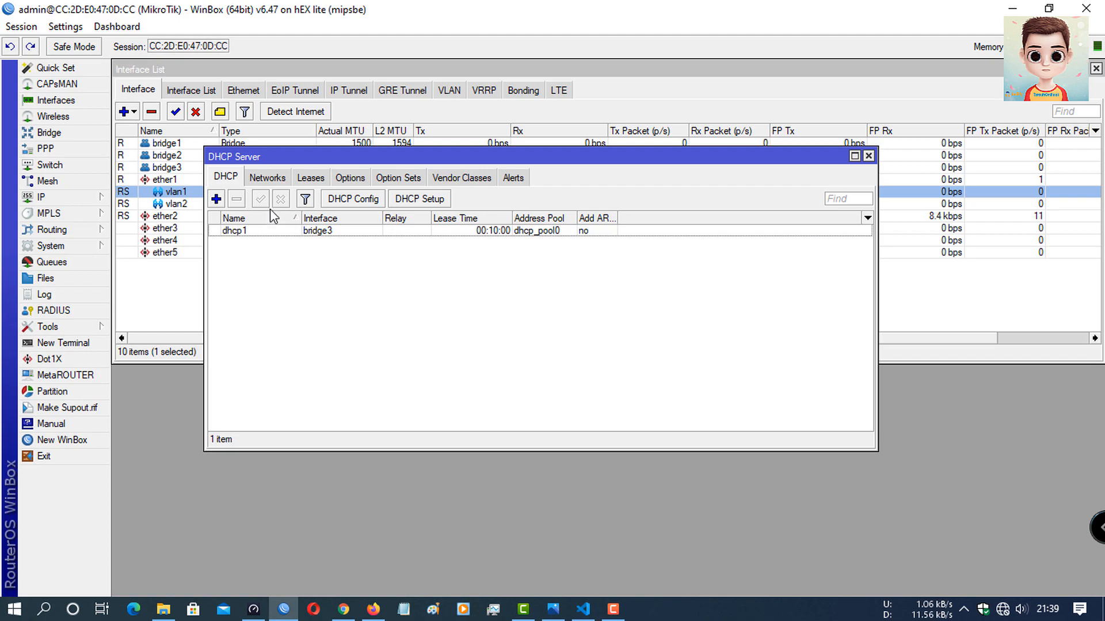
click(272, 180)
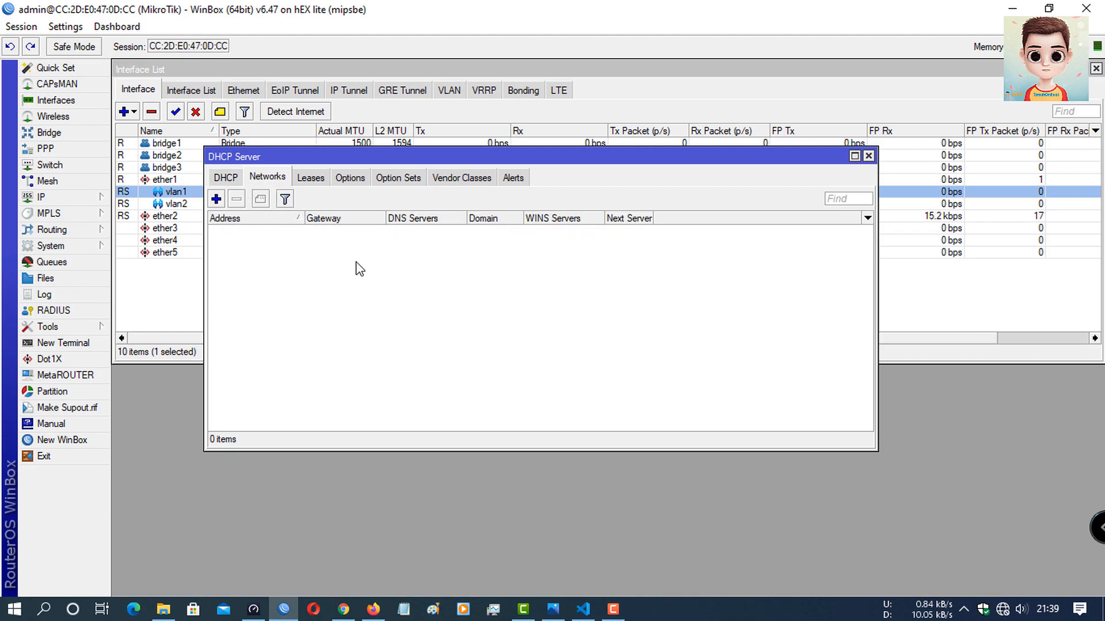
click(89, 347)
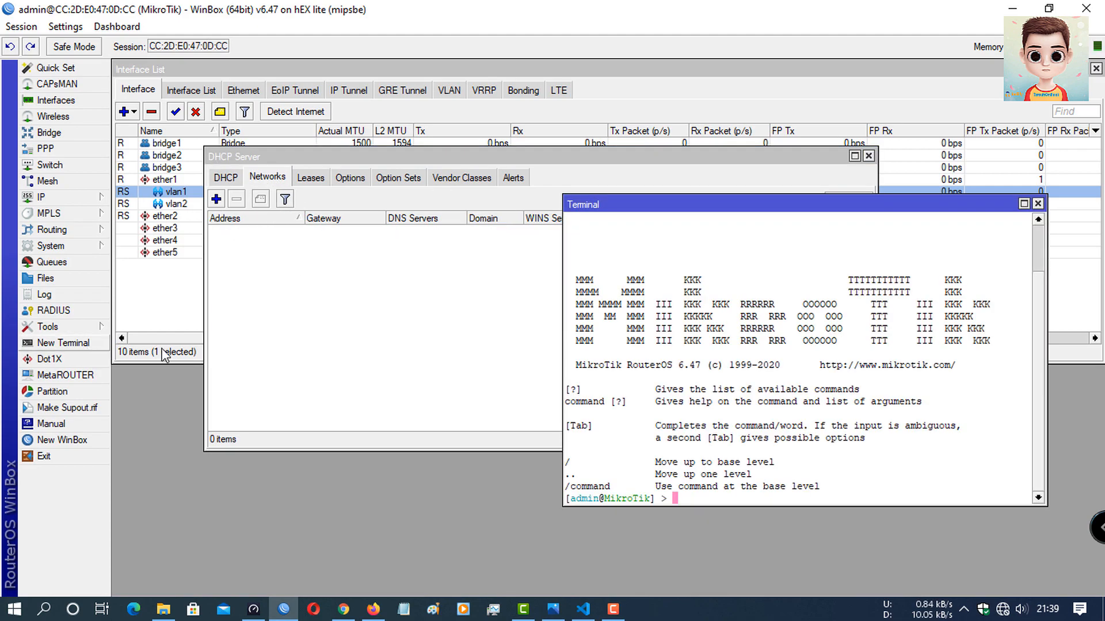
right_click(715, 381)
click(756, 448)
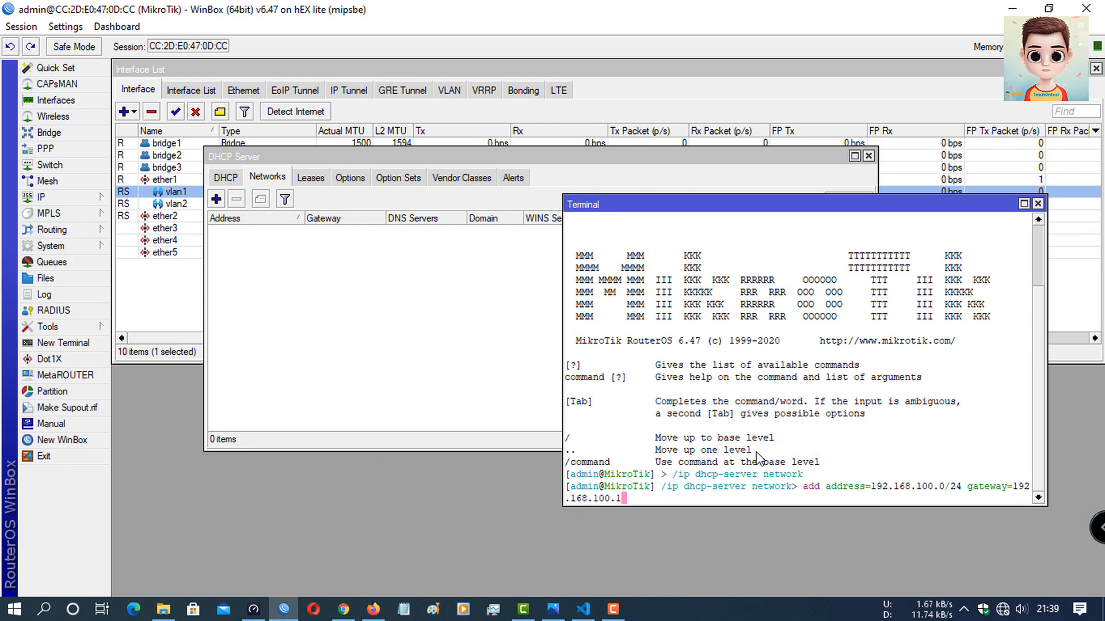
key(Return)
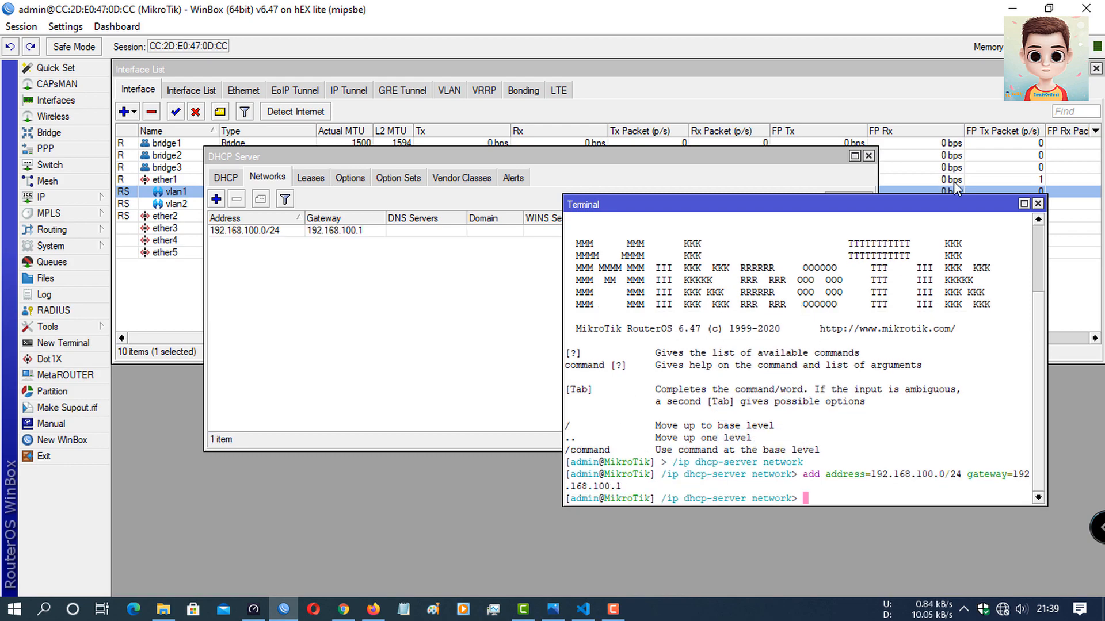
click(1038, 203)
click(868, 156)
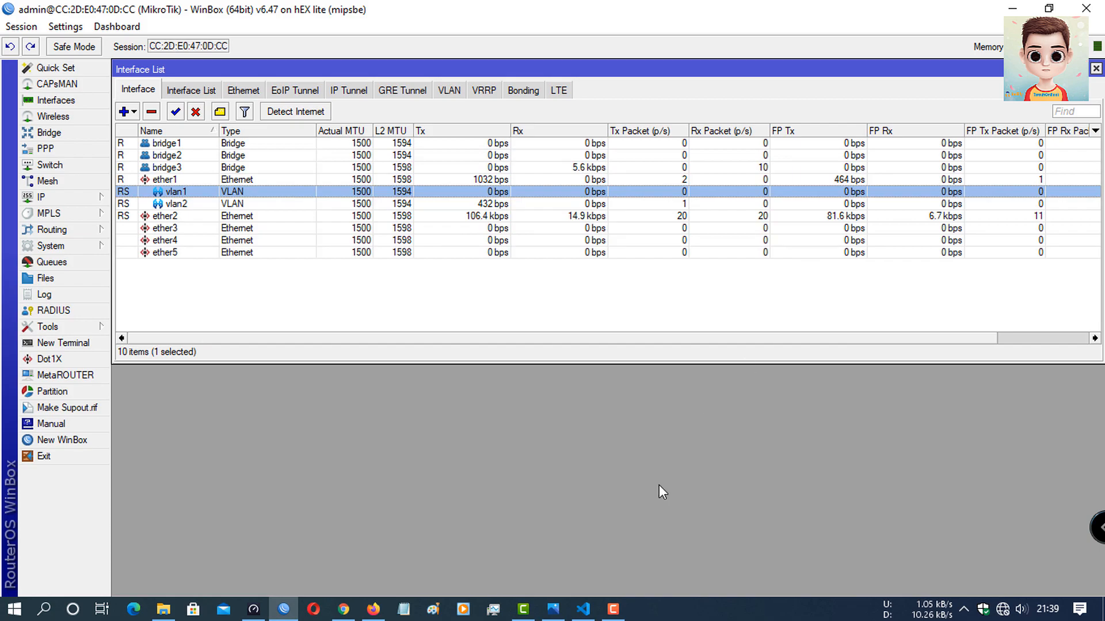
Step: Switch to Visual Studio Code and copy the /ip dns heading with its set command from backup.rsc
click(582, 609)
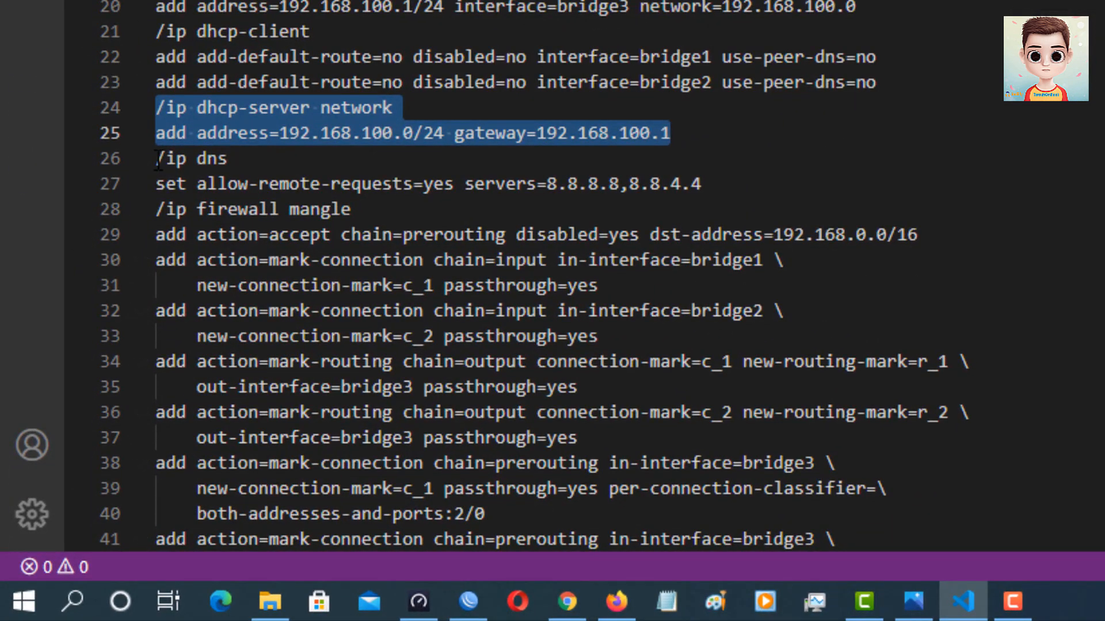
click(96, 340)
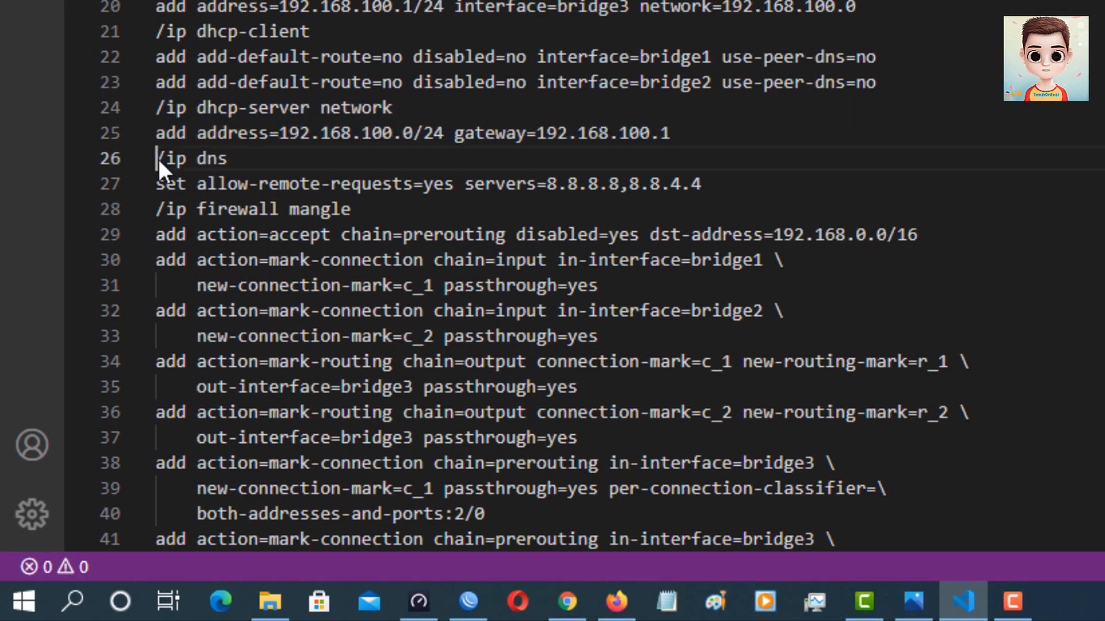
drag(157, 158, 703, 183)
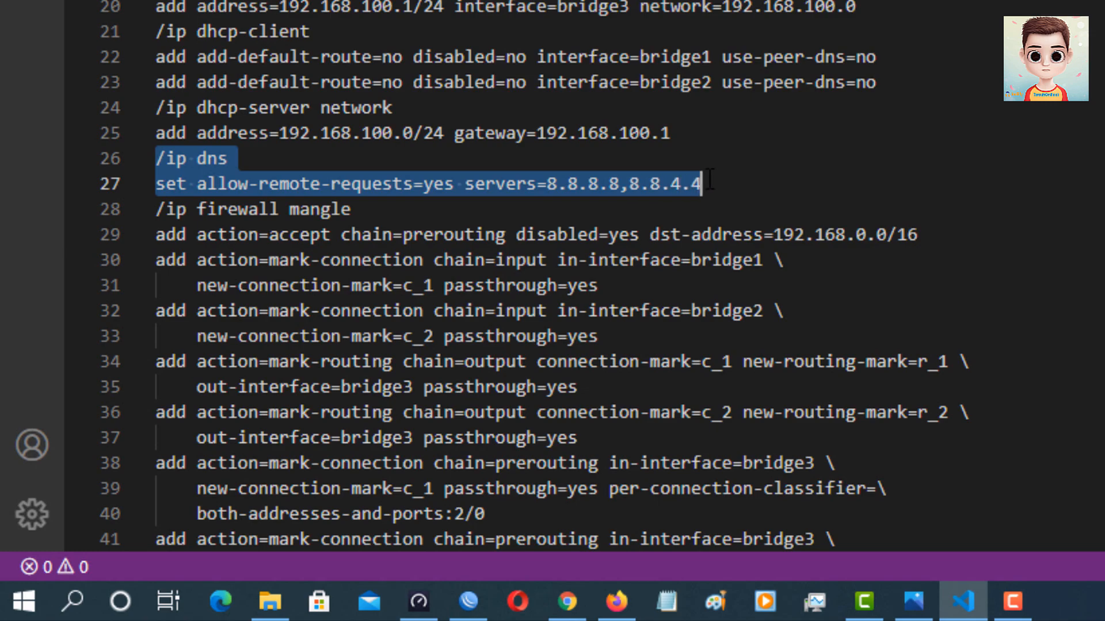
right_click(650, 185)
click(729, 297)
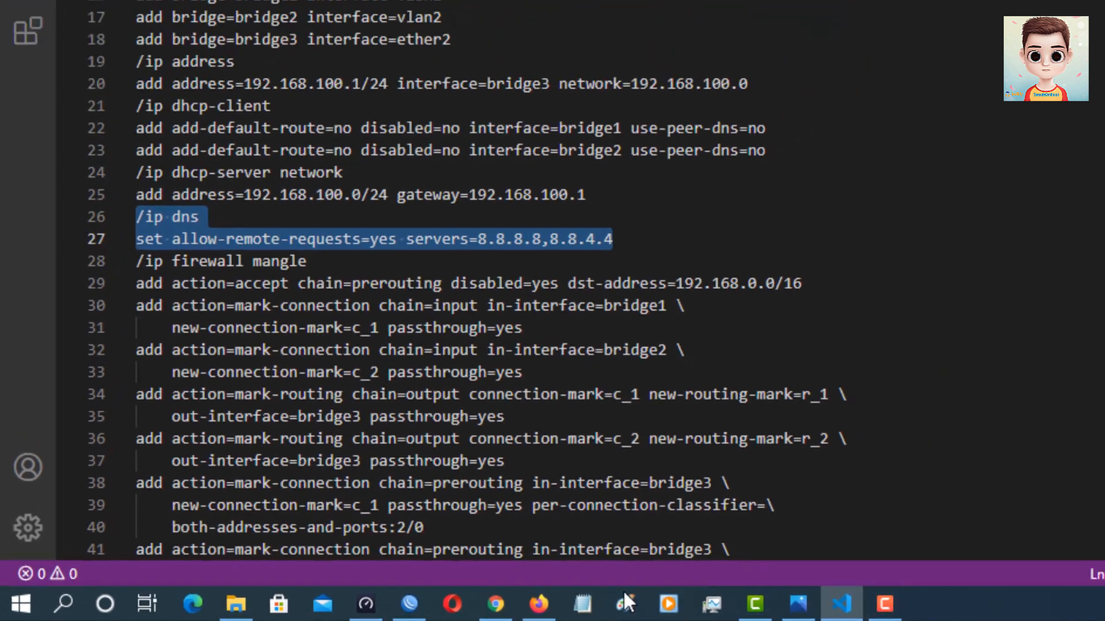
Step: In WinBox, run the copied DNS commands in a new terminal to allow remote requests and set servers 8.8.8.8 and 8.8.4.4
click(409, 603)
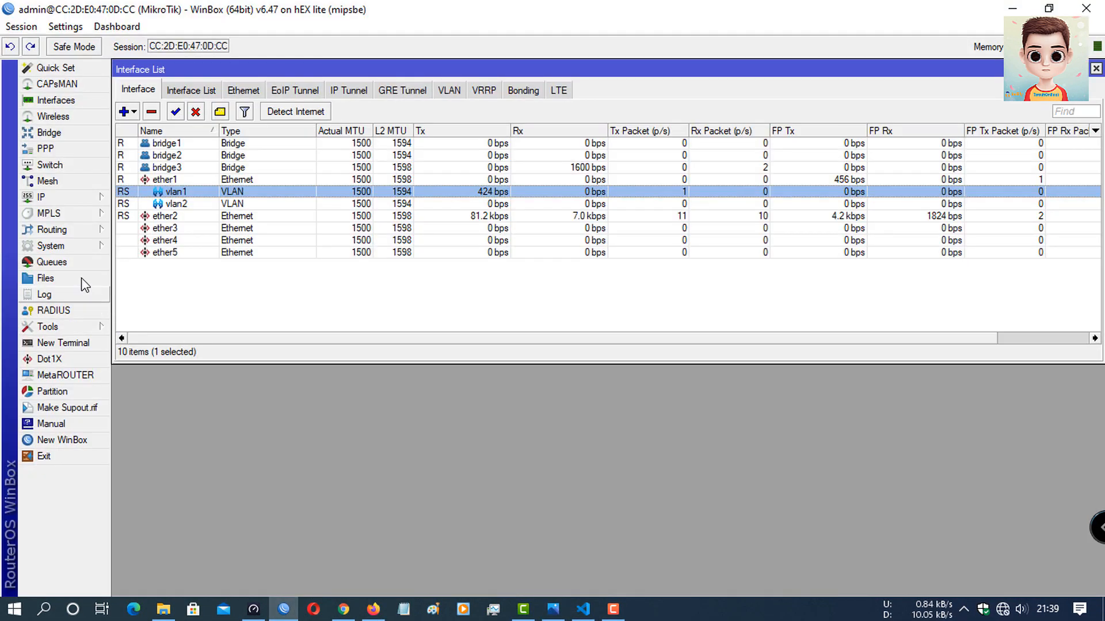
click(78, 198)
click(171, 308)
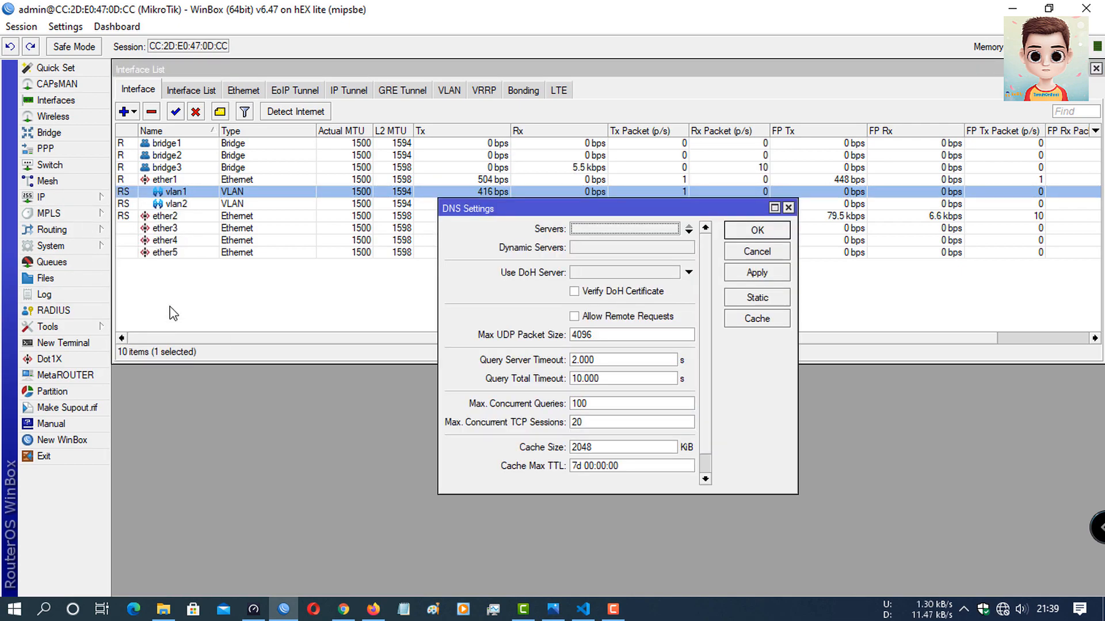
click(69, 343)
drag(501, 211, 288, 210)
right_click(712, 327)
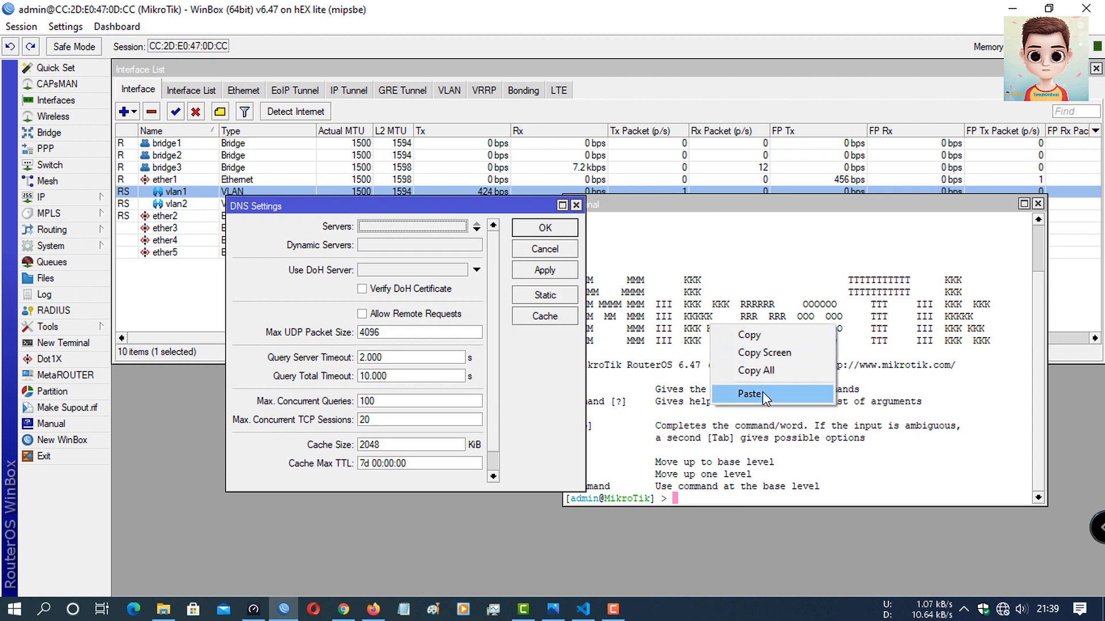
click(750, 394)
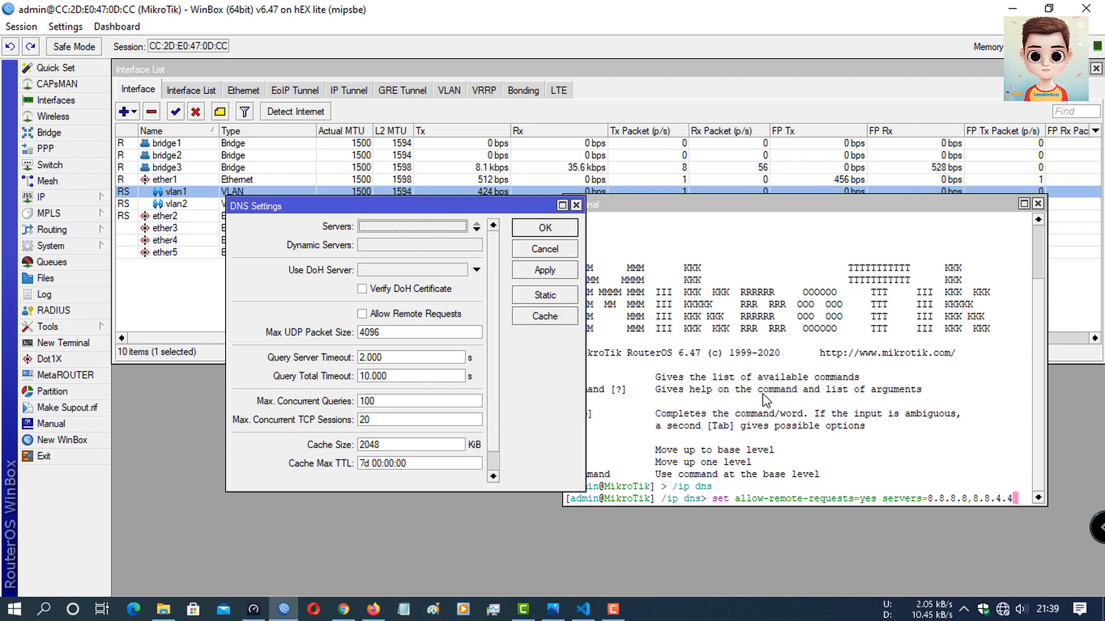
key(Escape)
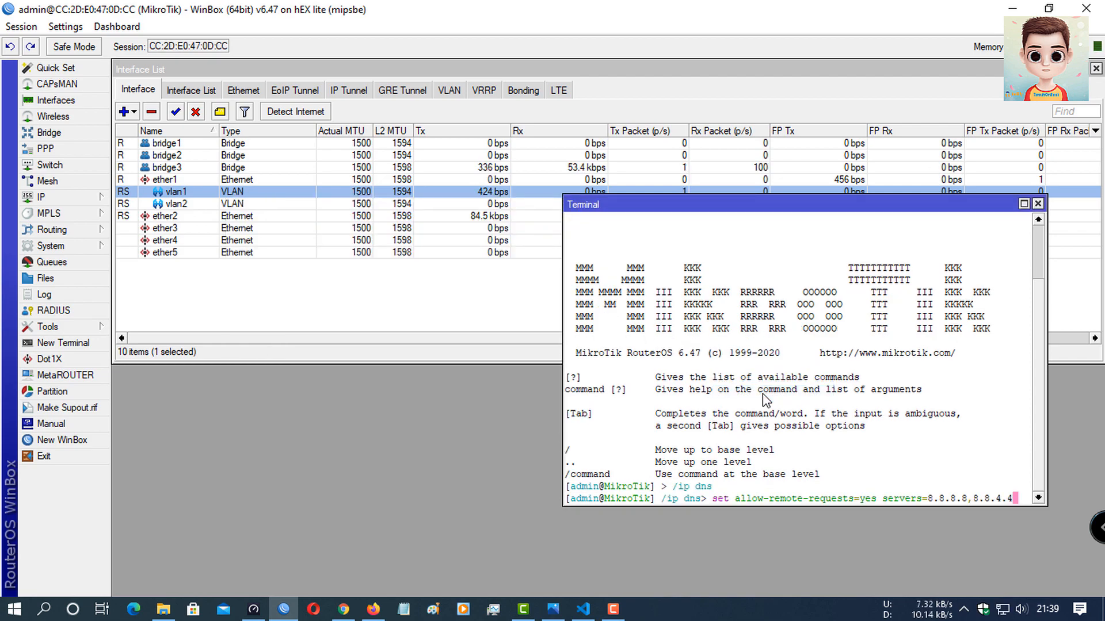
key(Return)
key(Return)
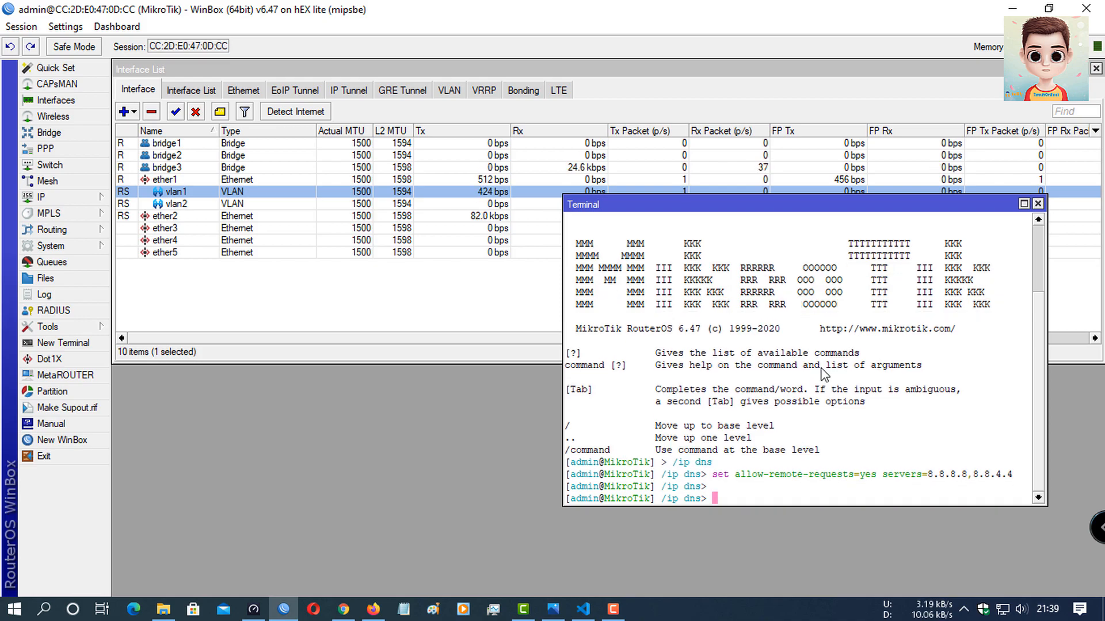
click(1037, 204)
Step: Reopen the DNS settings to check the servers and the remote requests option, and close them along with the extra terminal
click(106, 196)
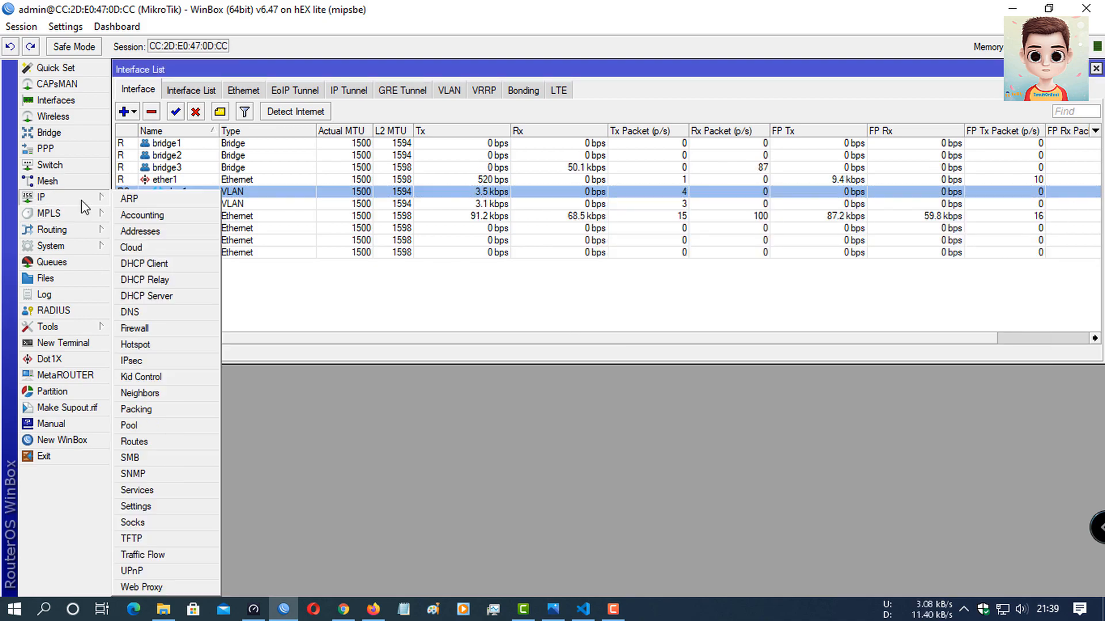
click(138, 313)
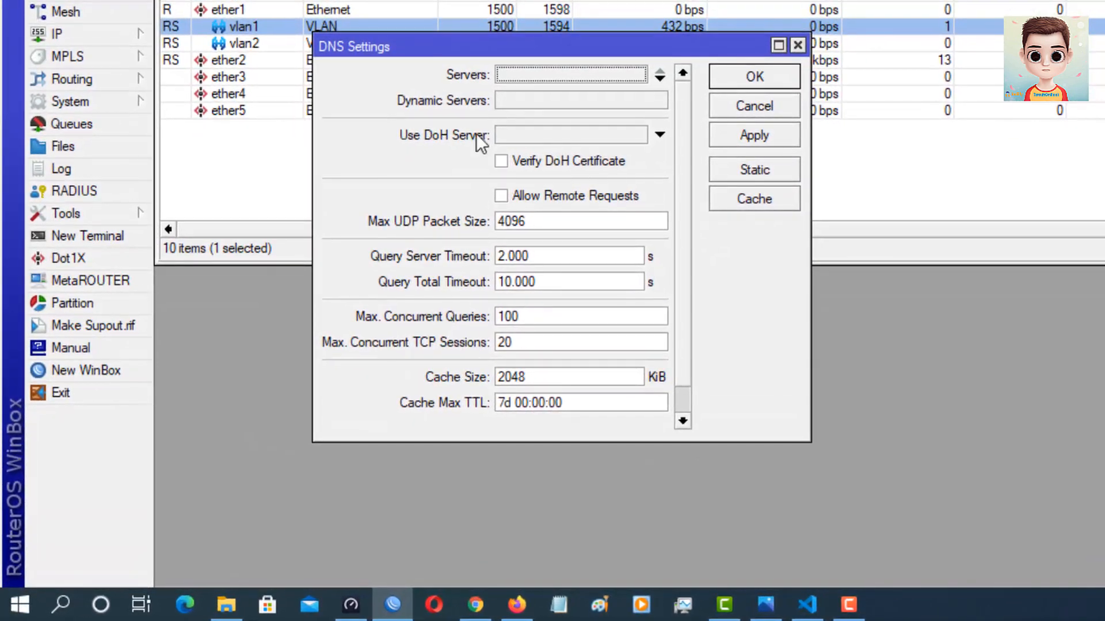
click(83, 236)
drag(923, 45, 970, 30)
right_click(1021, 232)
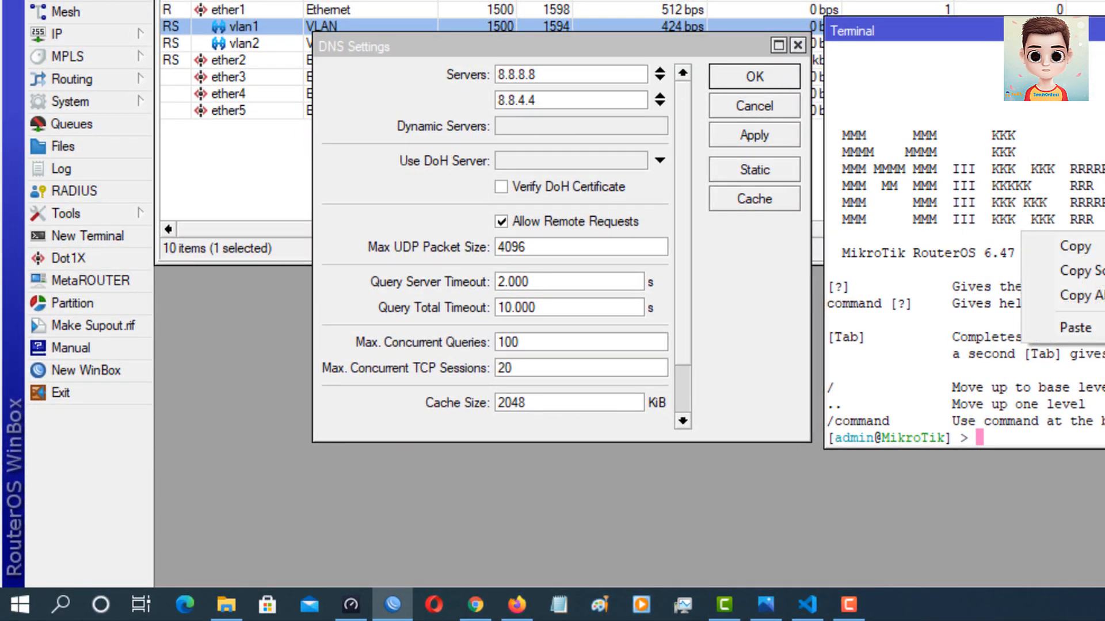
click(1104, 31)
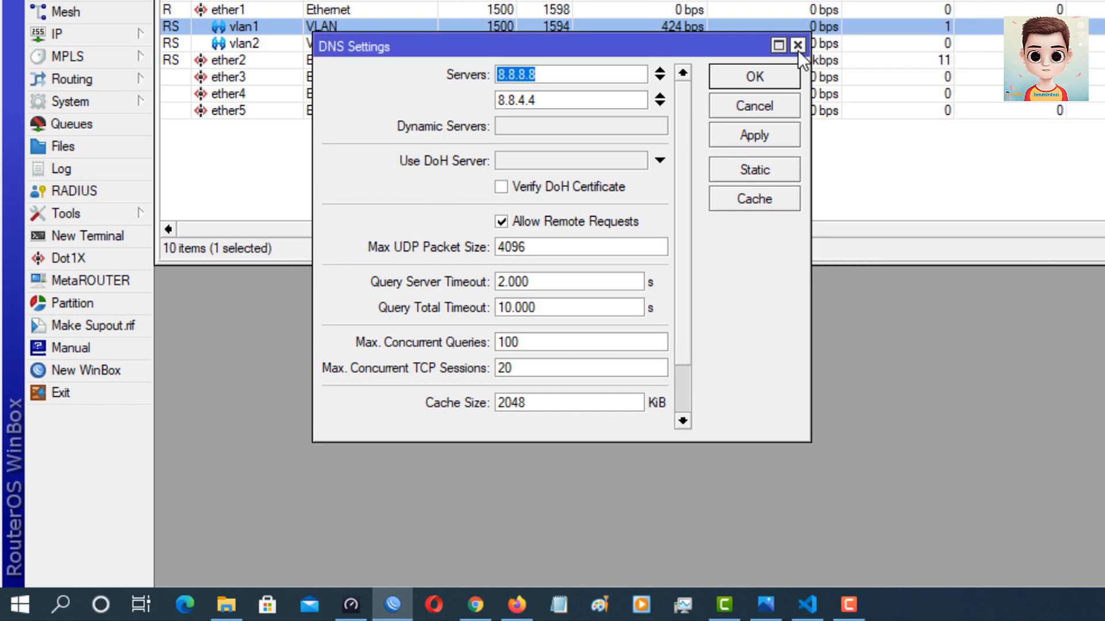
click(798, 46)
Step: Switch to Visual Studio Code and copy the /ip firewall mangle heading with all its add commands from backup.rsc
click(807, 604)
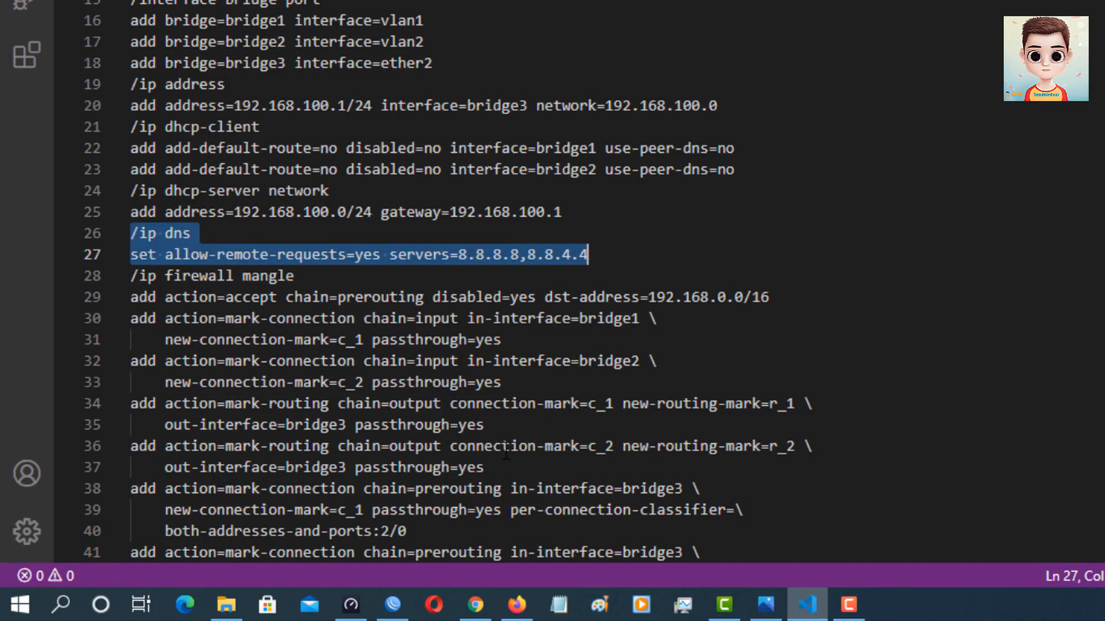
scroll(530, 477, down, 3)
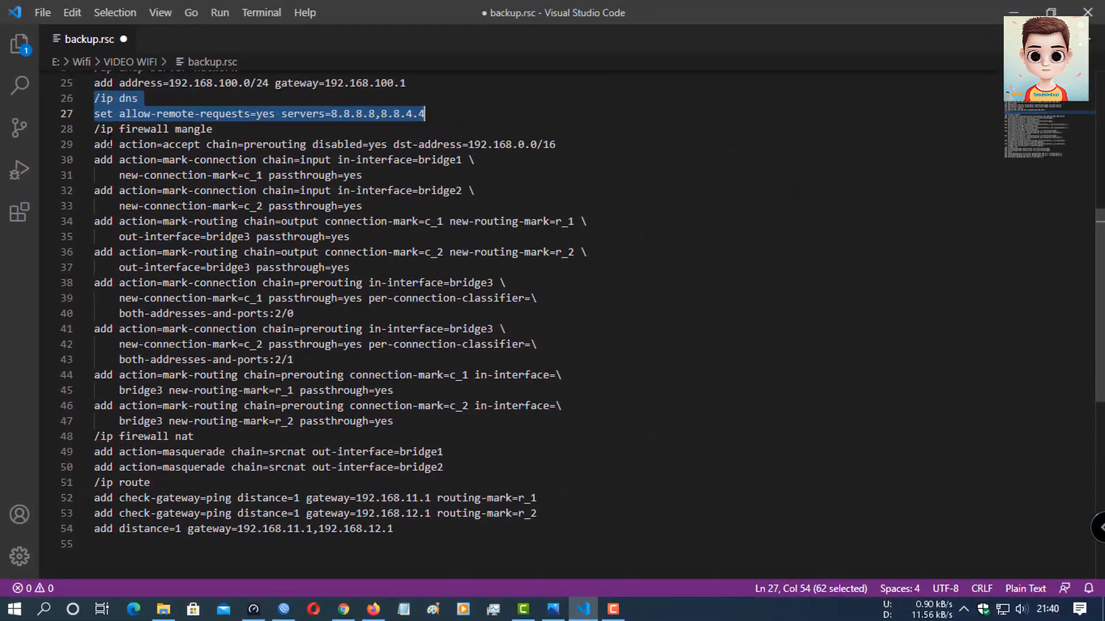
drag(95, 129, 323, 319)
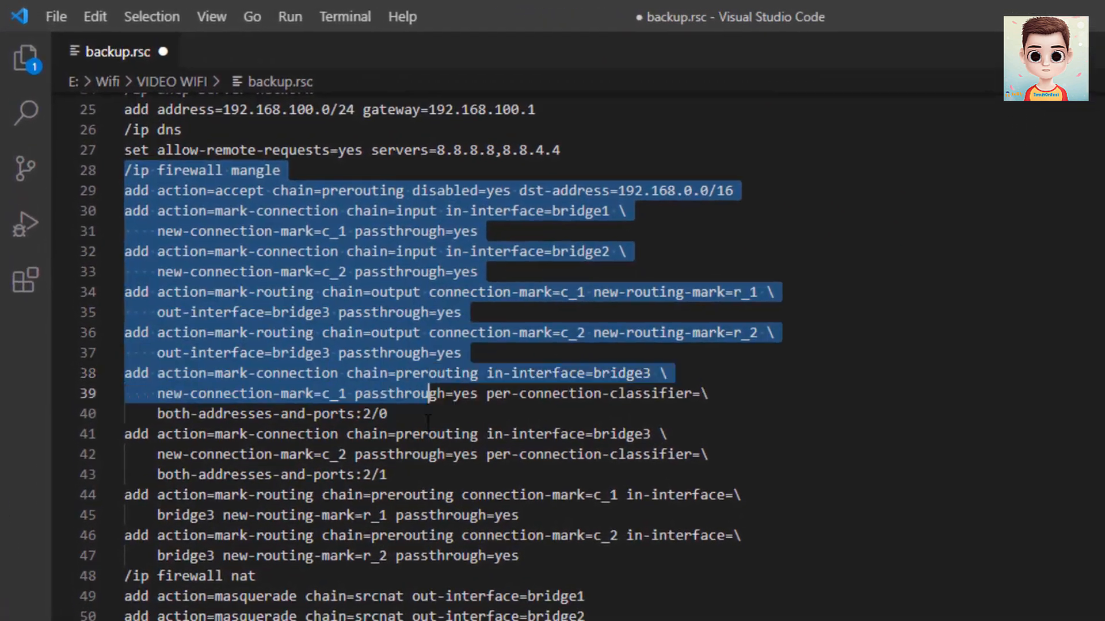
drag(428, 419, 566, 557)
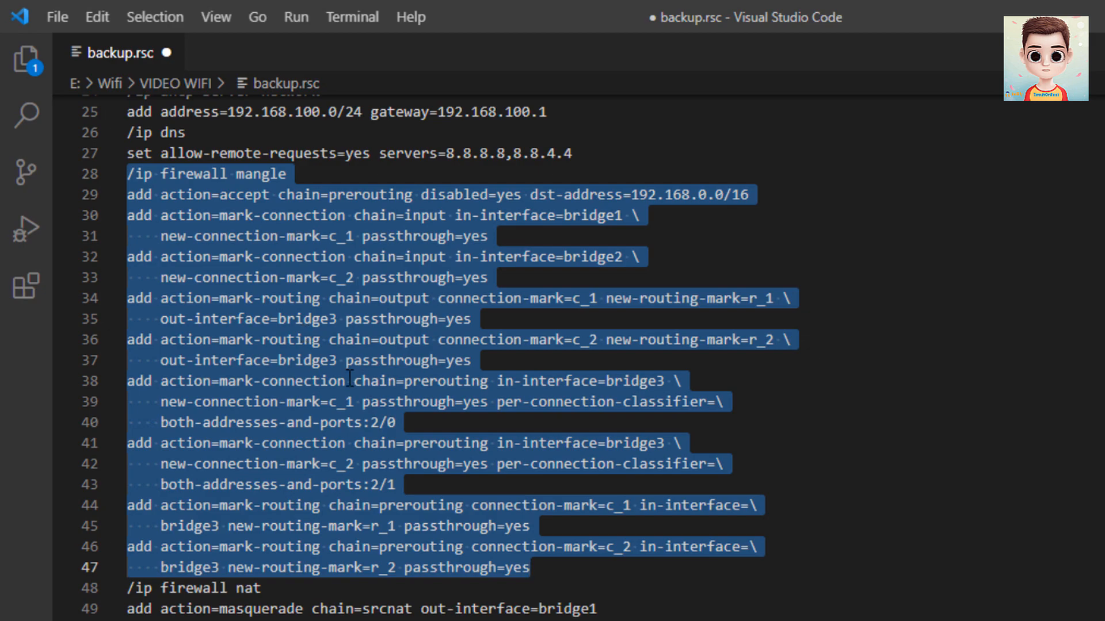
right_click(290, 285)
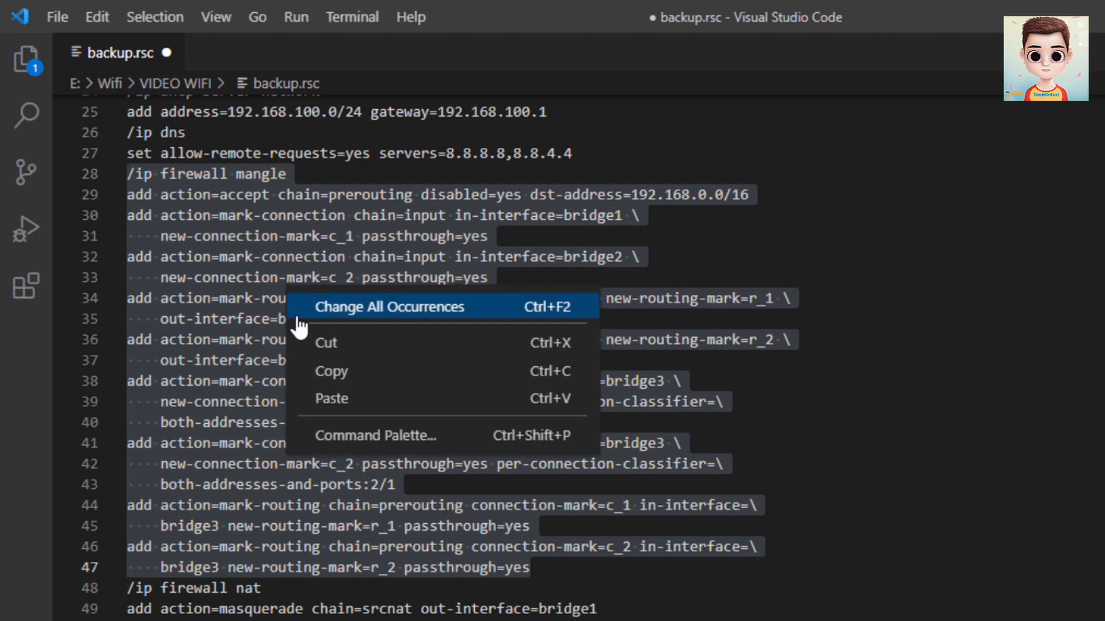
click(347, 373)
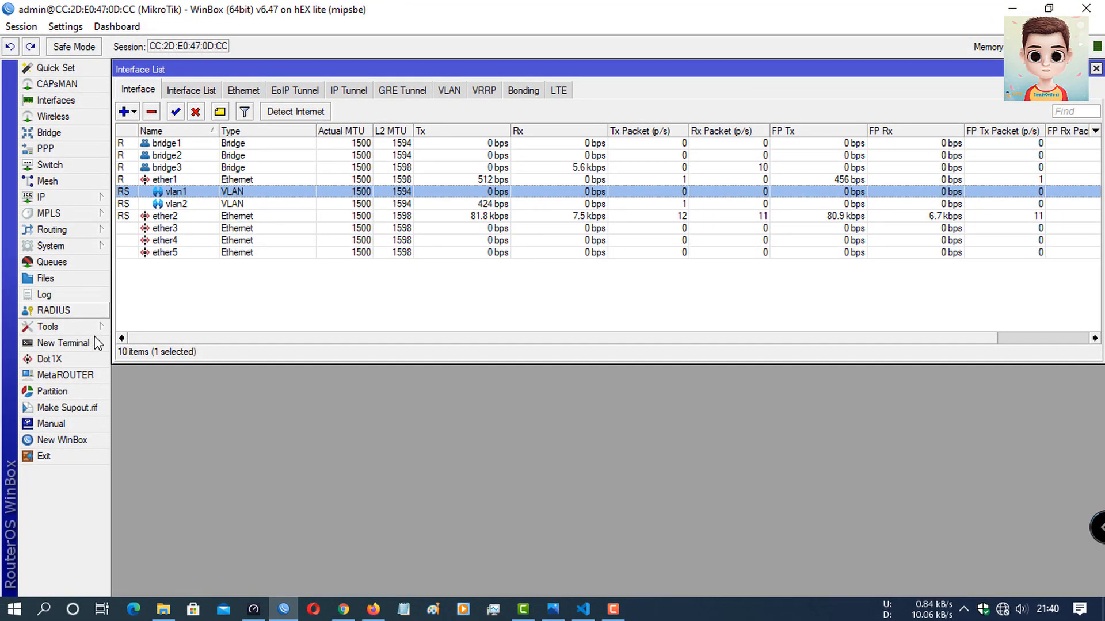
Step: Open a new terminal beside the firewall mangle list and run the copied mangle commands in it to add the marking rules
click(64, 343)
click(88, 197)
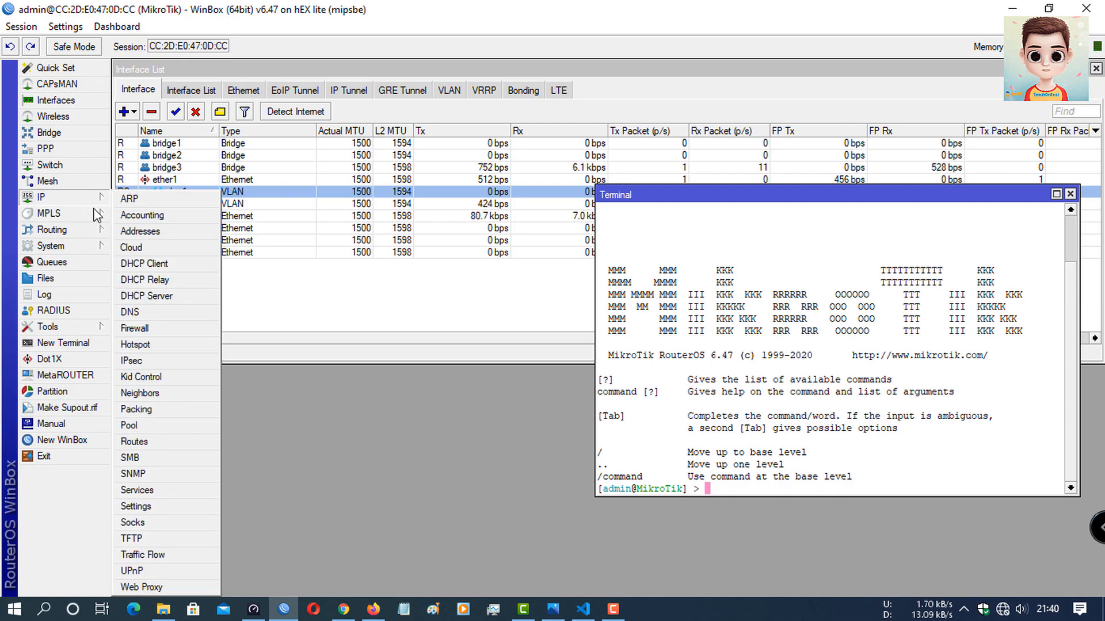
click(143, 327)
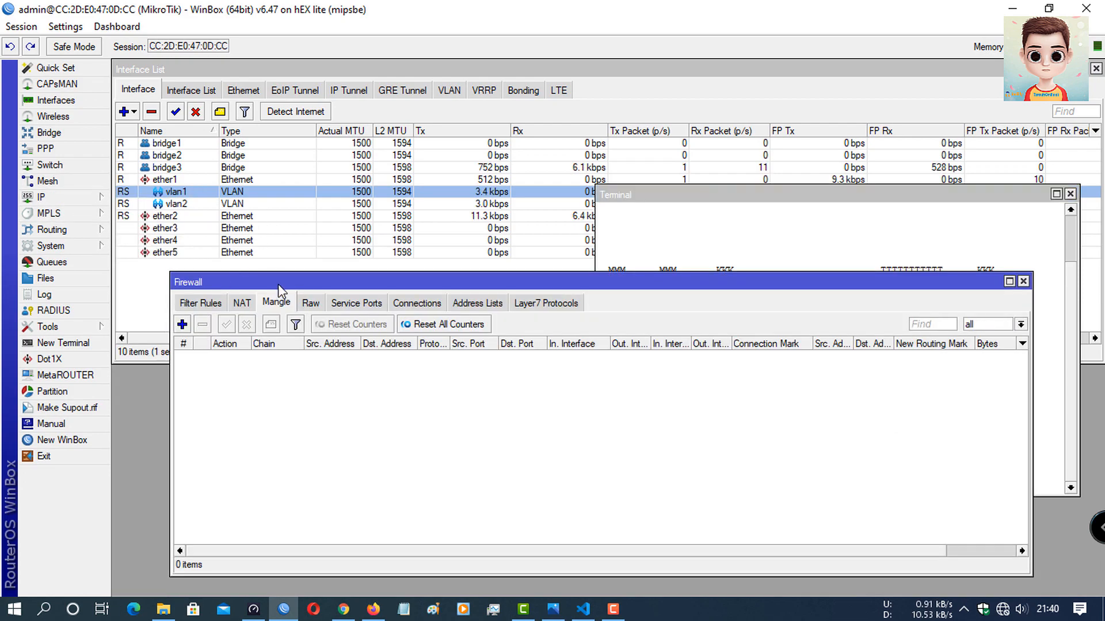
drag(476, 286, 425, 203)
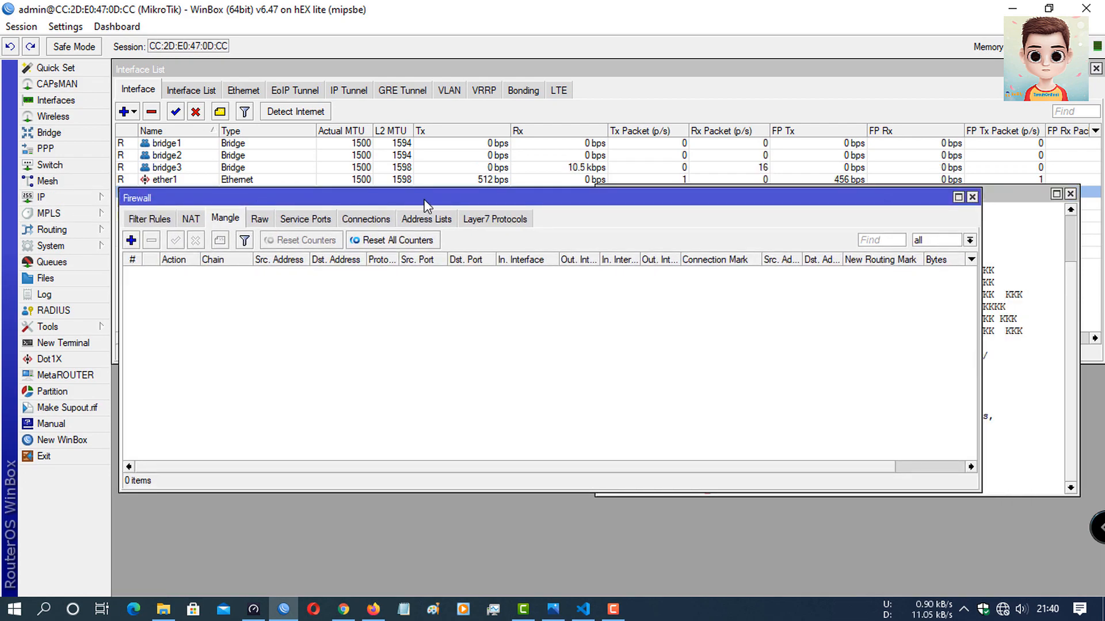
click(1002, 196)
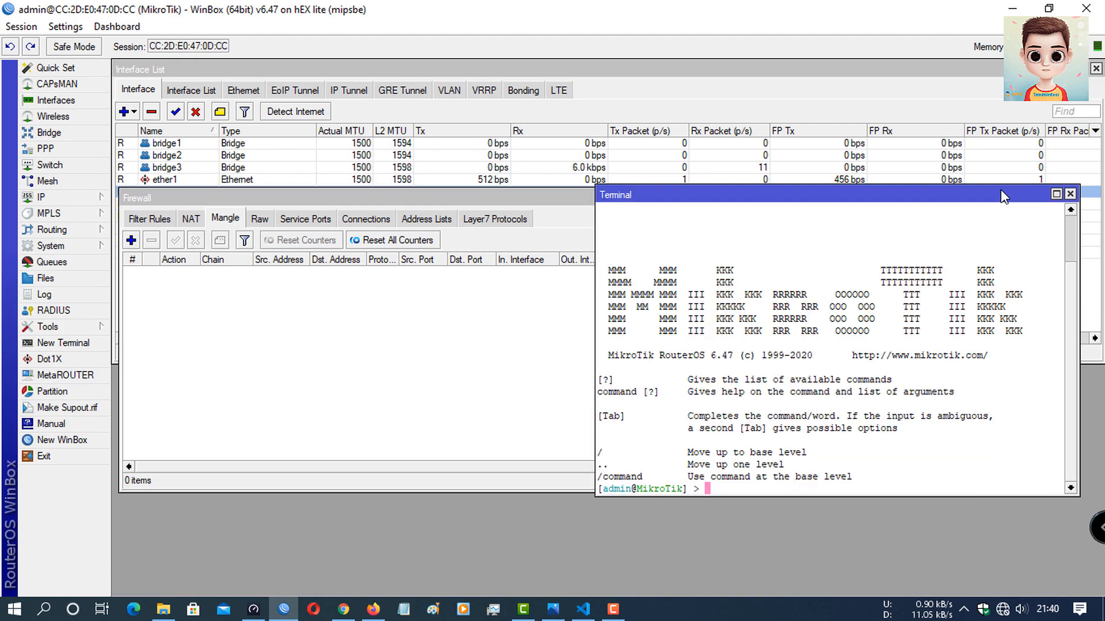
right_click(751, 356)
click(813, 423)
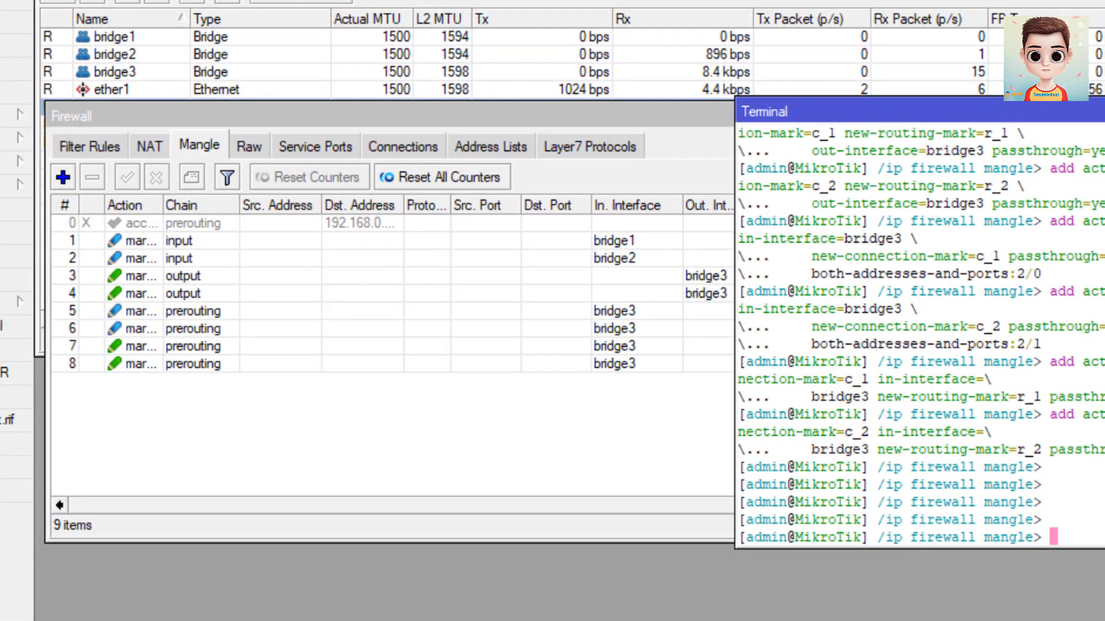
Step: Enable the disabled prerouting accept rule in the mangle list and widen the Action column
click(432, 282)
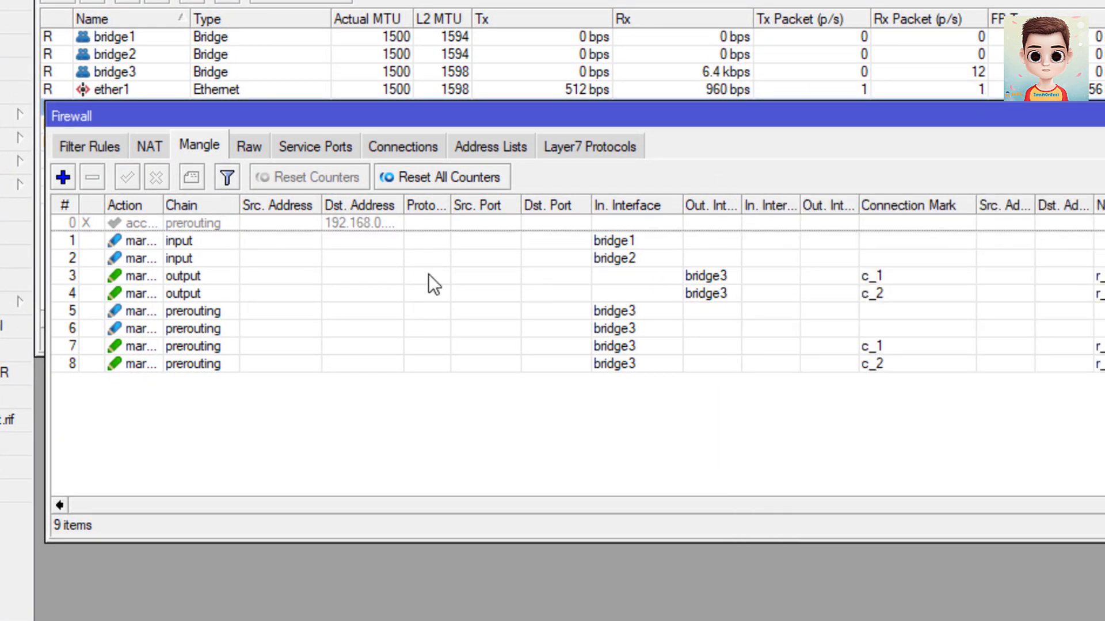
click(229, 222)
click(128, 179)
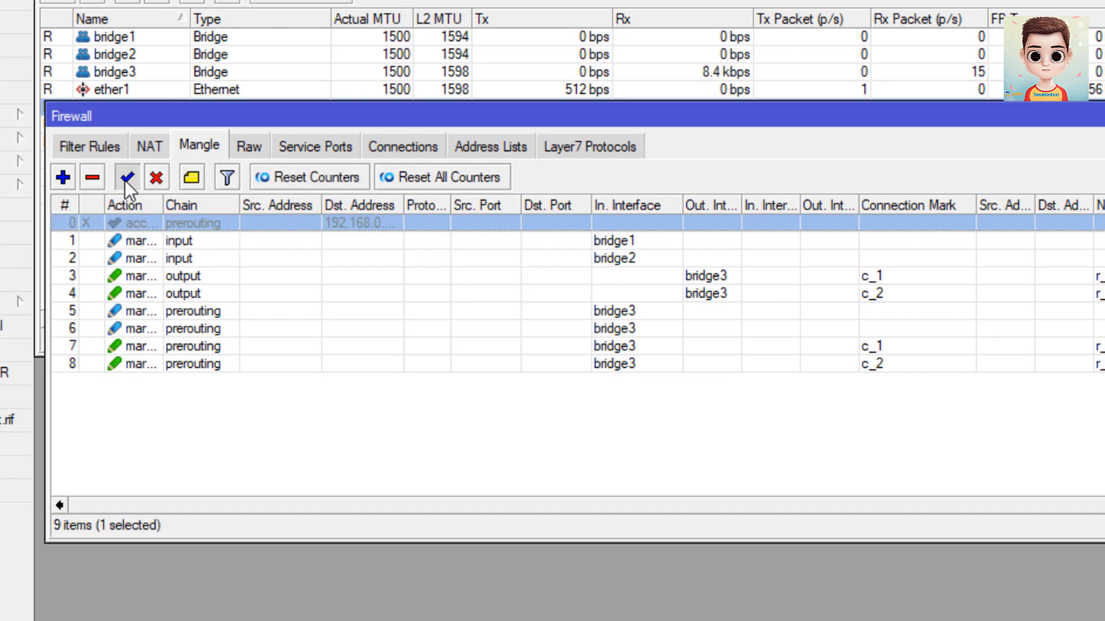
drag(163, 207, 219, 211)
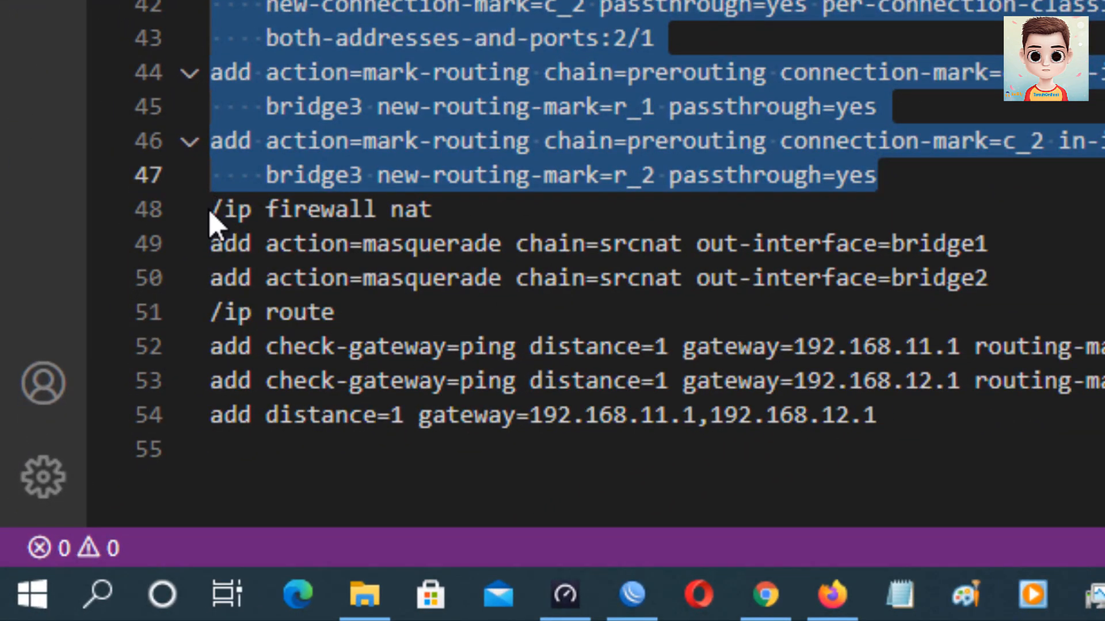
Step: Copy the /ip firewall nat heading with its masquerade commands for bridge1 and bridge2 from backup.rsc
drag(210, 211, 1046, 269)
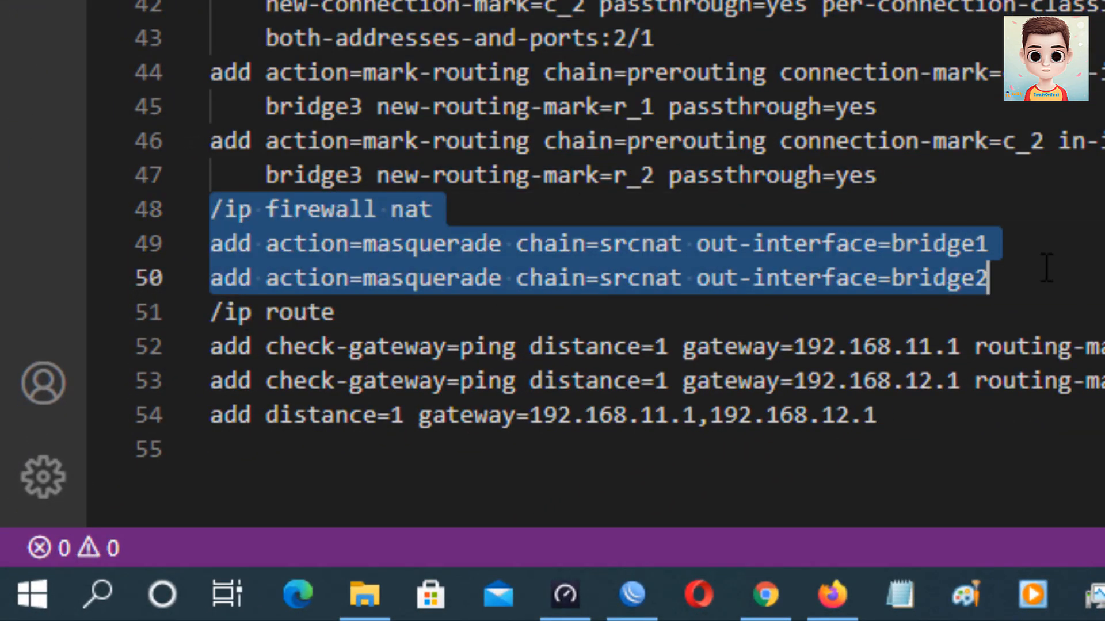
right_click(1046, 282)
click(1048, 414)
Step: Switch to WinBox, run the copied masquerade commands for bridge1 and bridge2 in a new terminal, and view the firewall's NAT rules
click(651, 596)
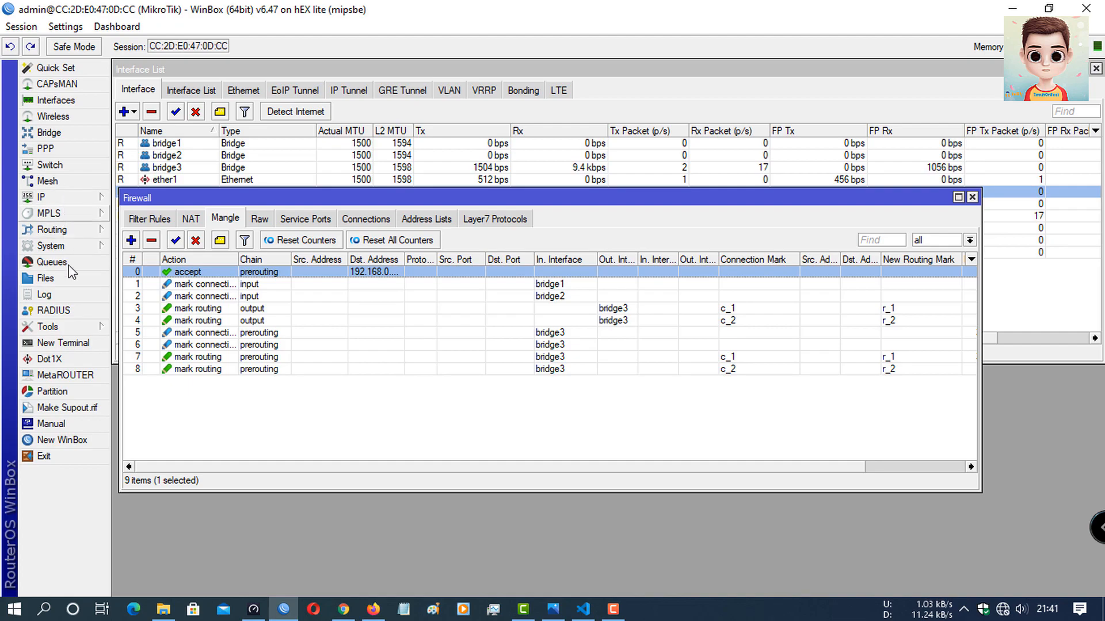
click(81, 344)
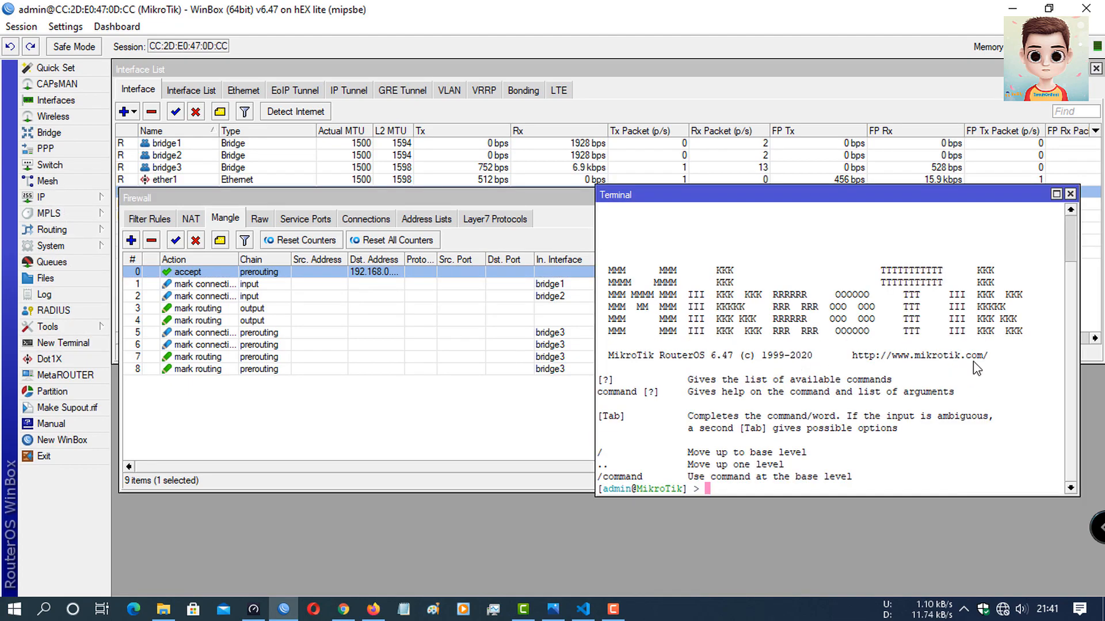
right_click(821, 359)
click(850, 421)
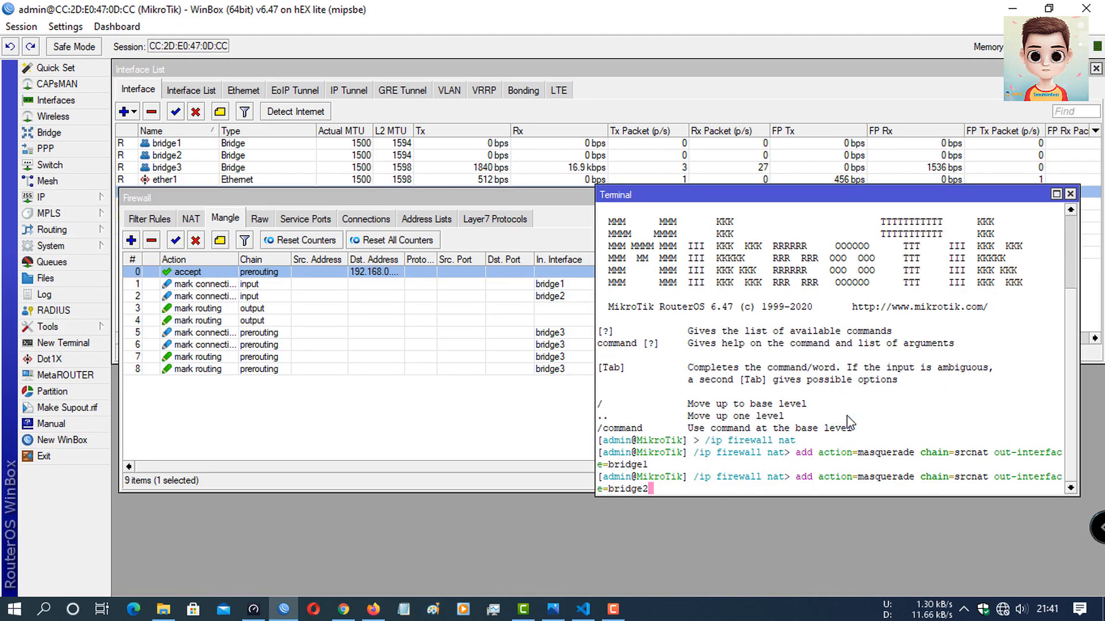
click(1070, 194)
click(192, 219)
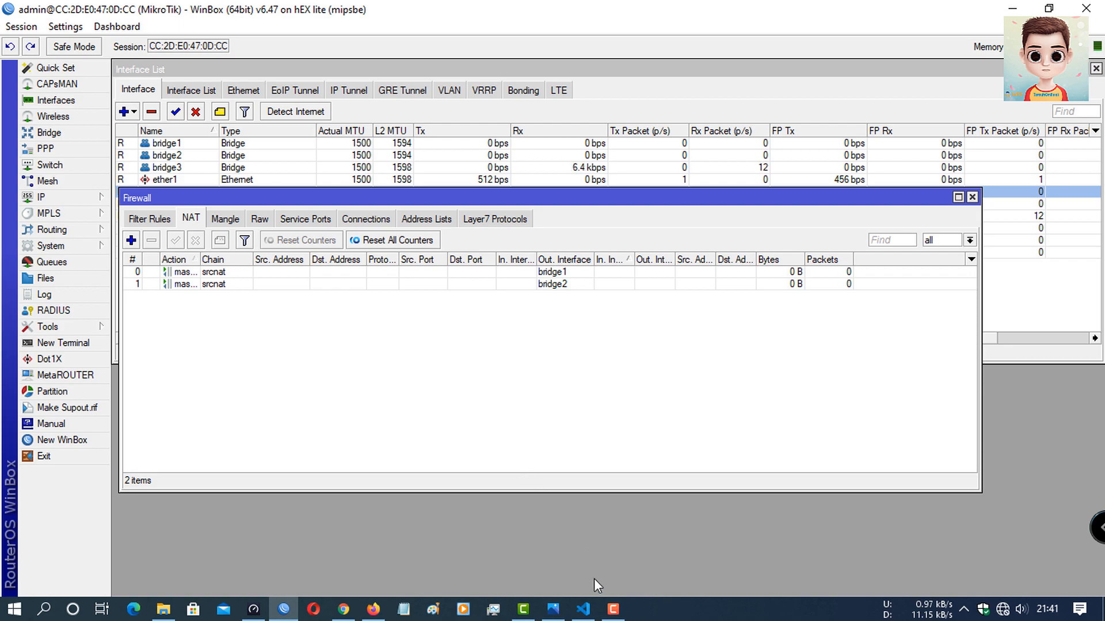
Step: Switch to Visual Studio Code, review the gateway addresses in the /ip route section, and copy its heading with the three add commands
click(583, 609)
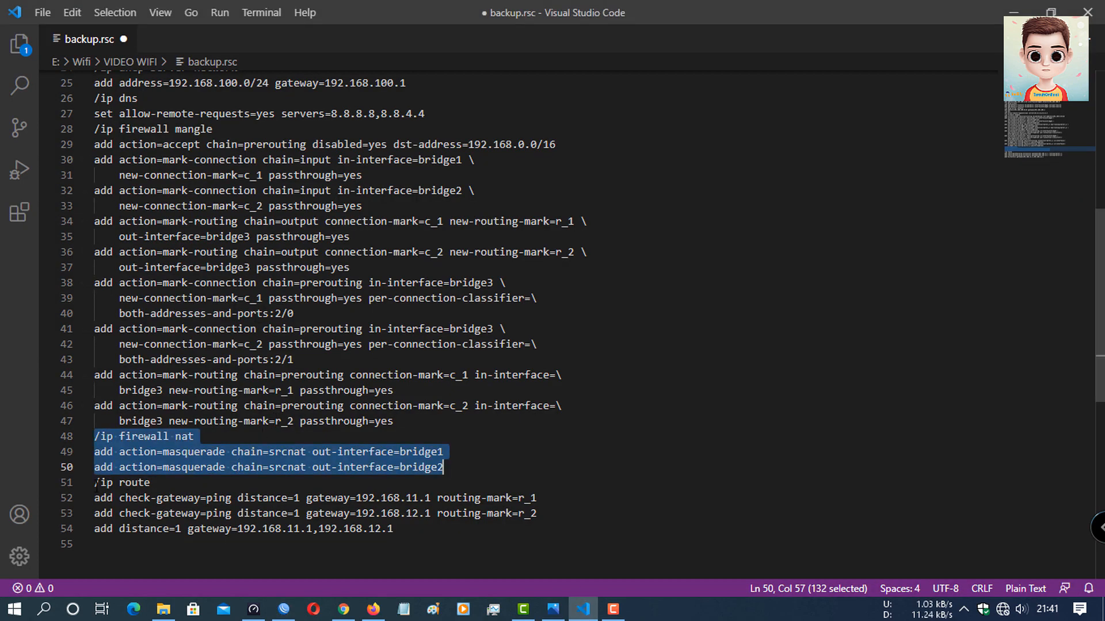
drag(96, 482, 409, 530)
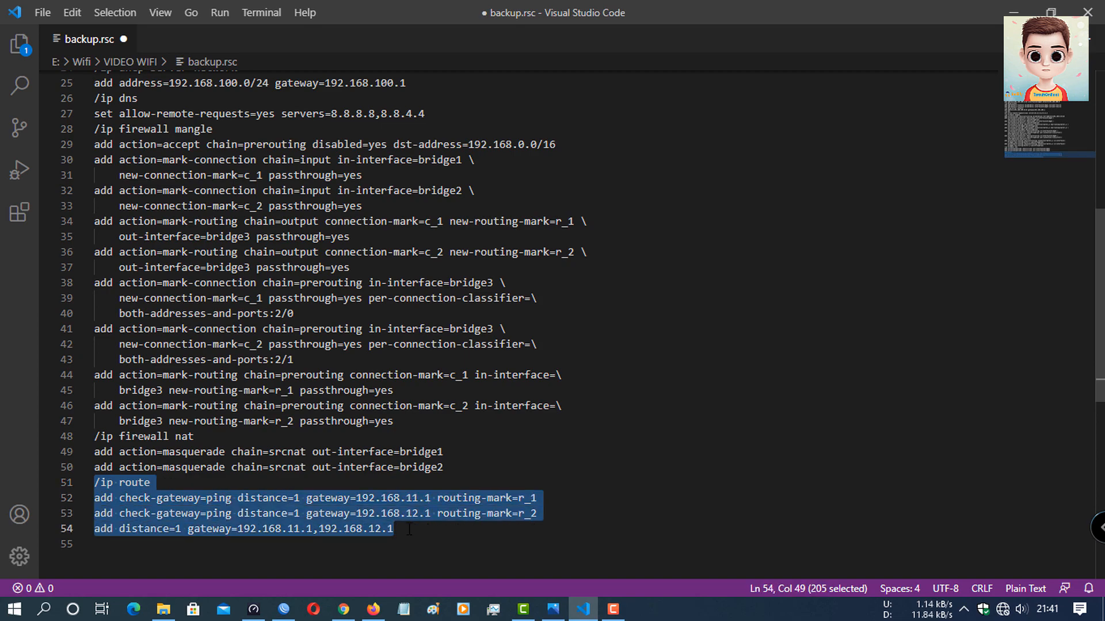
click(414, 514)
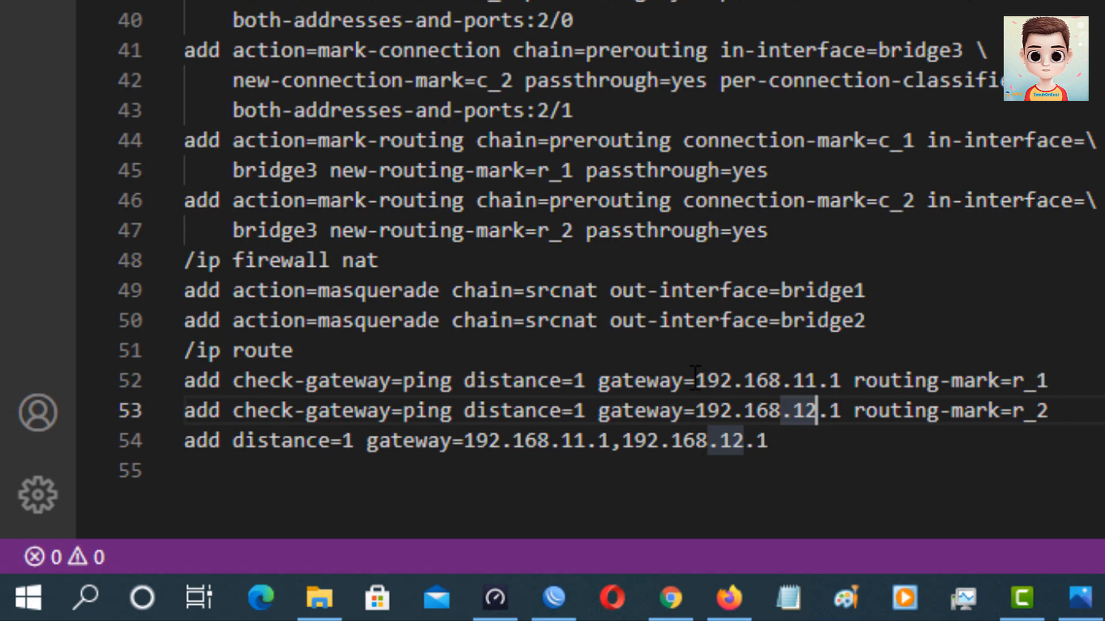
drag(698, 380, 843, 379)
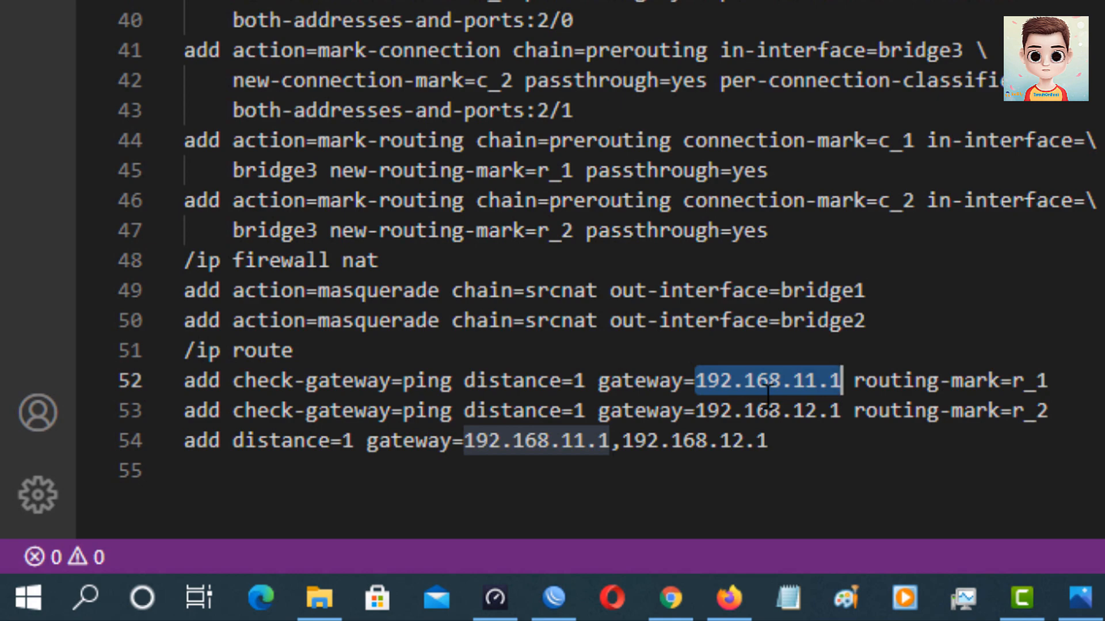
click(719, 381)
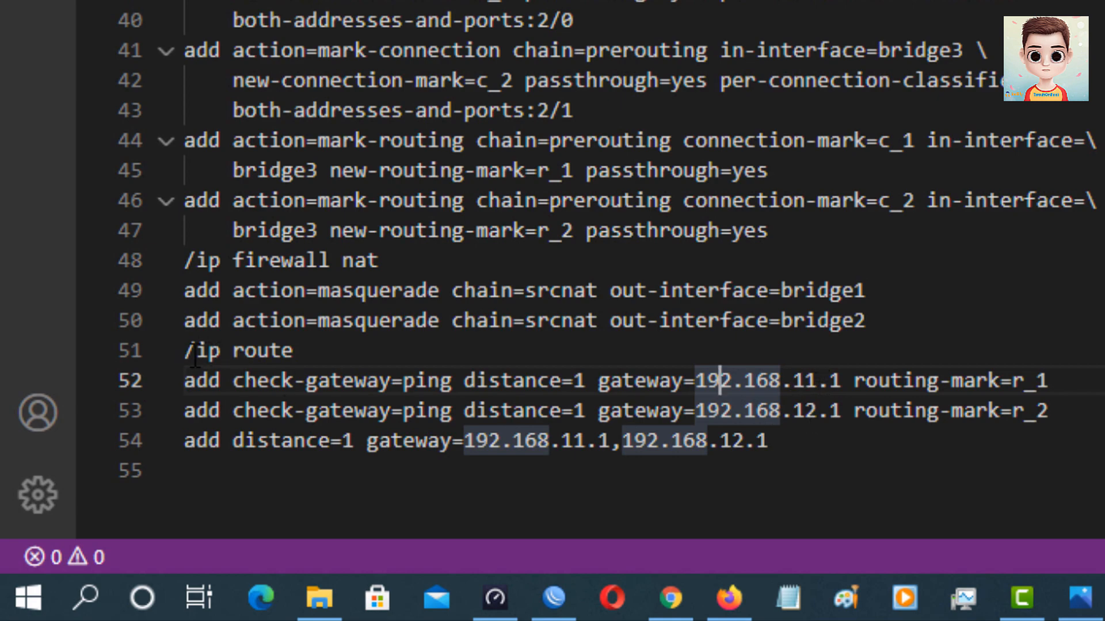
drag(185, 349, 829, 434)
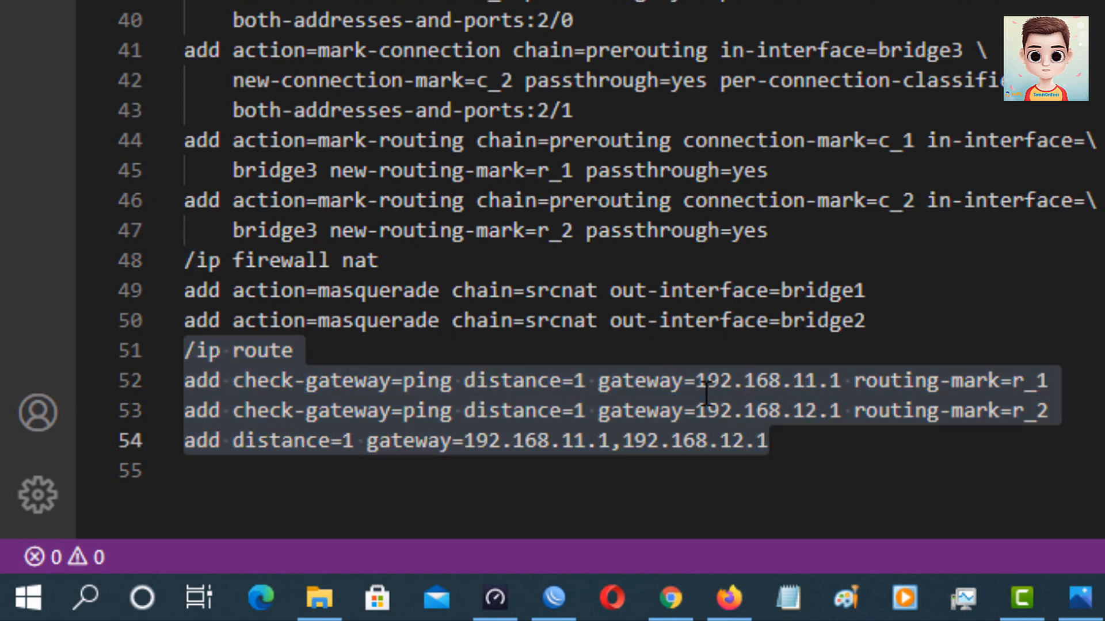
right_click(596, 431)
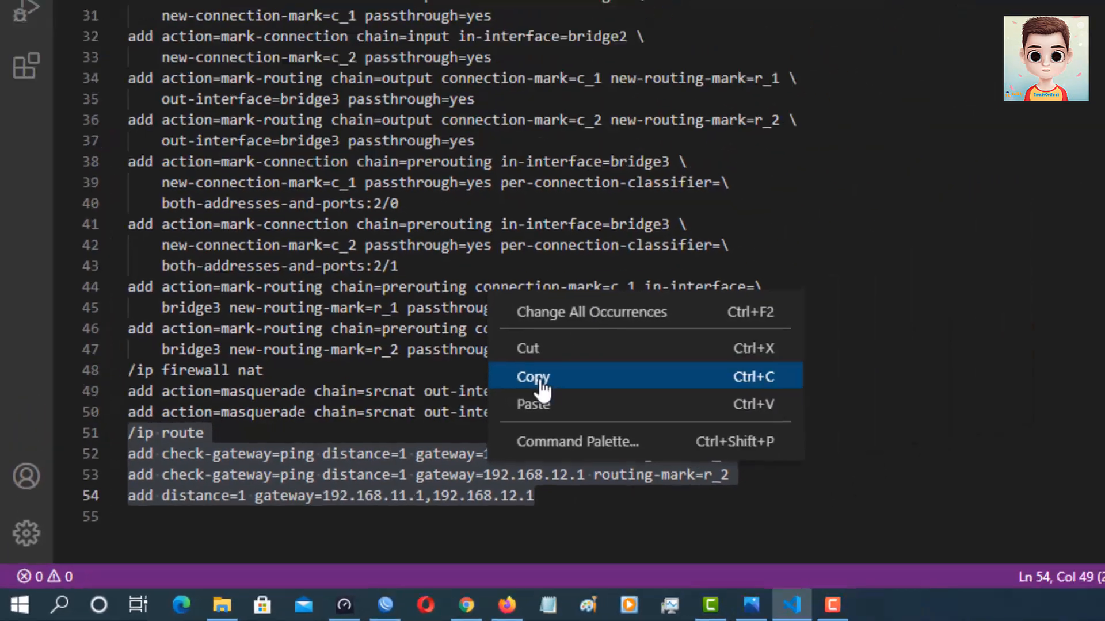
click(541, 389)
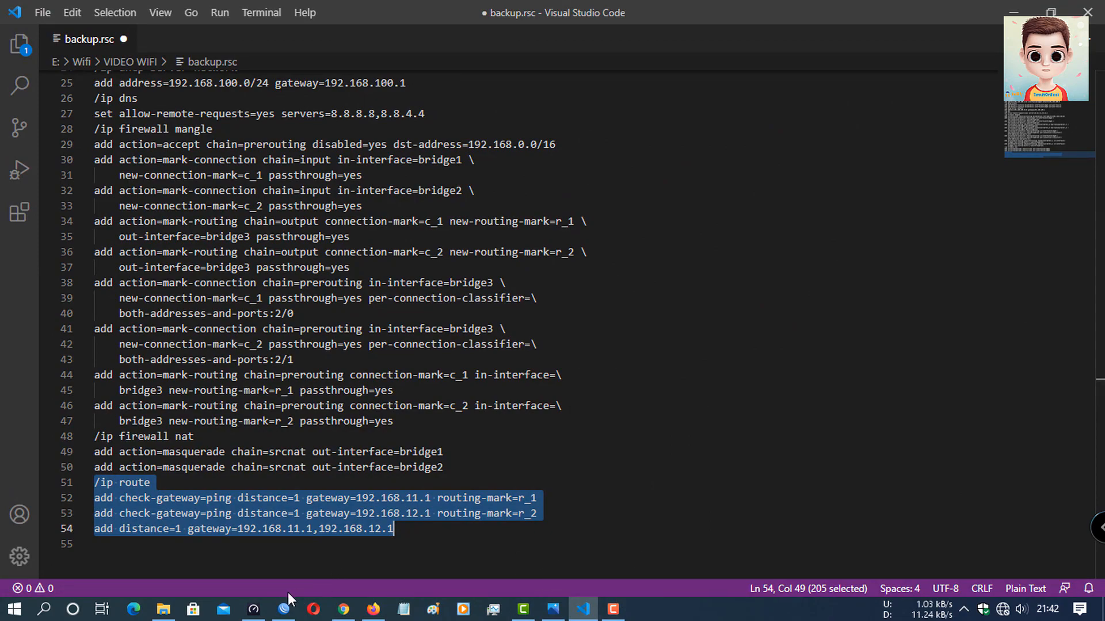
Step: In WinBox, run the copied commands in a new terminal to add routes via 192.168.11.1 and 192.168.12.1, and close the terminal and firewall windows
click(285, 607)
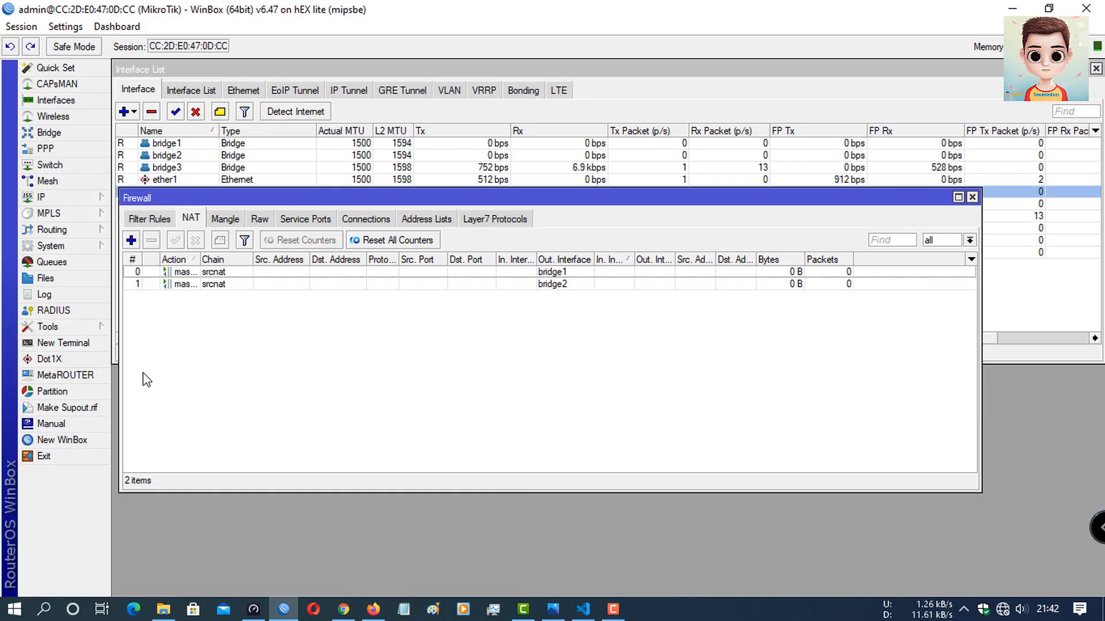
click(63, 343)
right_click(679, 340)
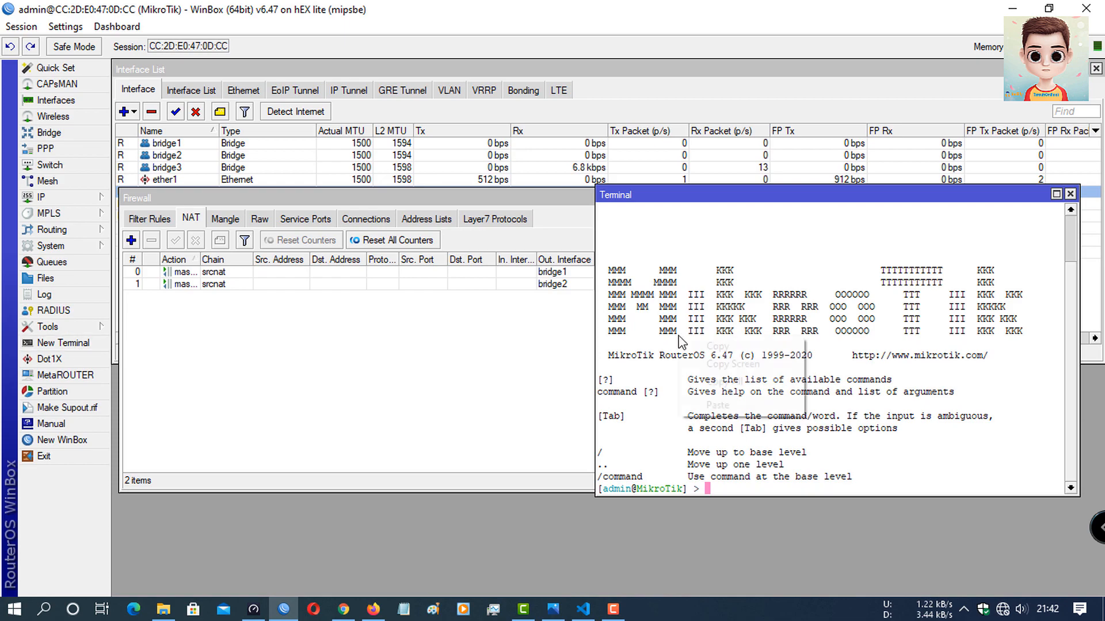
click(717, 405)
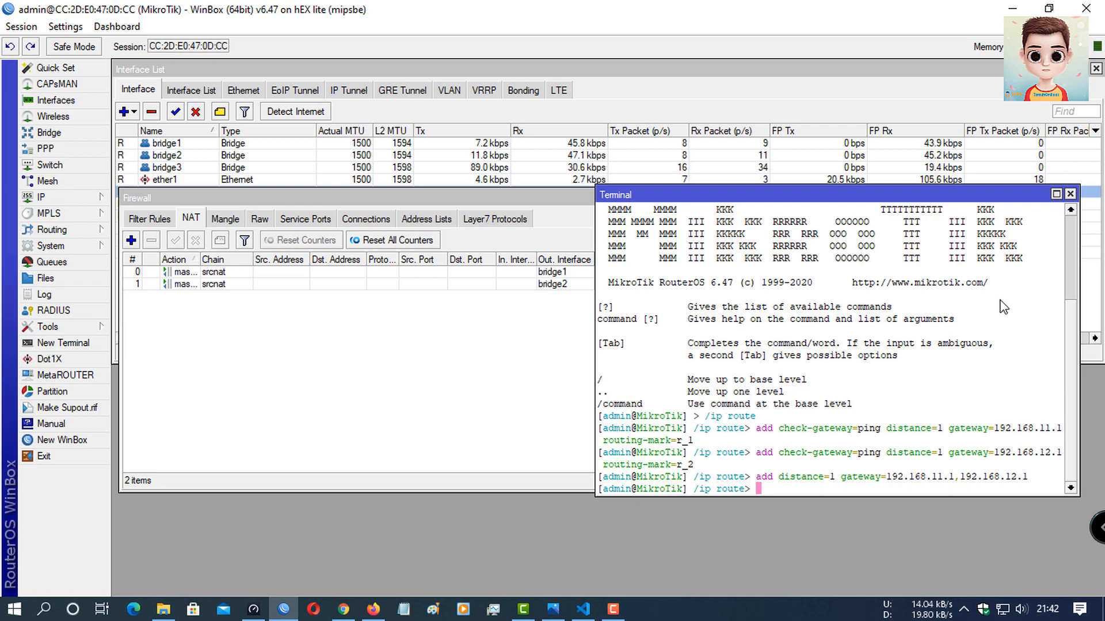
click(1070, 195)
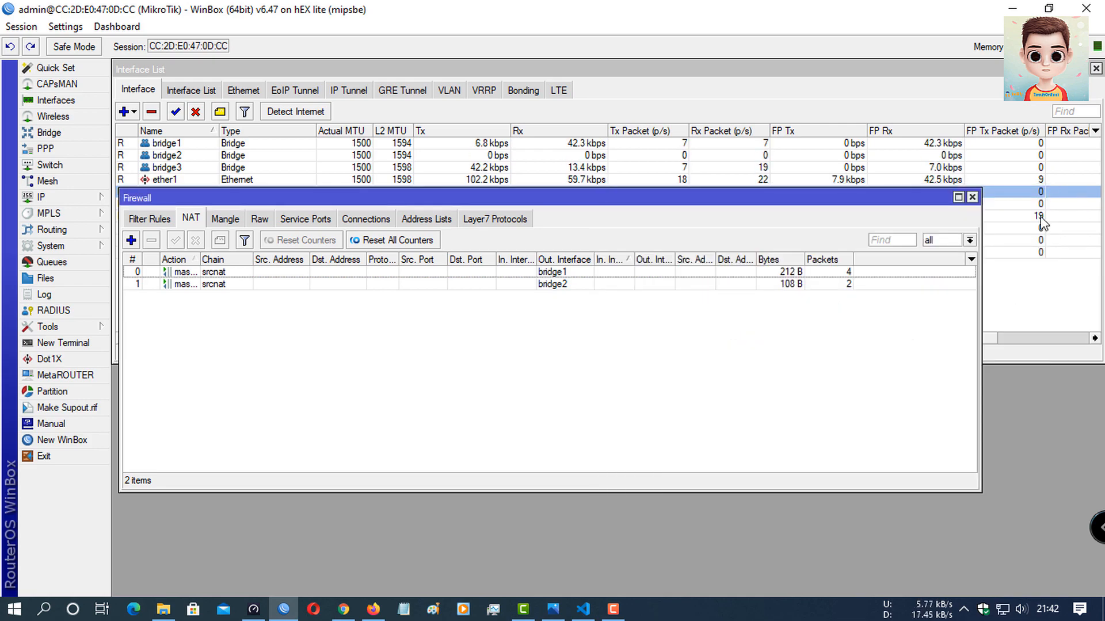
click(971, 197)
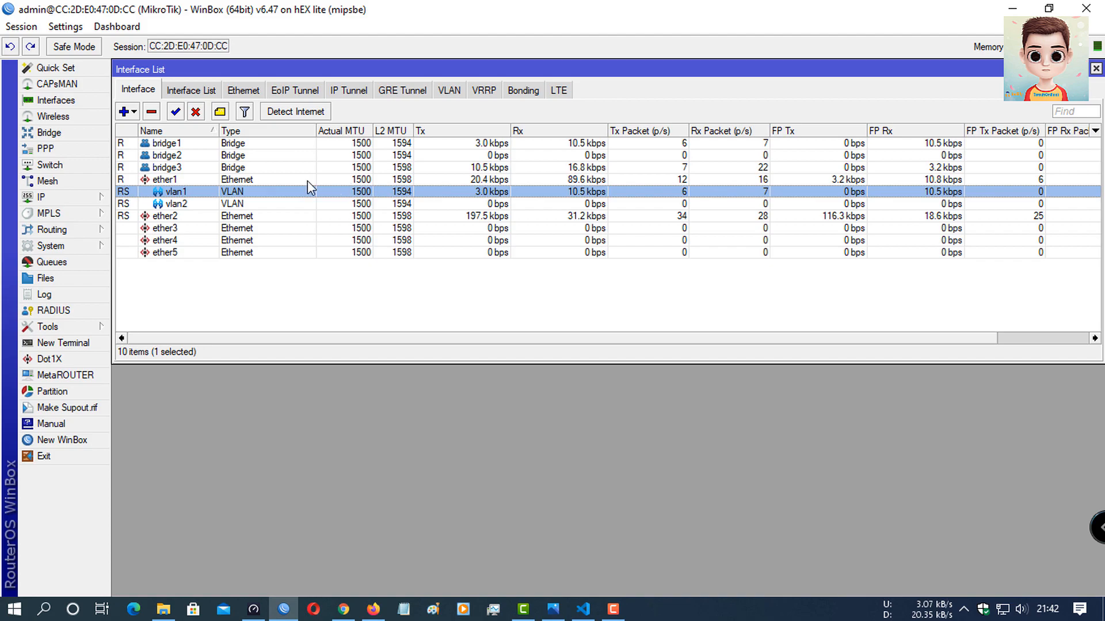
Step: Open the IP route list to check the gateways and routing marks r_1 and r_2, and close it
click(96, 200)
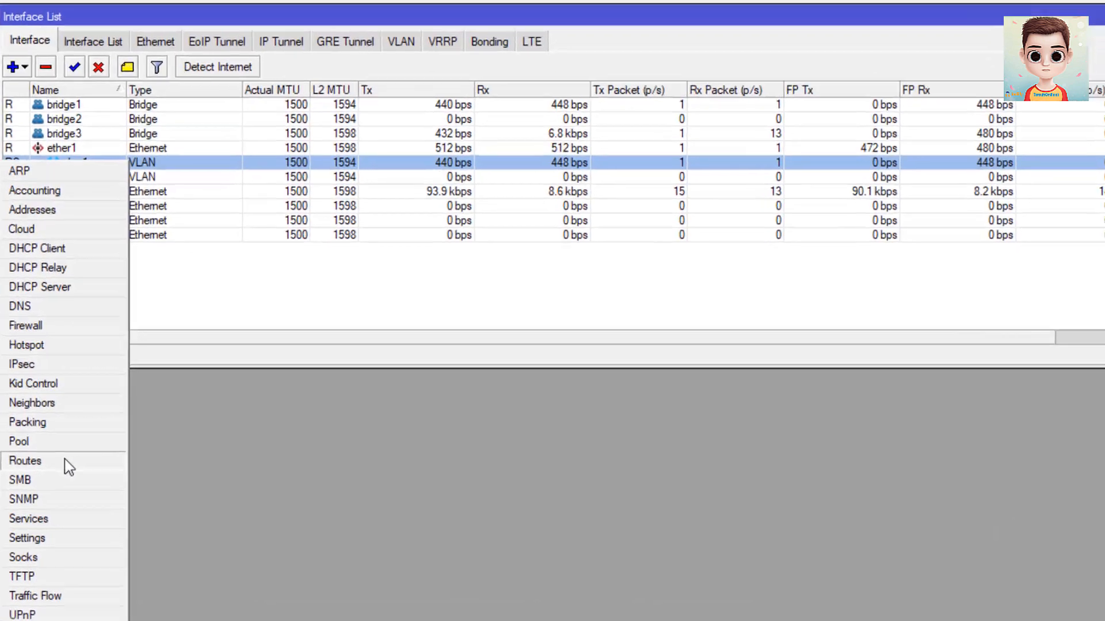
click(138, 441)
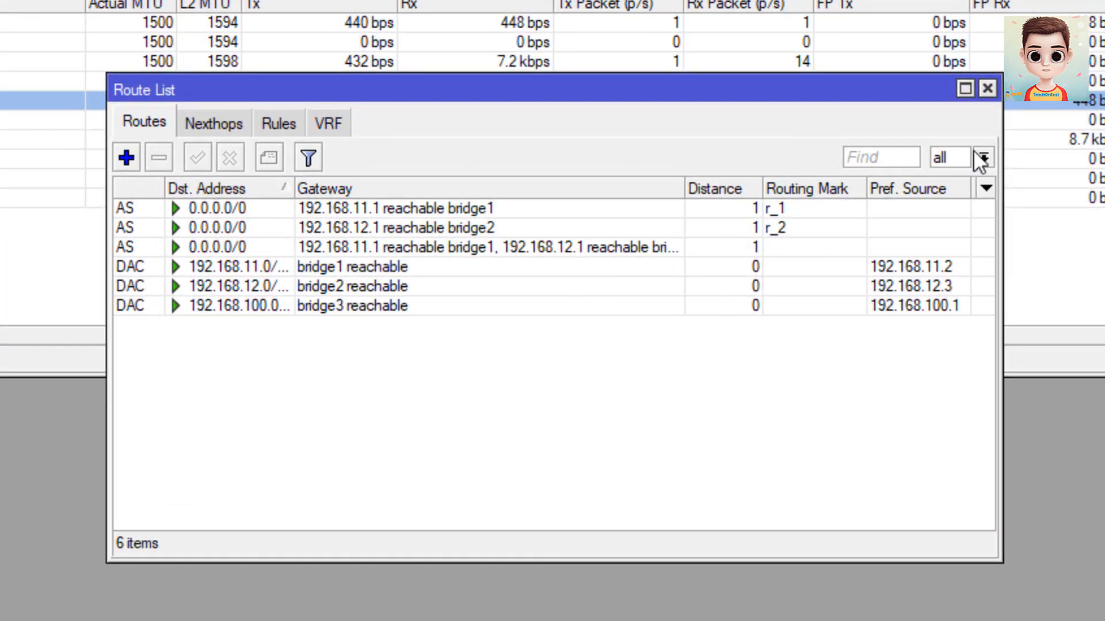
click(989, 87)
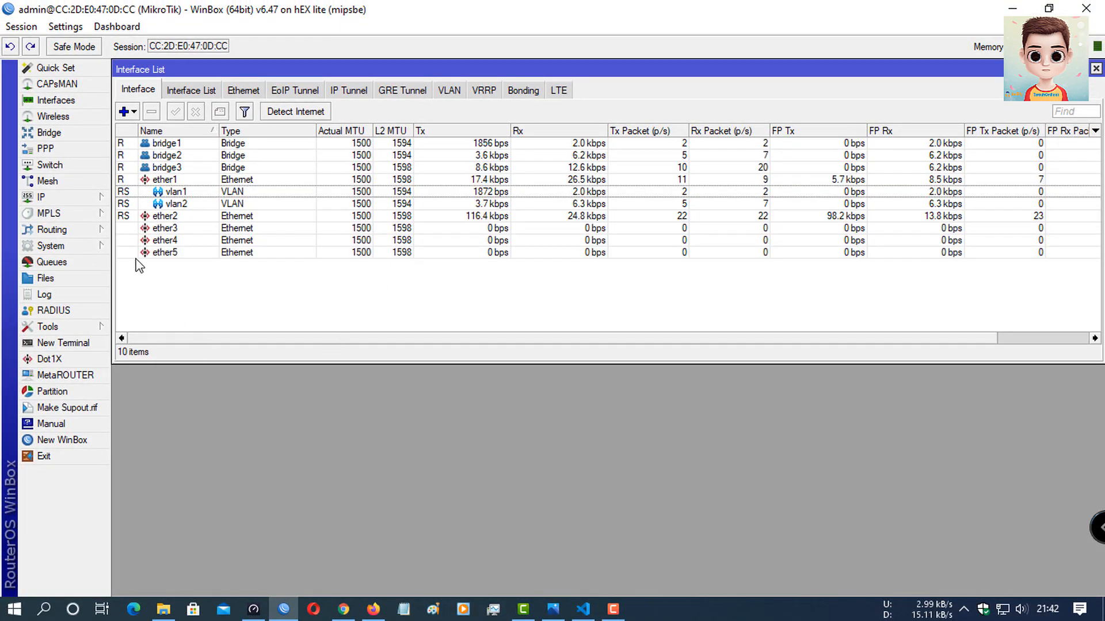
Step: Ping google.com from a new terminal to test the router's internet connection, and close the terminal
click(69, 346)
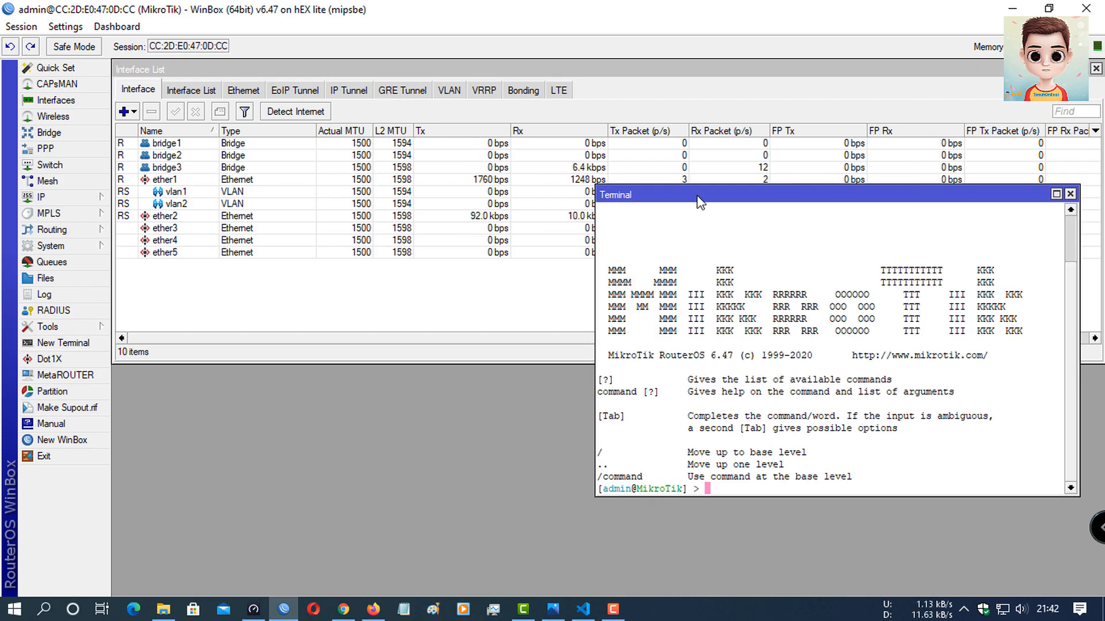
text(;p)
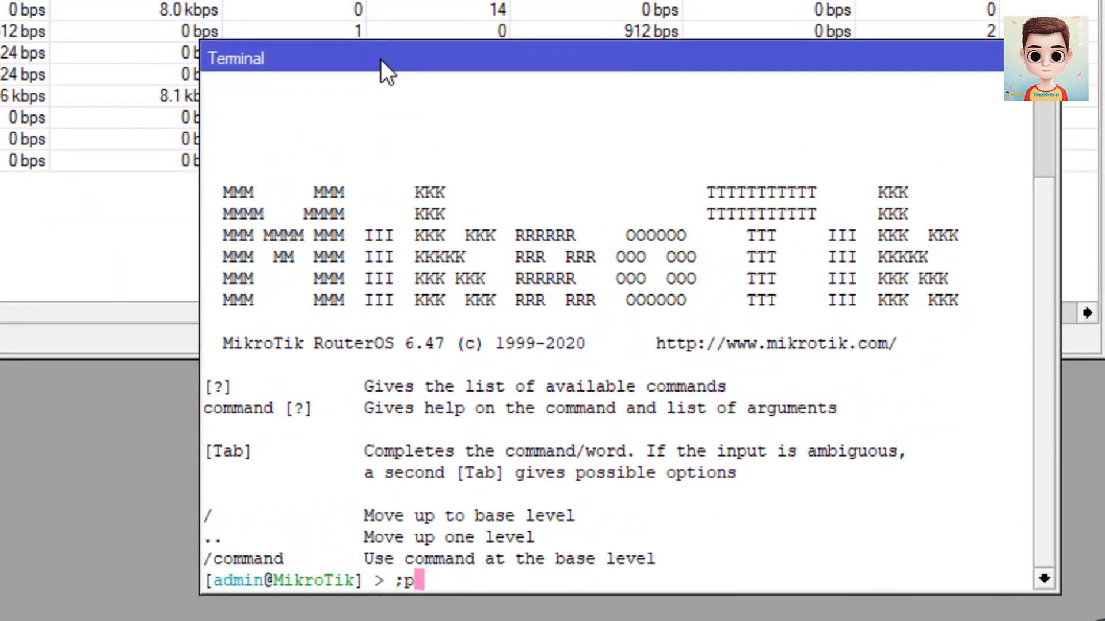
key(BackSpace)
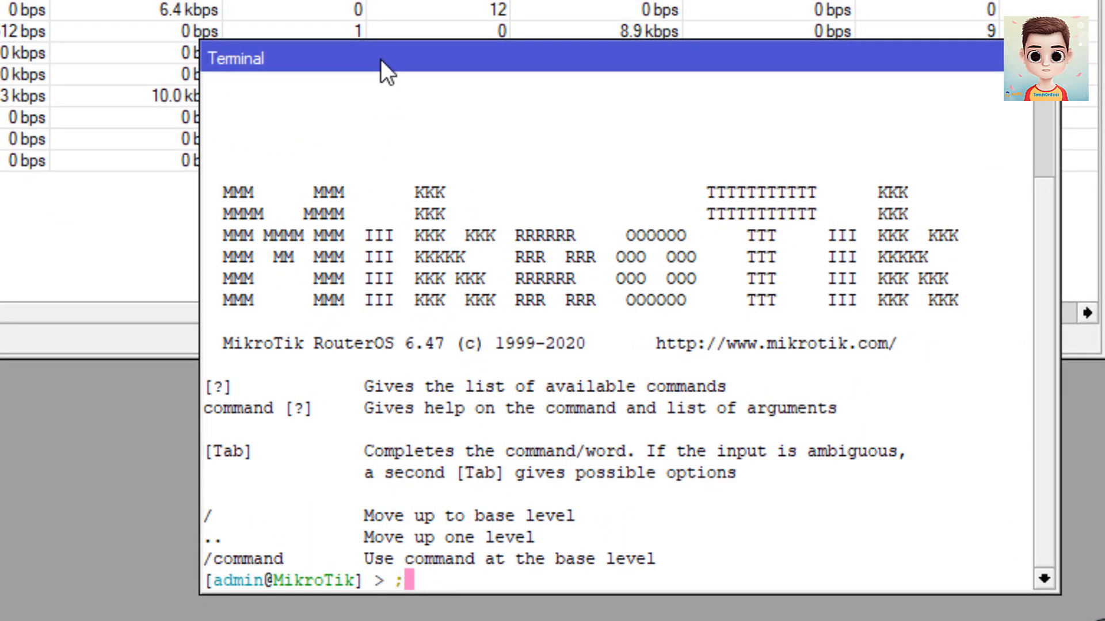
text(pingh)
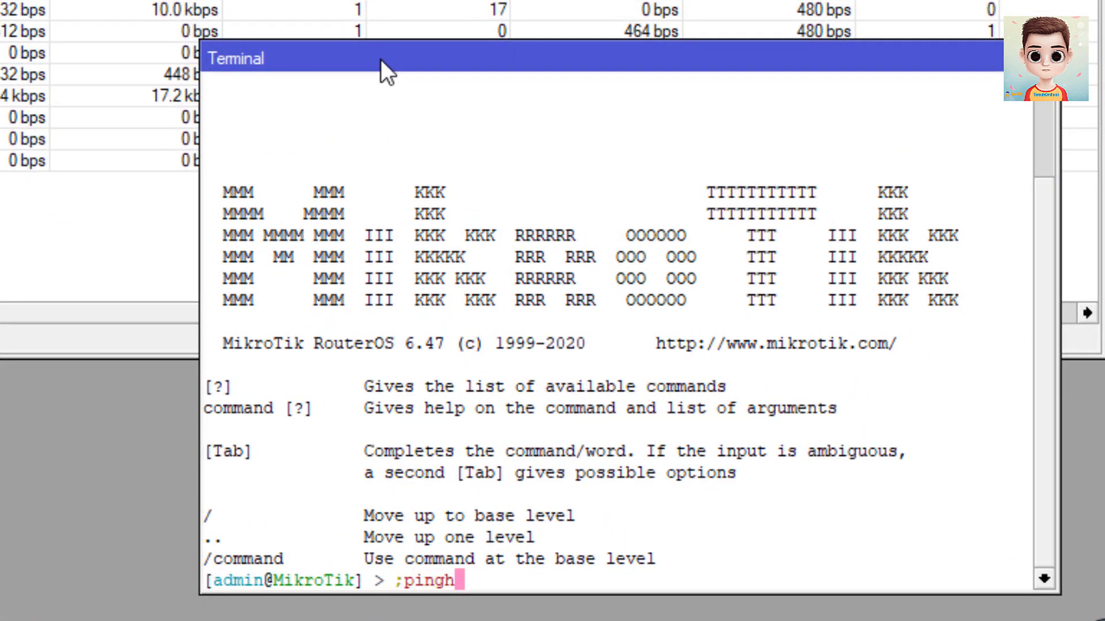
key(BackSpace)
key(BackSpace)
key(BackSpace)
key(BackSpace)
key(BackSpace)
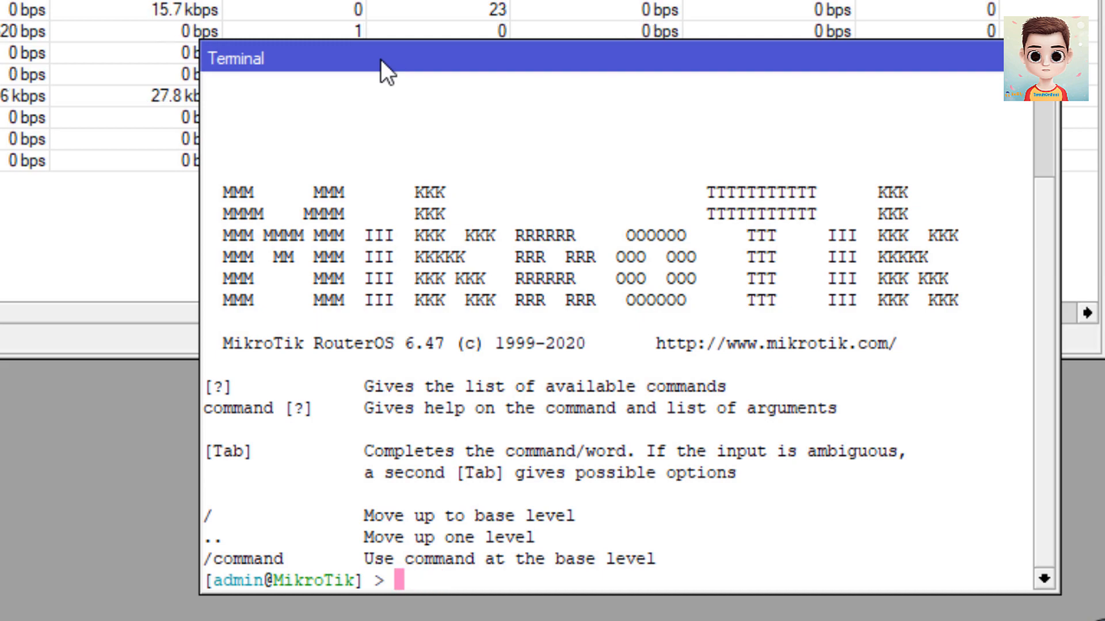
text(ping)
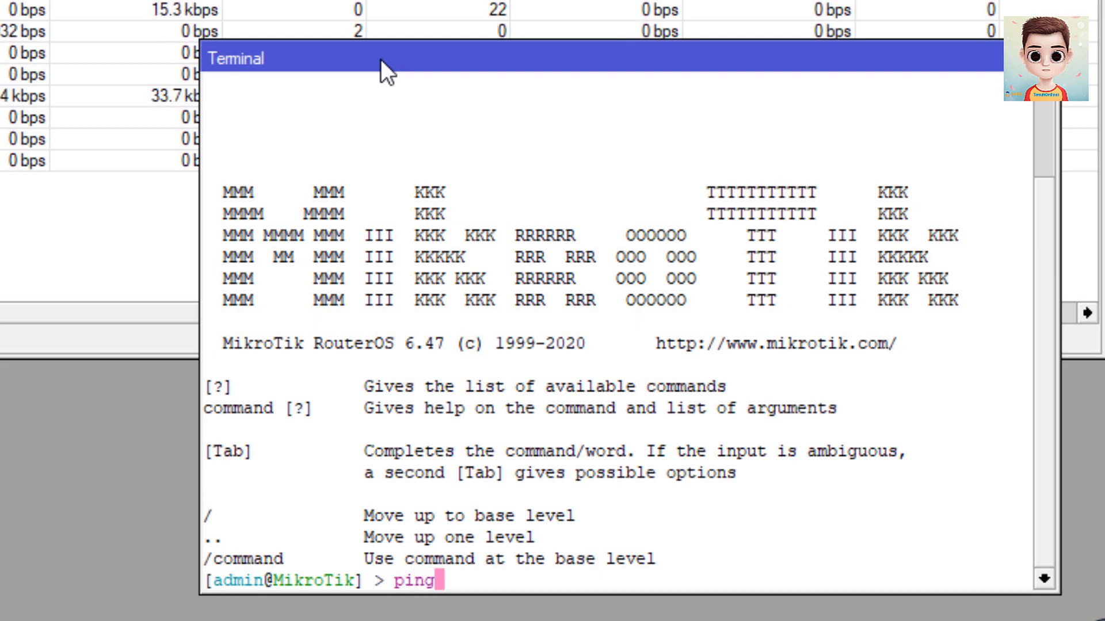
text( google.com)
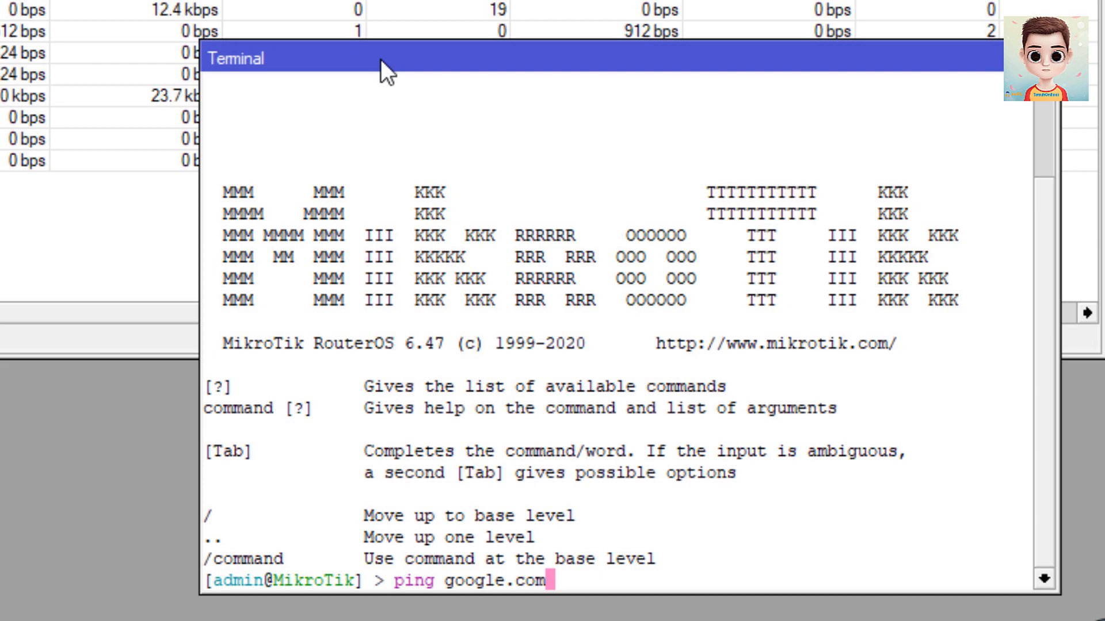
key(Return)
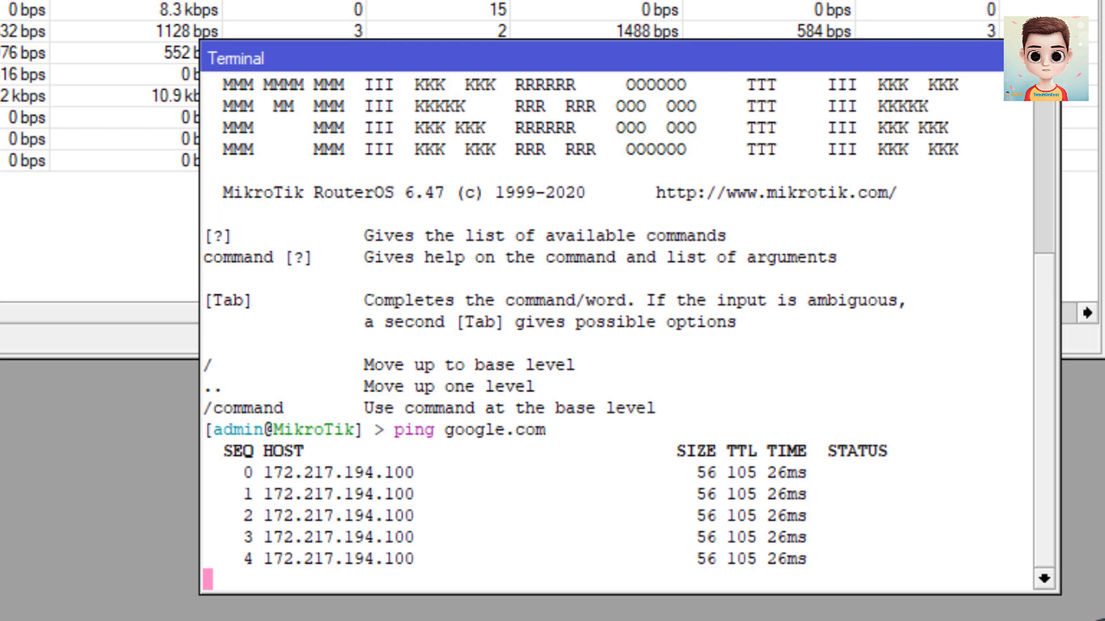
click(1050, 57)
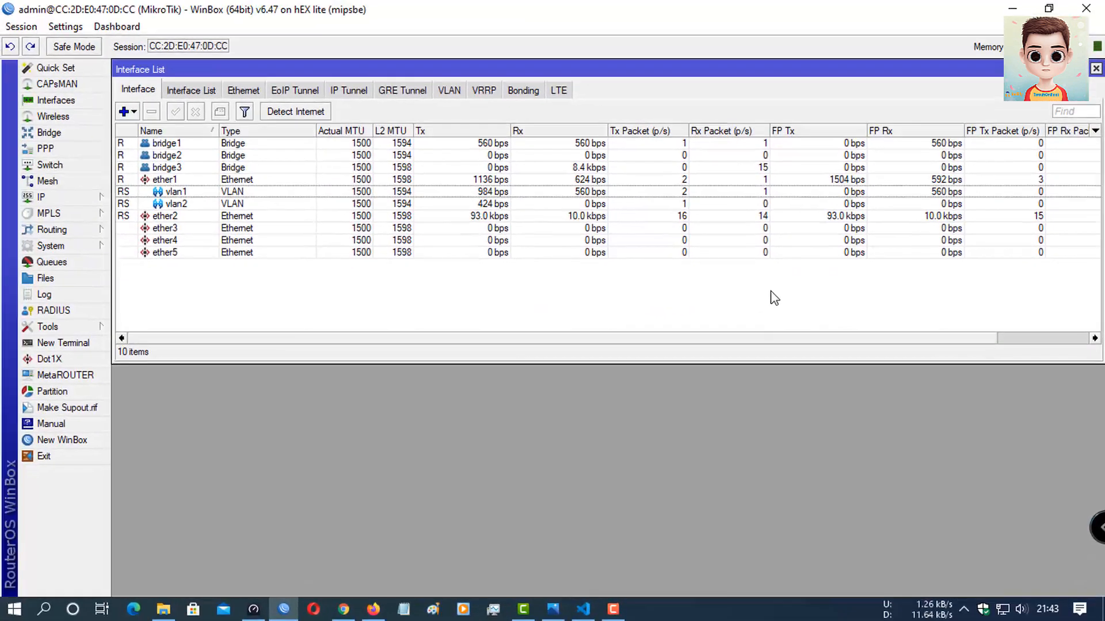
Step: Check the computer's Ethernet connection details in the Windows network settings, close the network windows and minimize Settings
right_click(1001, 608)
click(993, 586)
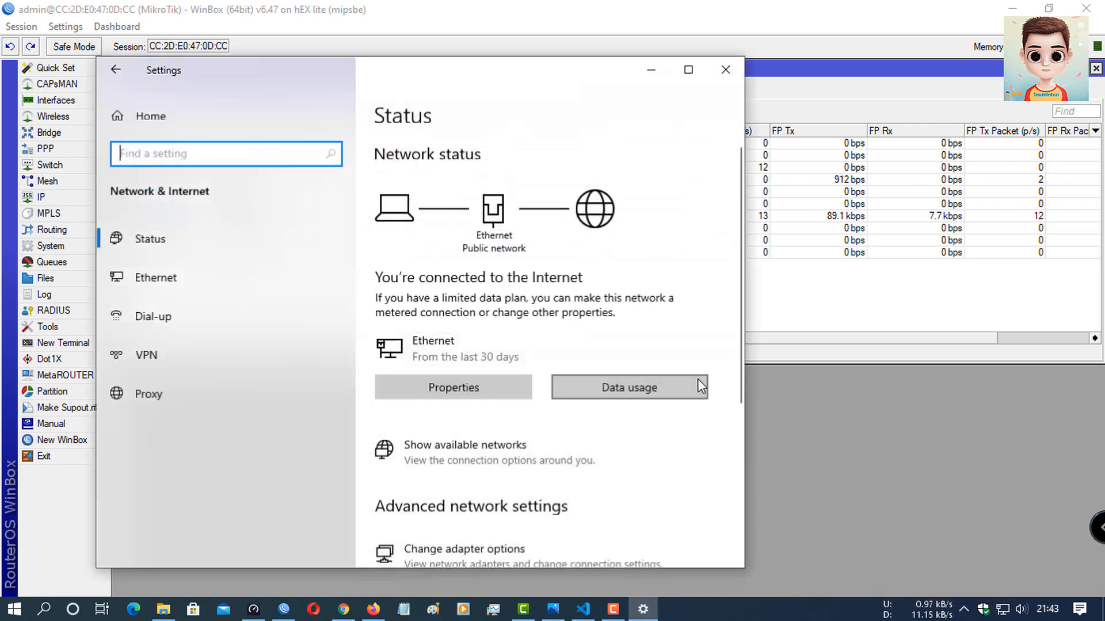
scroll(492, 380, down, 3)
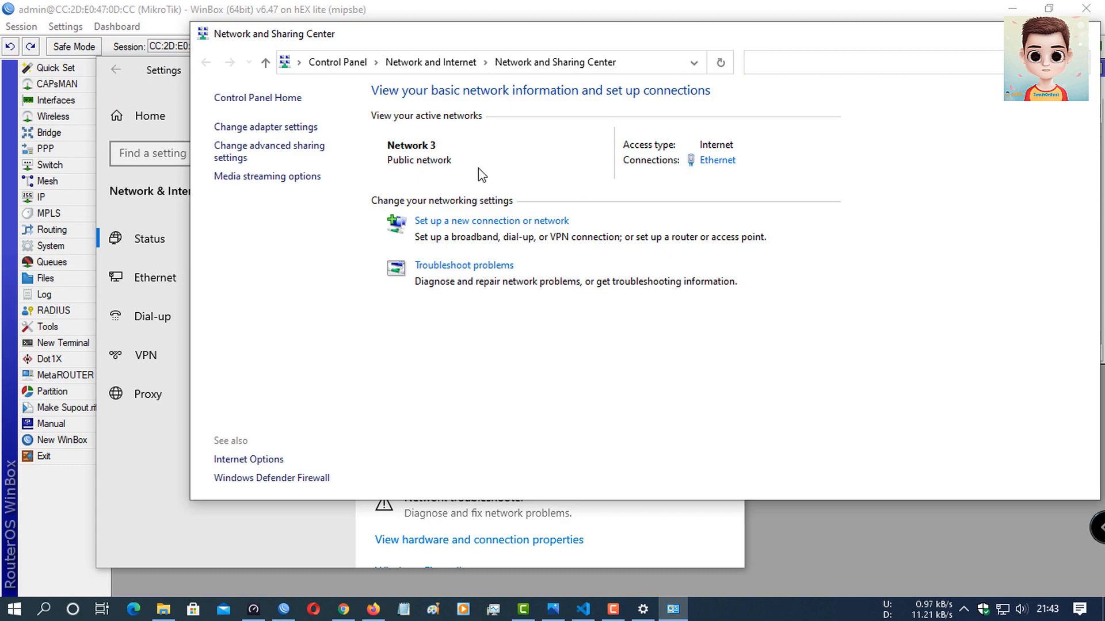
click(716, 158)
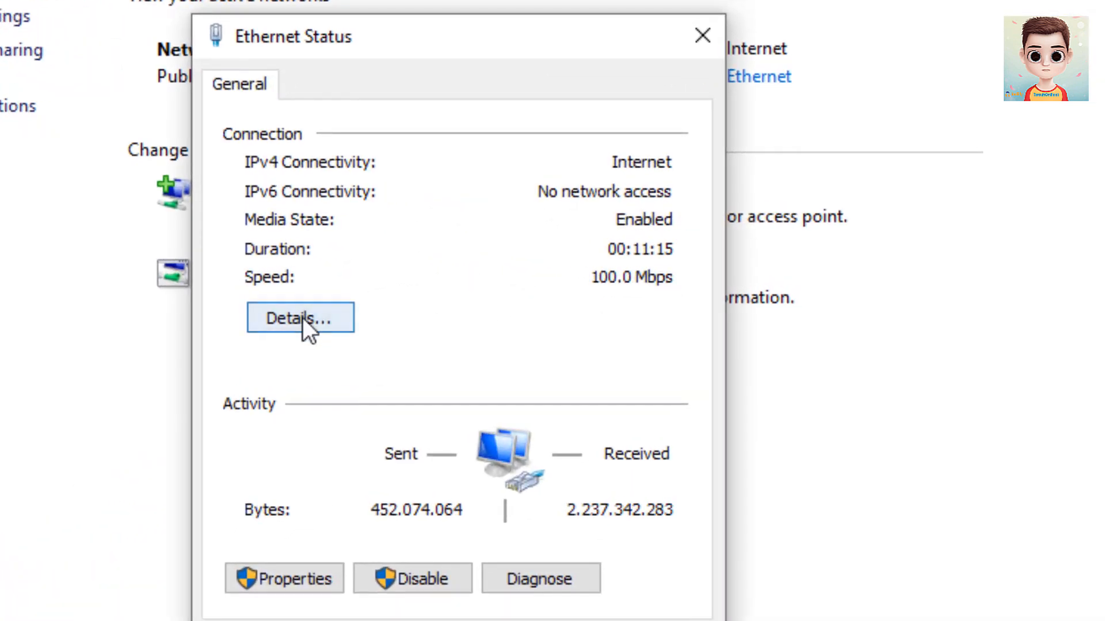
click(302, 317)
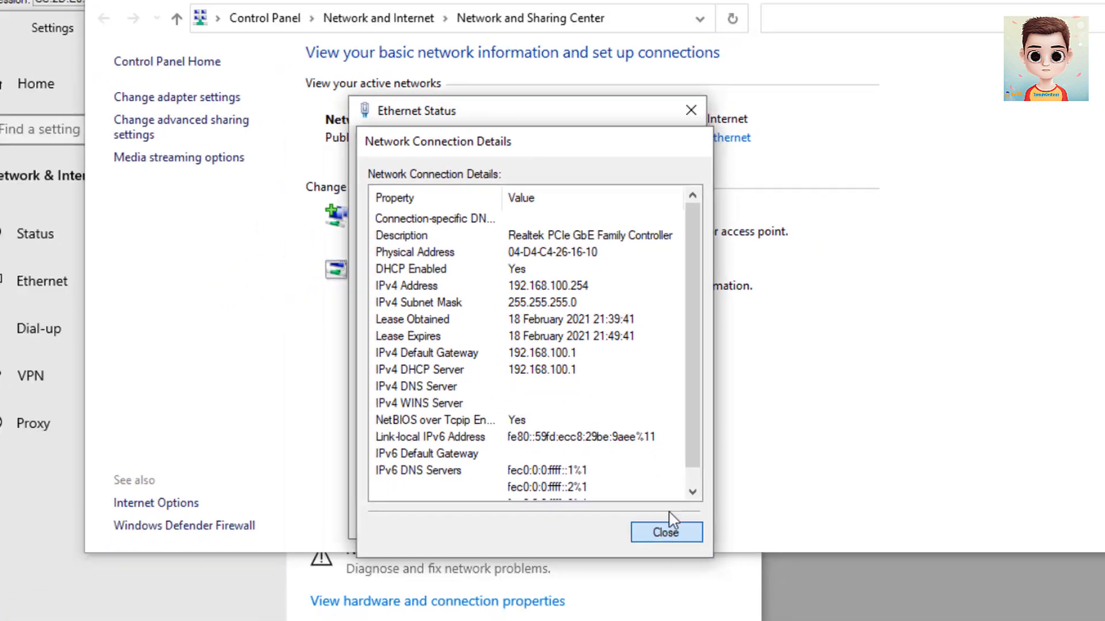
click(663, 620)
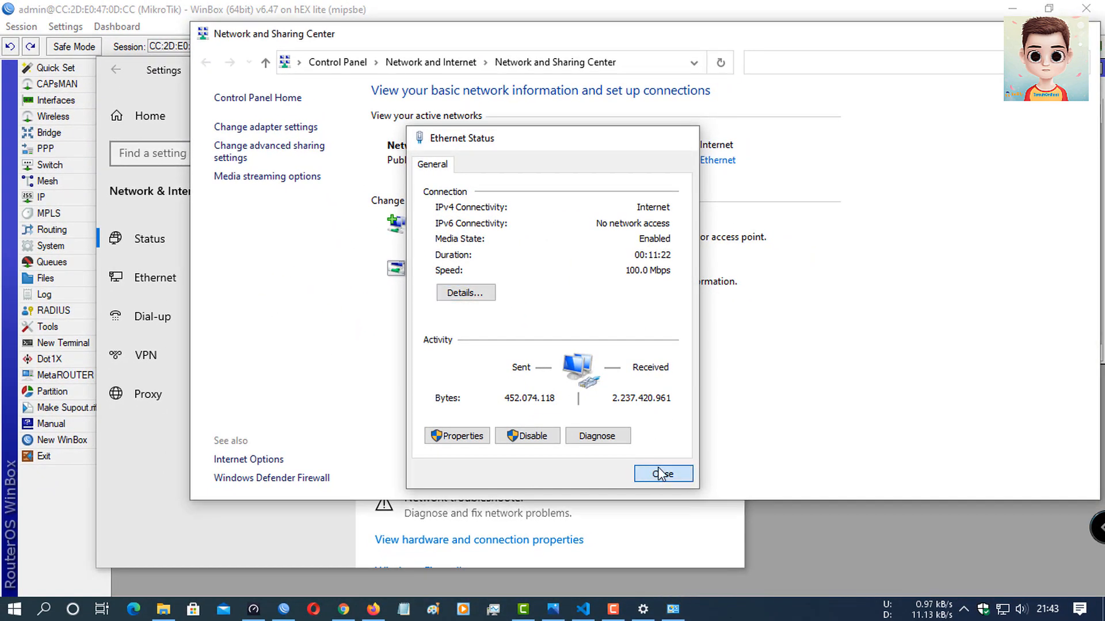
click(661, 473)
click(1085, 33)
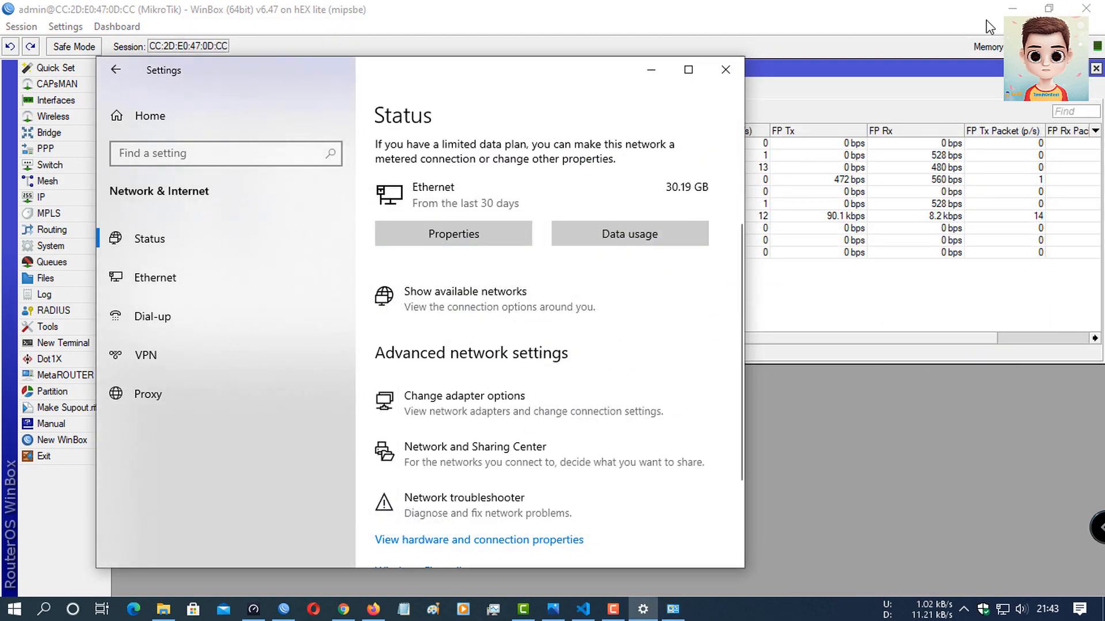
click(651, 69)
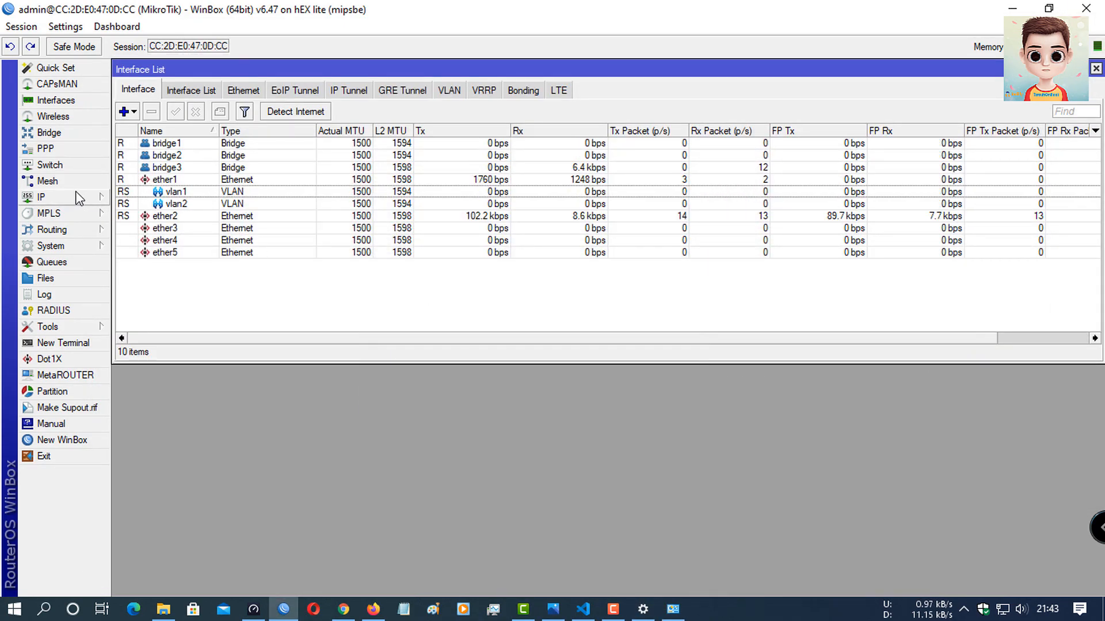
Step: Open the router's IP address list to check the addresses of bridge1, bridge2 and bridge3, and close it
click(42, 196)
click(138, 229)
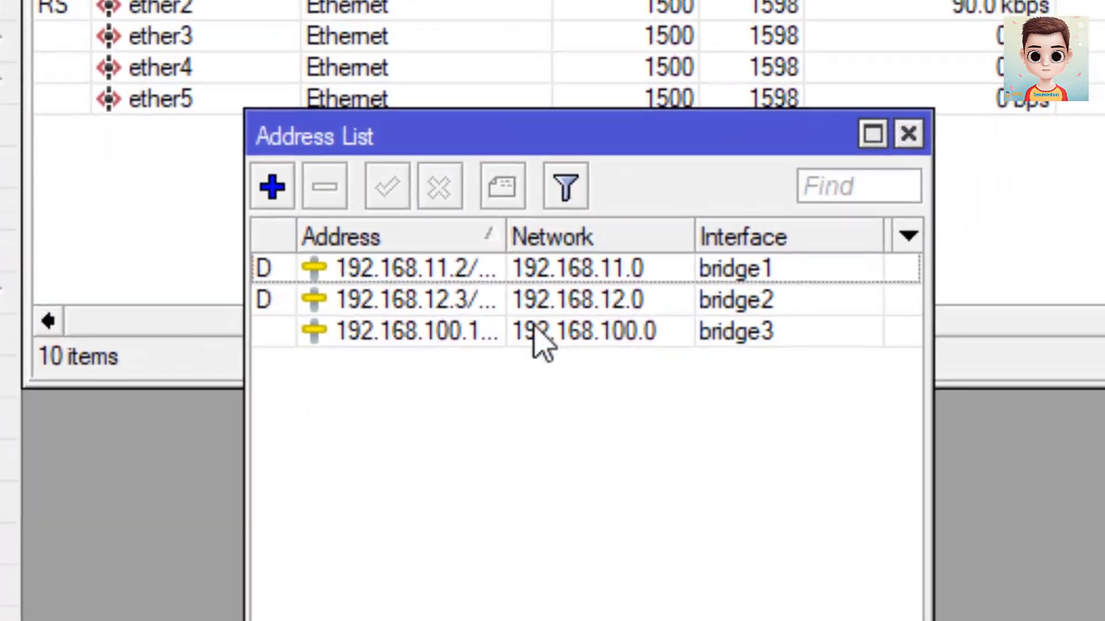
drag(350, 288, 358, 287)
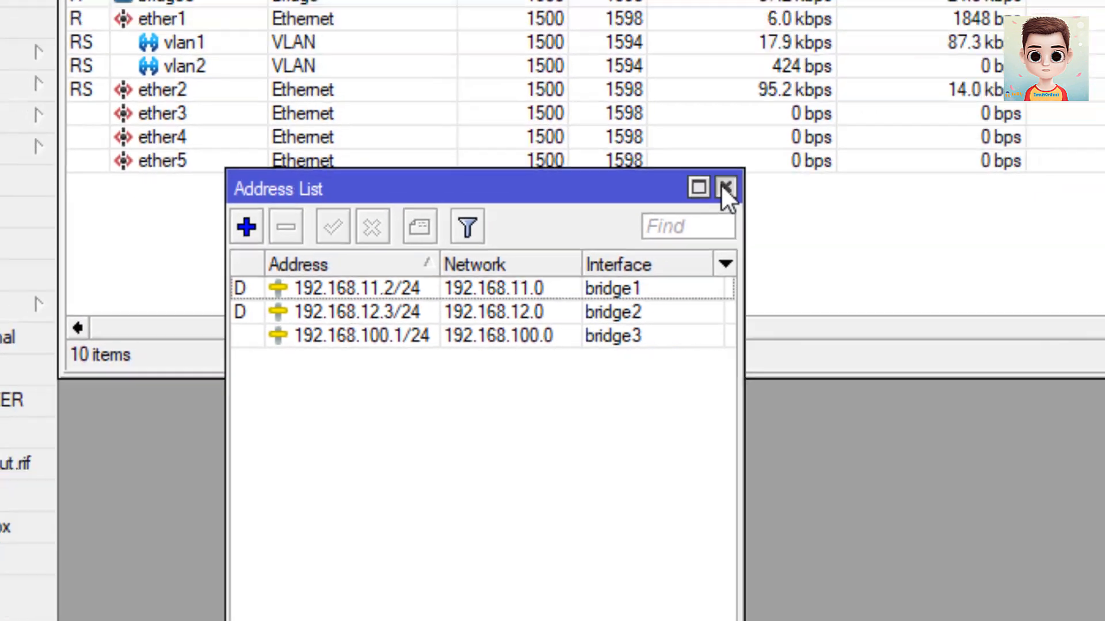
click(724, 187)
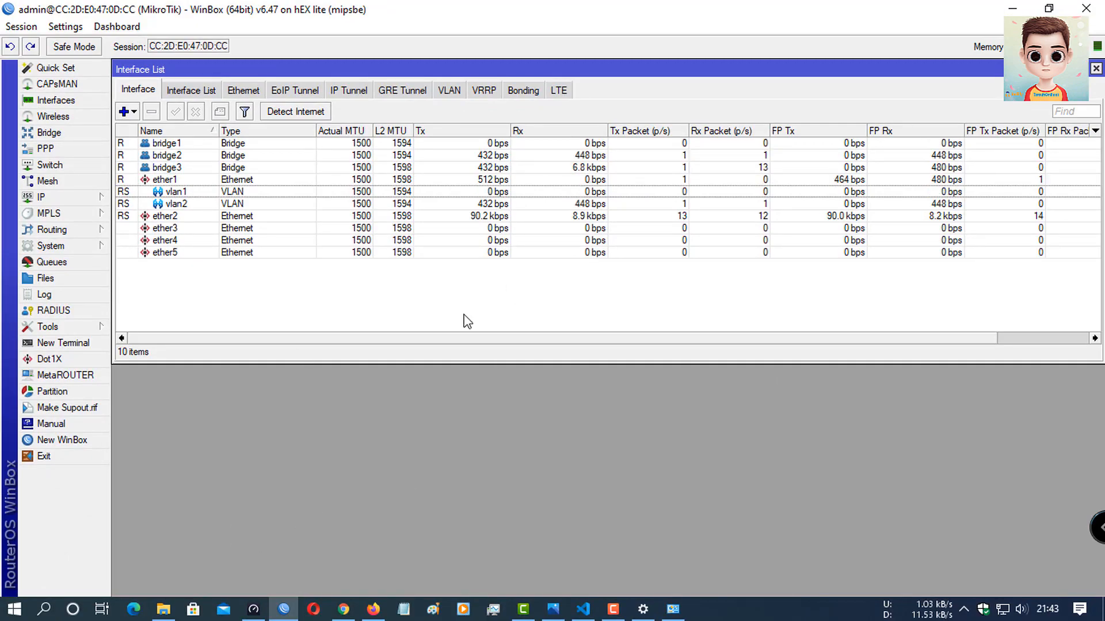
Step: Switch to the Speedtest app and try to run an internet speed test, dismissing the error and retrying
click(253, 609)
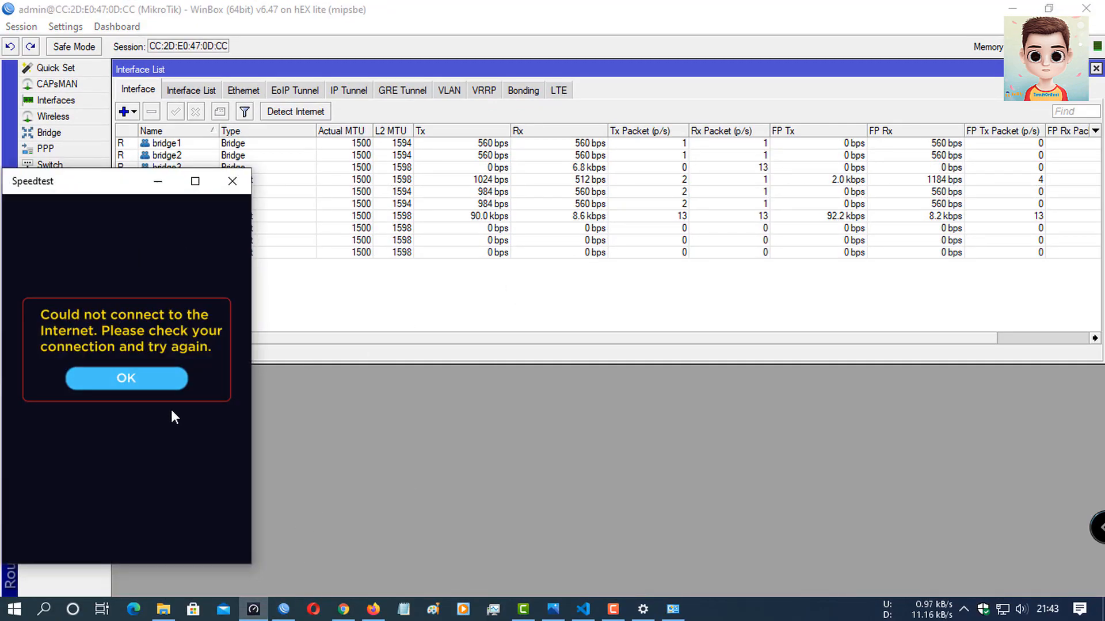
click(150, 382)
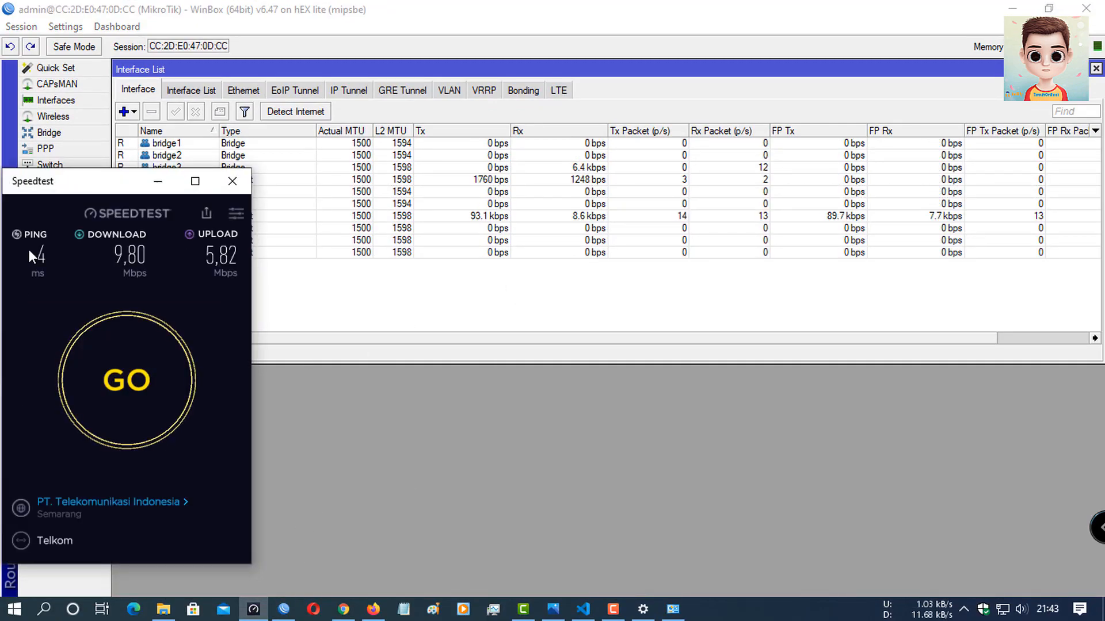
click(125, 384)
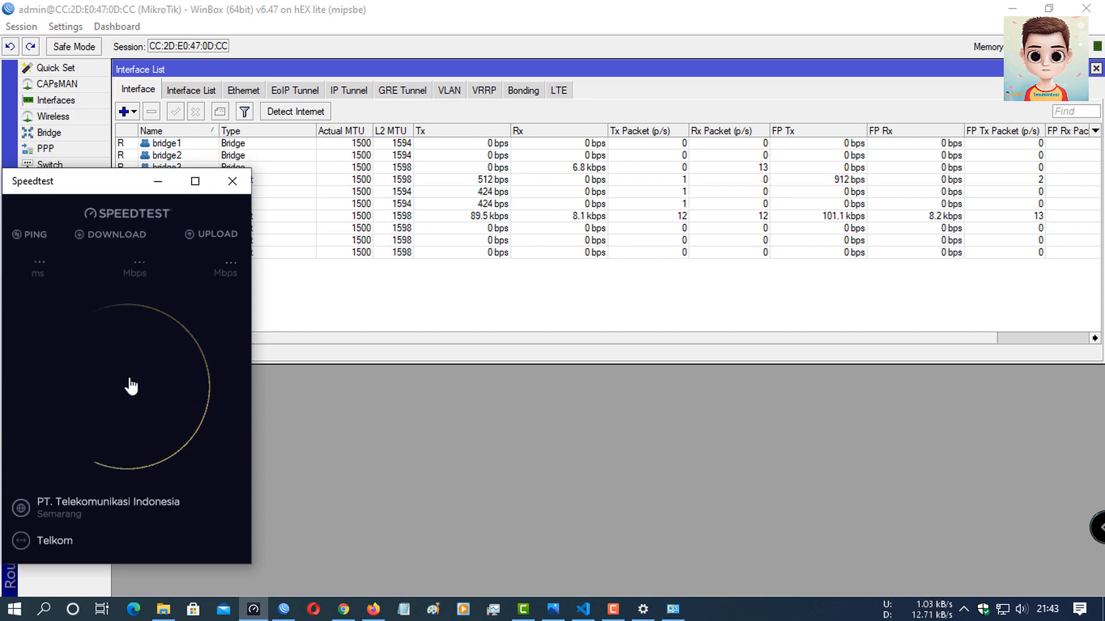
click(136, 381)
click(136, 381)
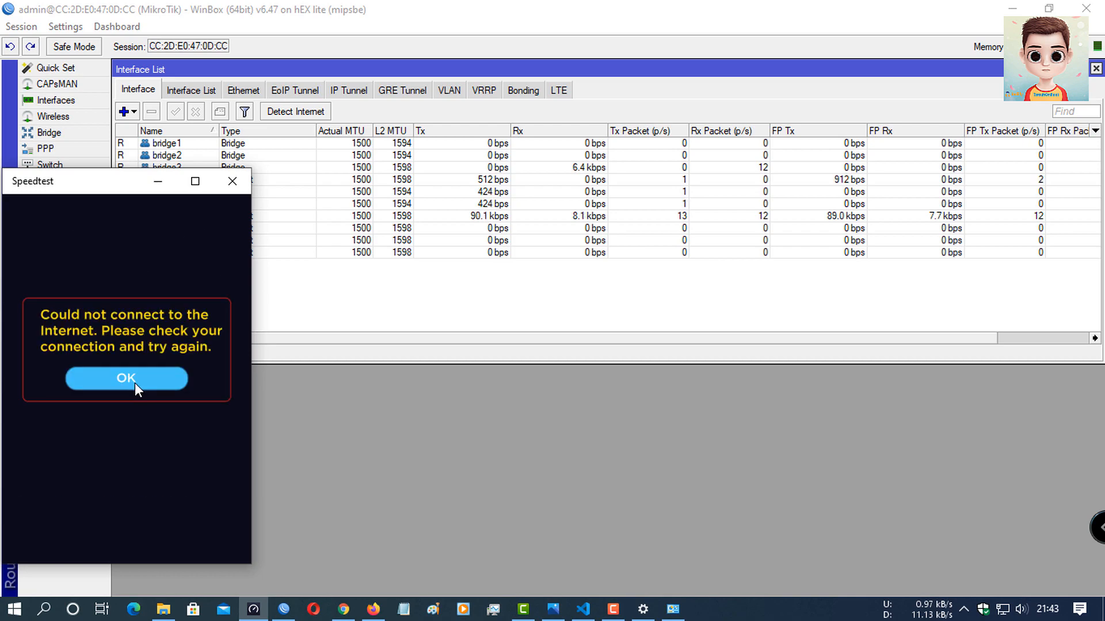
click(134, 382)
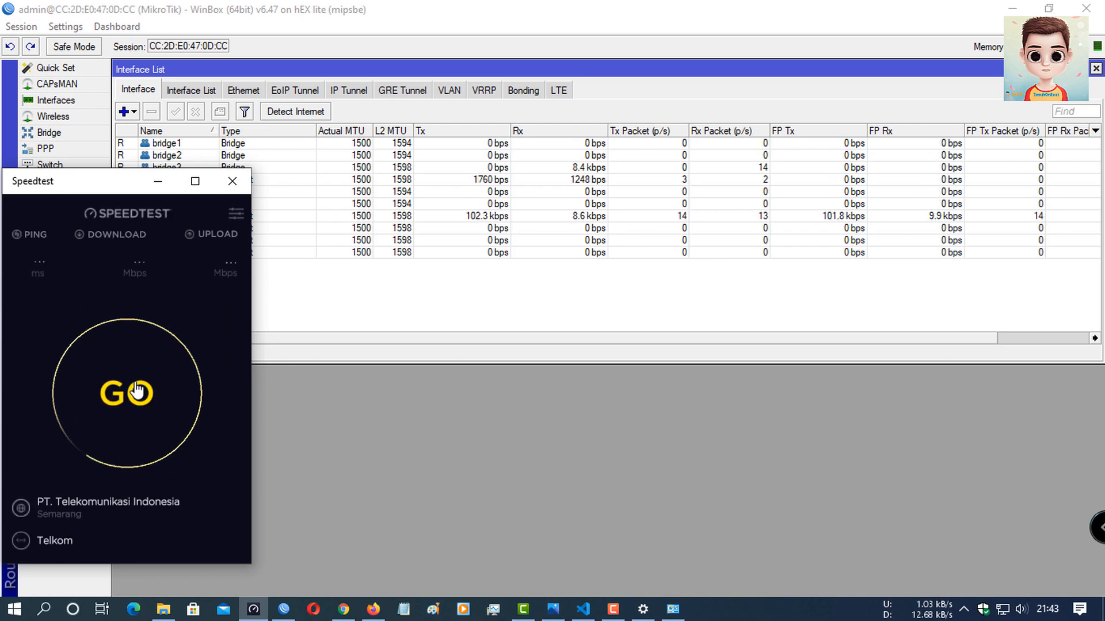
click(134, 382)
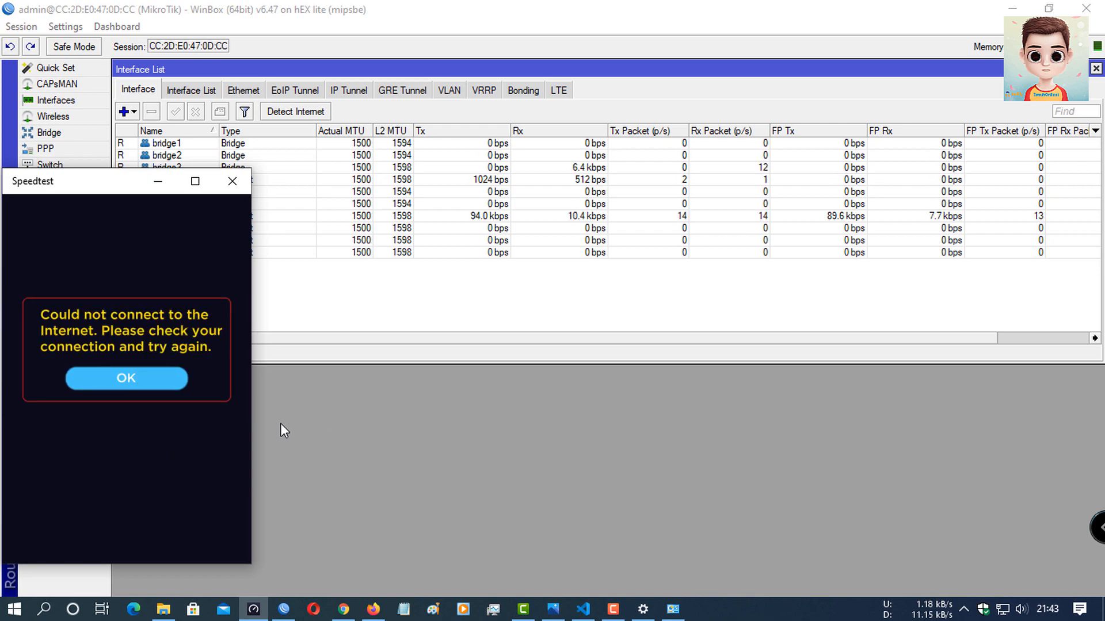
click(150, 381)
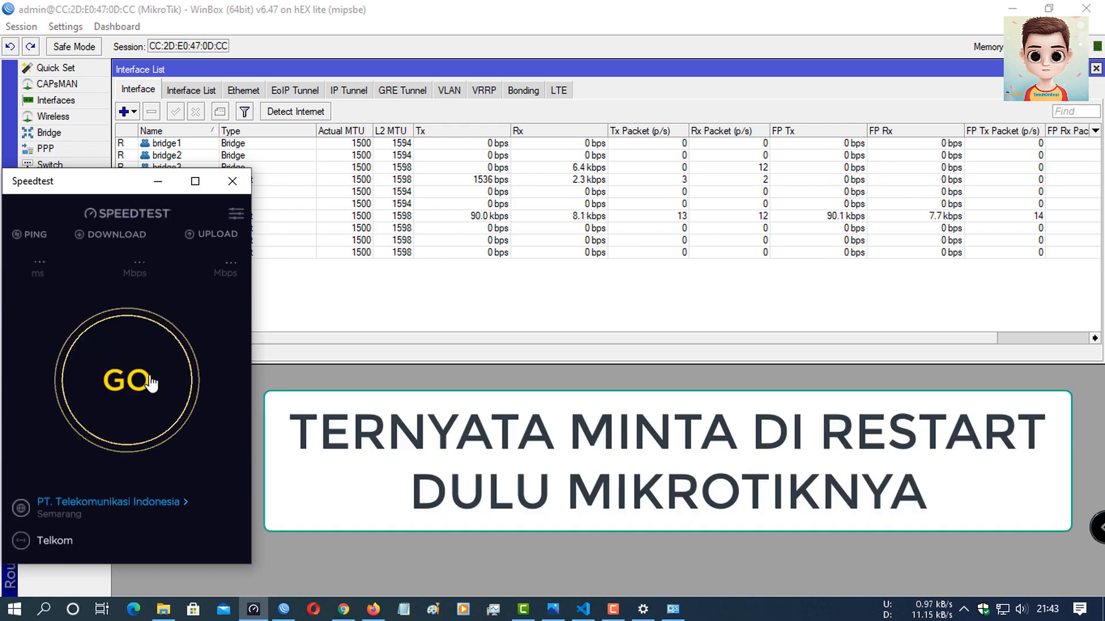
click(150, 384)
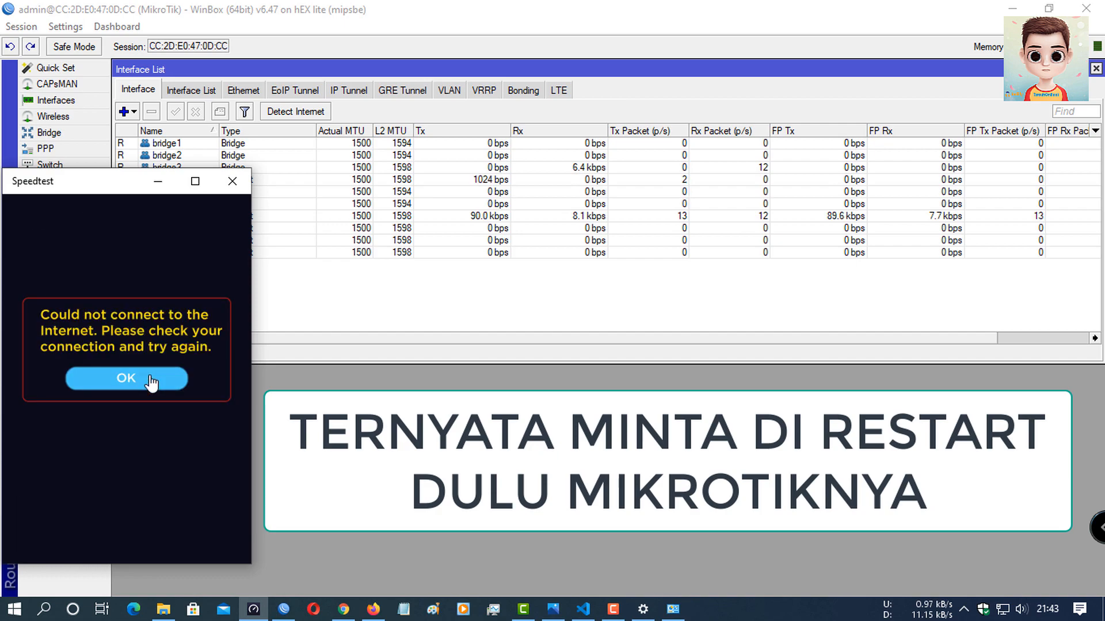
Step: Switch back to WinBox, open the firewall's mangle rules, and inspect the general settings of prerouting rule 5
click(352, 296)
click(41, 197)
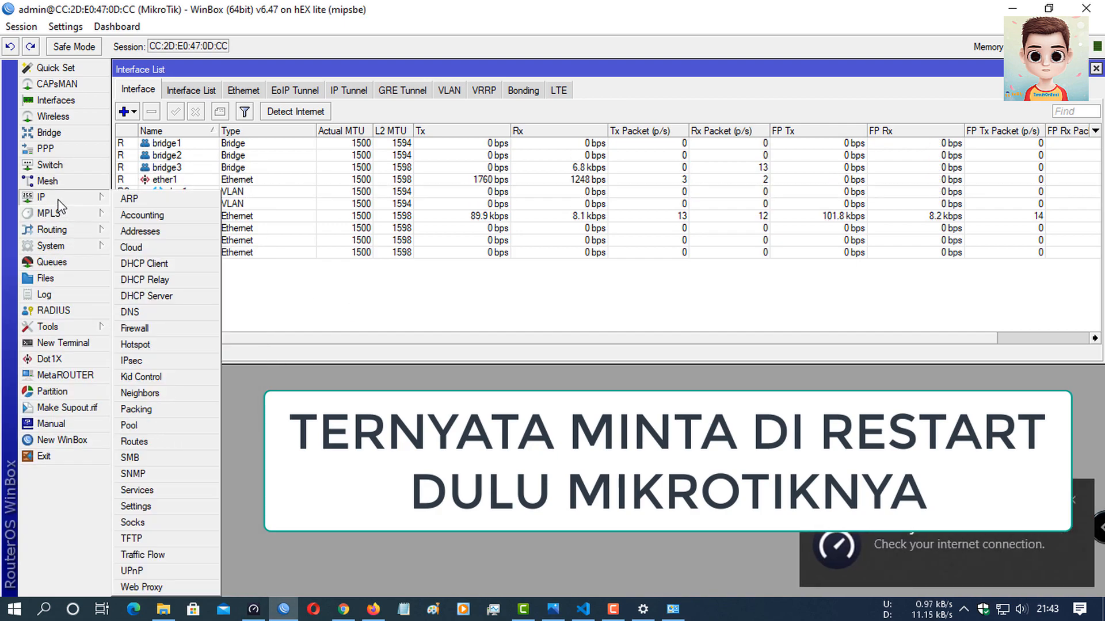
click(135, 328)
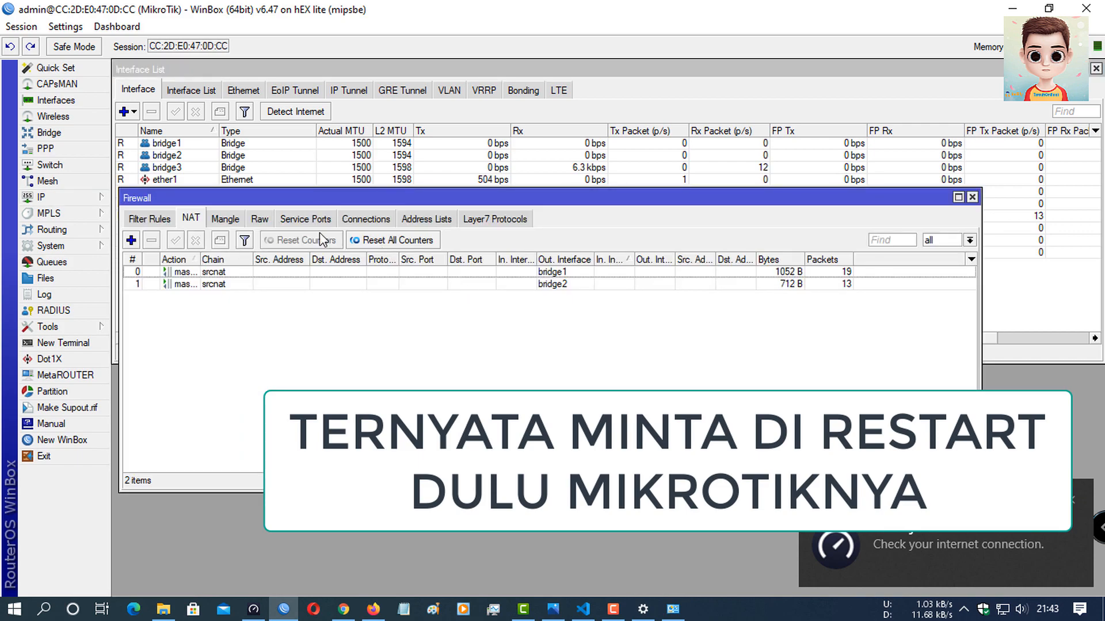
click(225, 218)
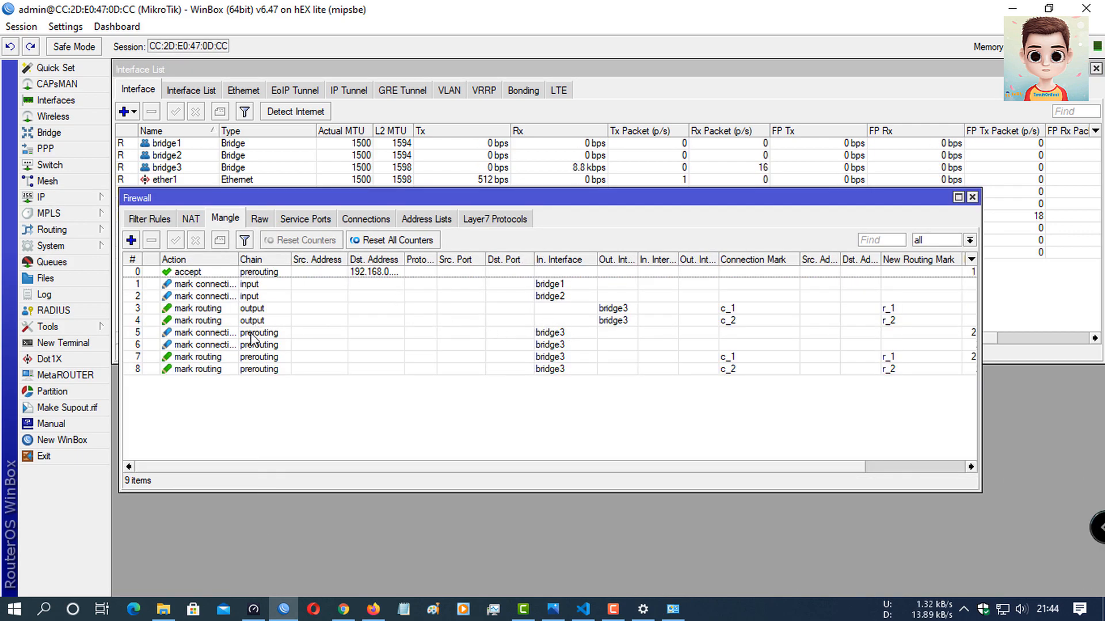
double_click(252, 333)
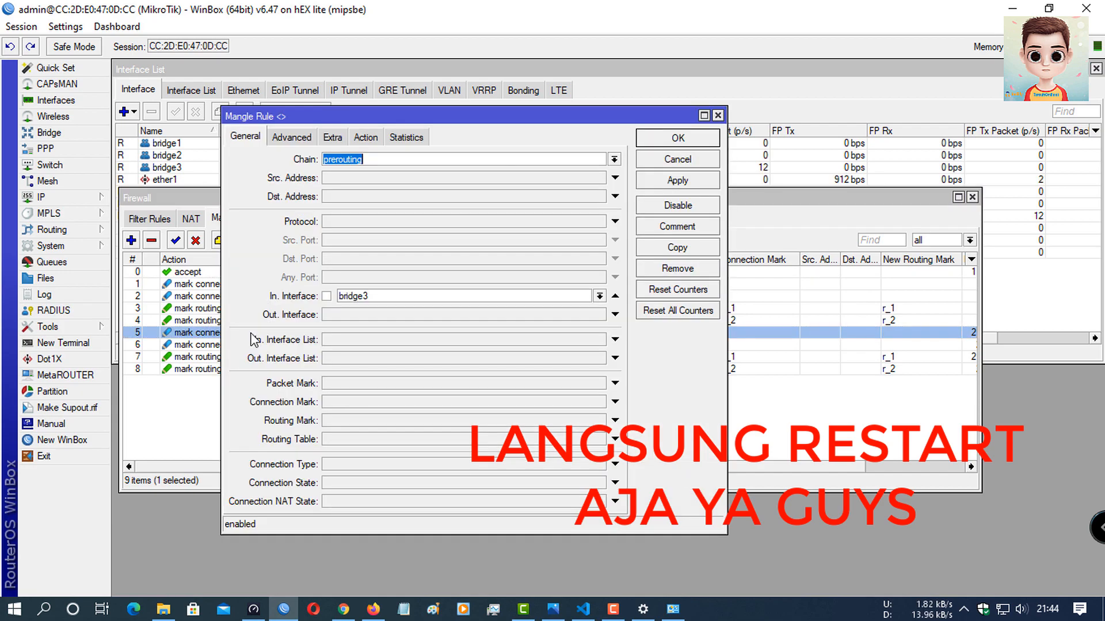
click(718, 116)
Step: Inspect the action settings of prerouting mangle rule 6, and close the rule and firewall windows
double_click(415, 344)
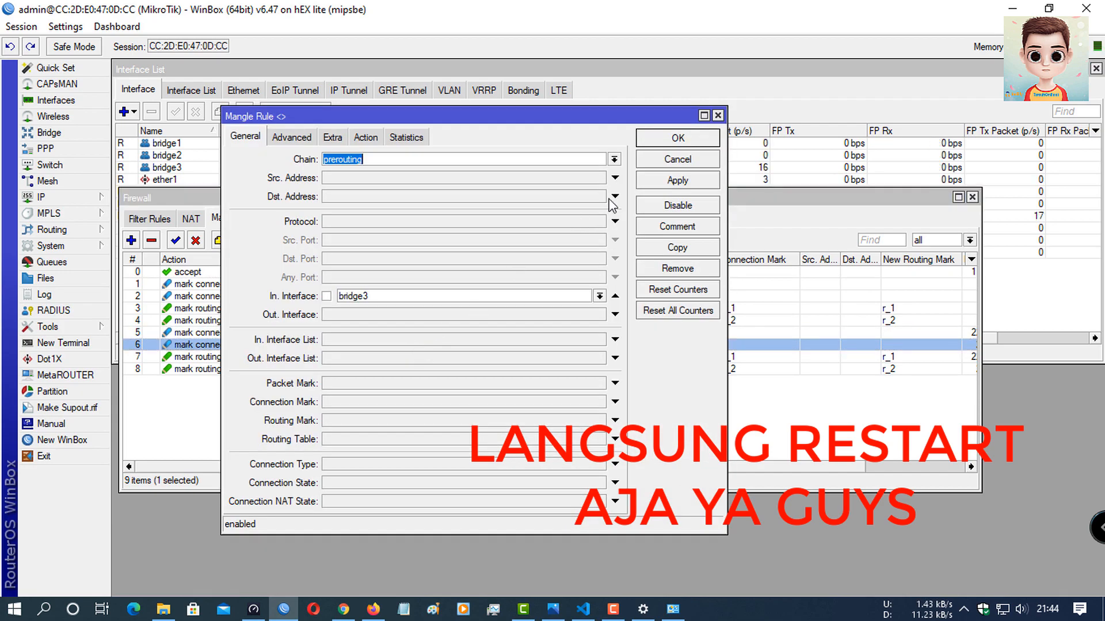
click(374, 140)
click(718, 117)
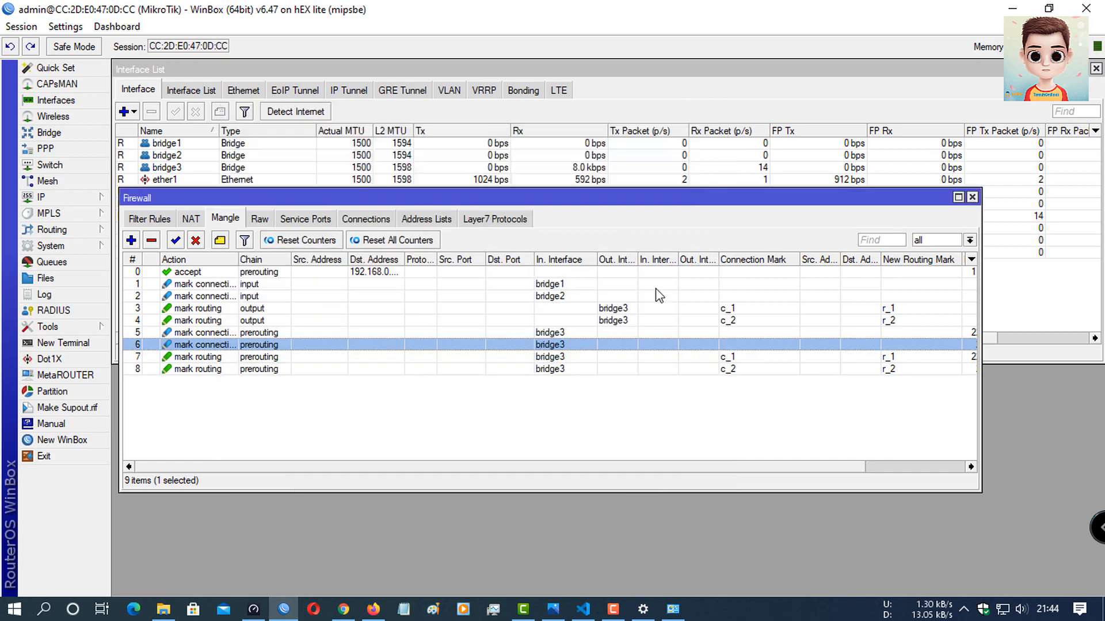
click(574, 455)
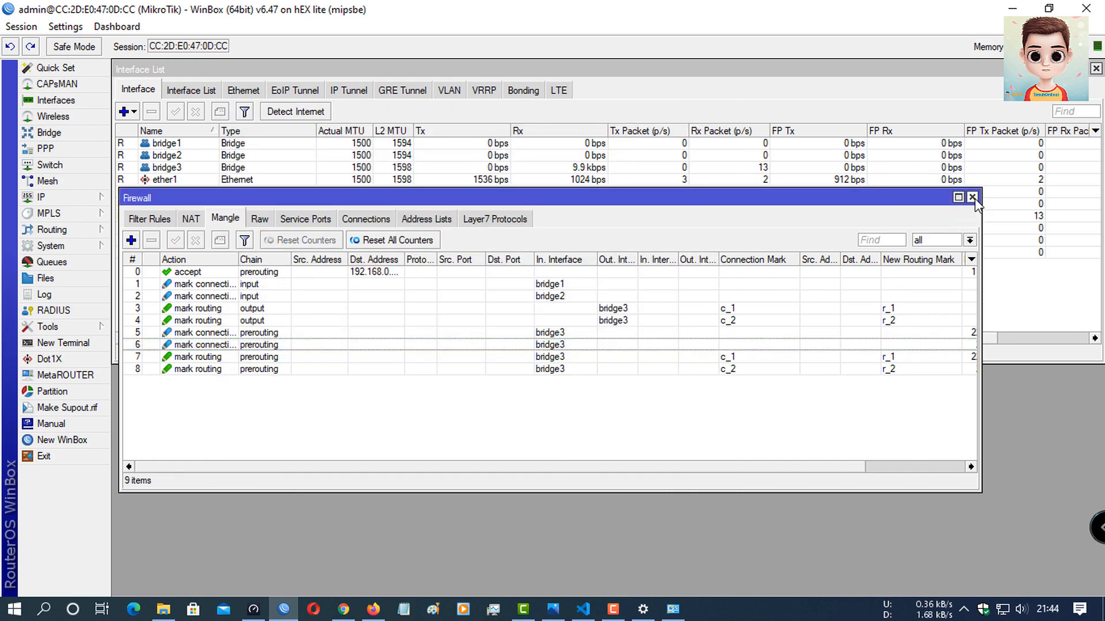
drag(981, 308, 1016, 253)
click(1007, 197)
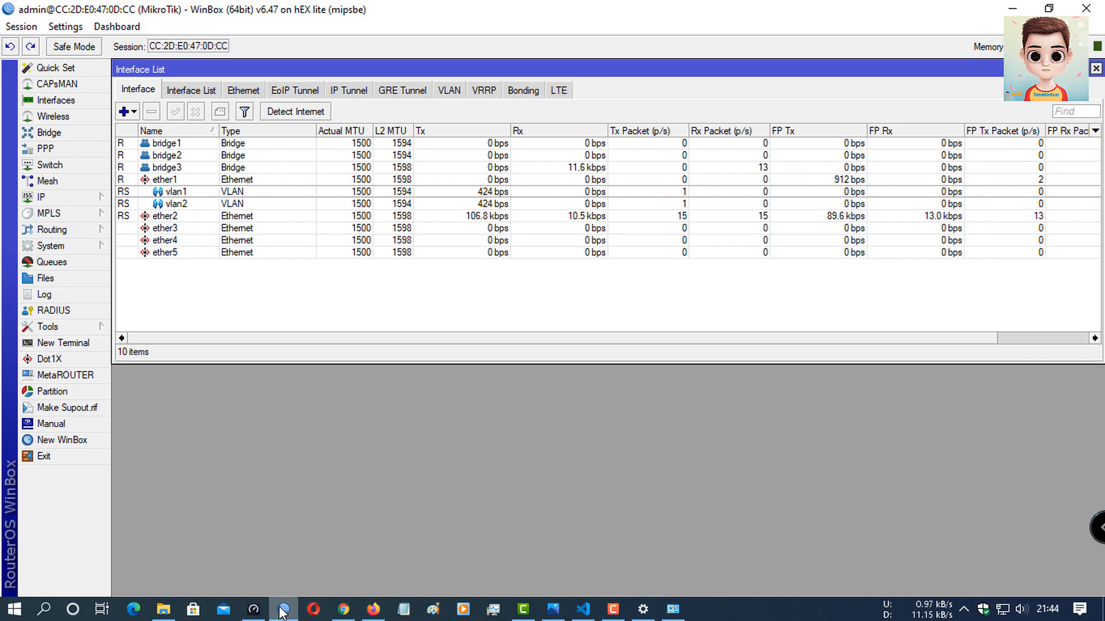
Step: Switch to Firefox, reload the speedtest.cbn.id page, and retry loading it to check the internet connection
mouse_move(253, 608)
click(280, 492)
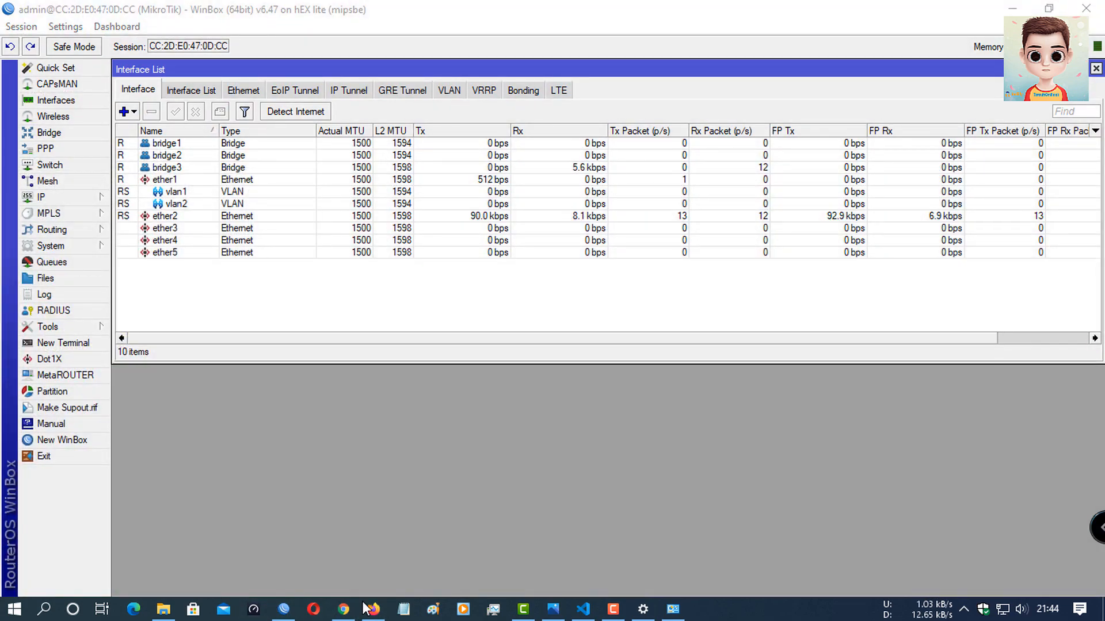
click(373, 609)
click(300, 10)
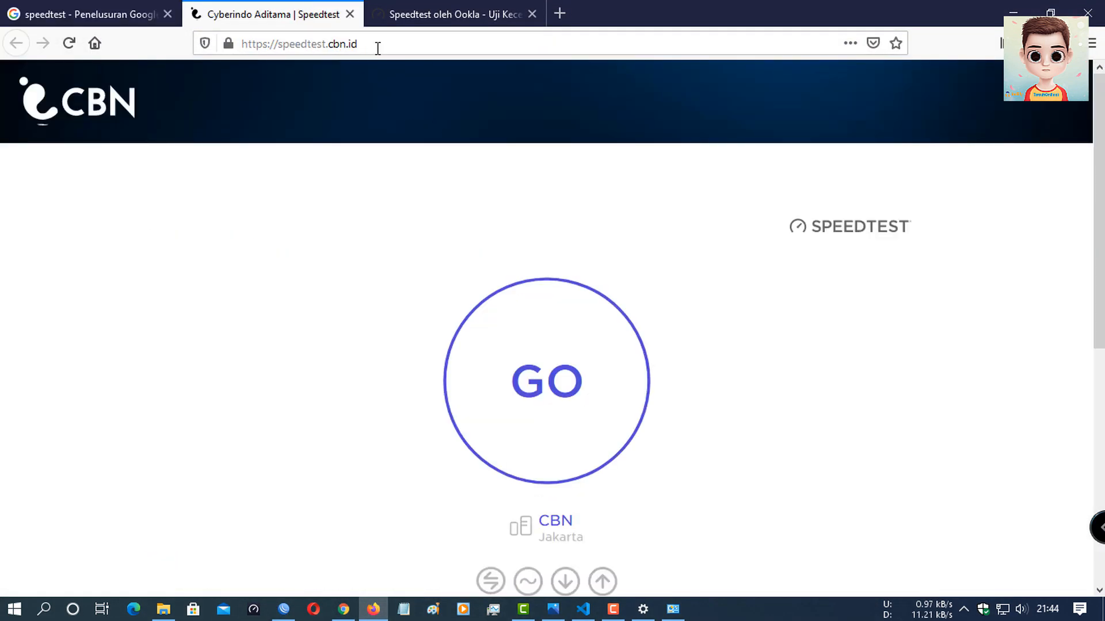
click(73, 48)
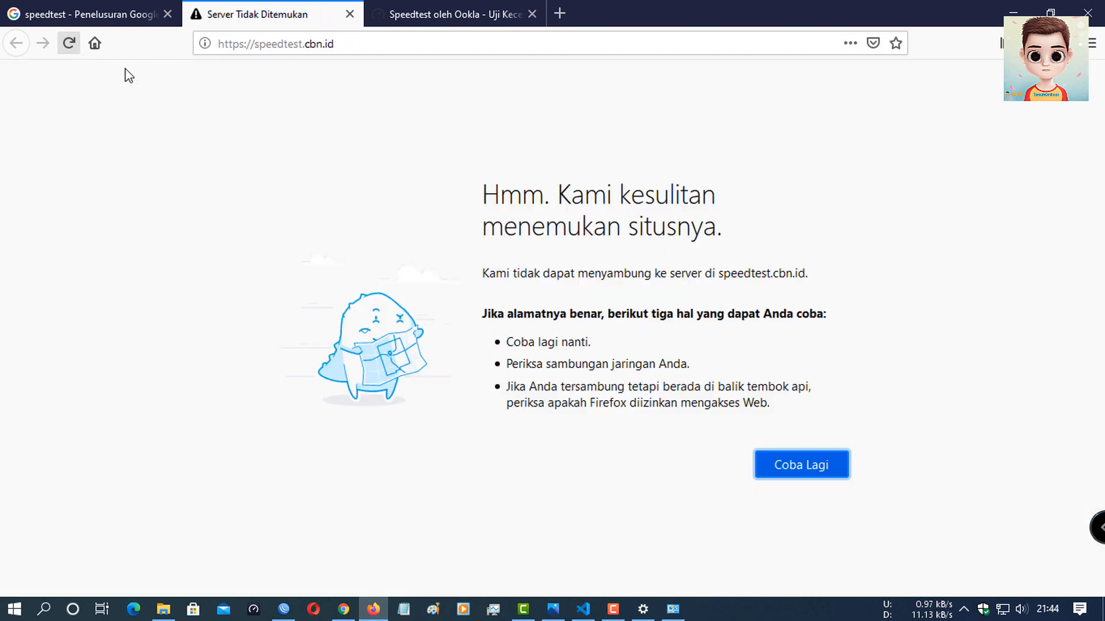
click(817, 465)
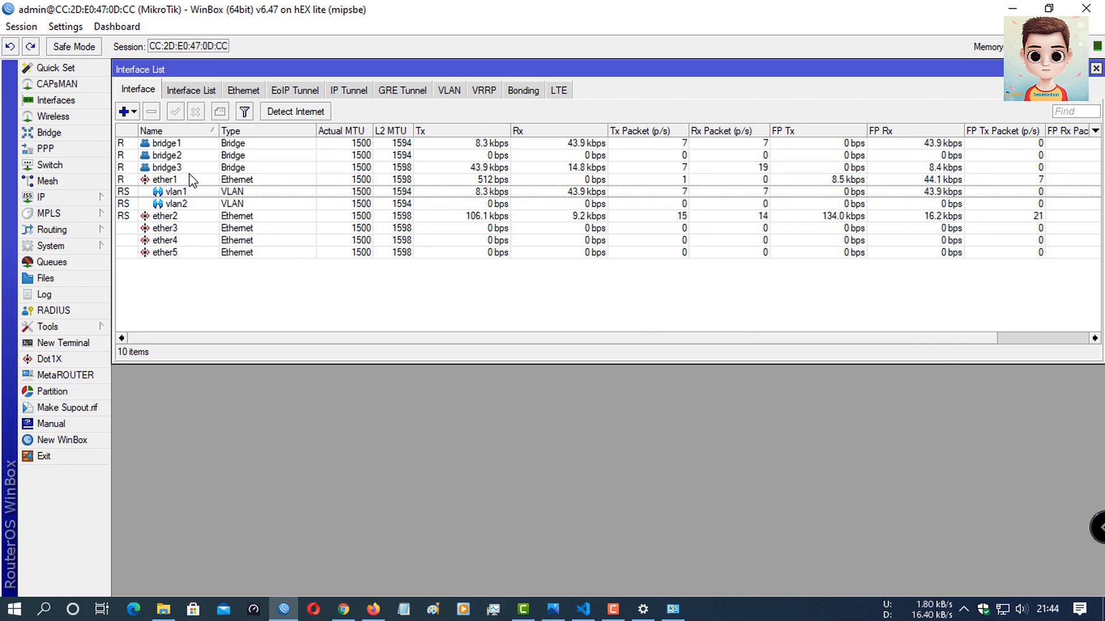
Step: In WinBox, inspect the action, extra, advanced and general settings of prerouting mangle rule 6 in the firewall, and close the rule and firewall windows
click(41, 197)
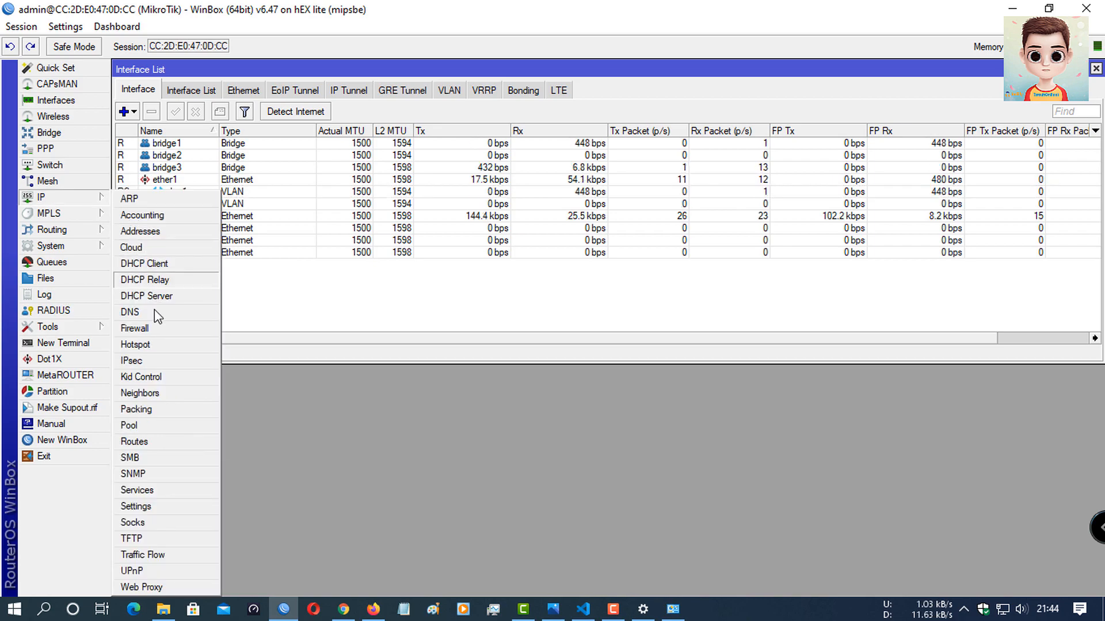
click(154, 329)
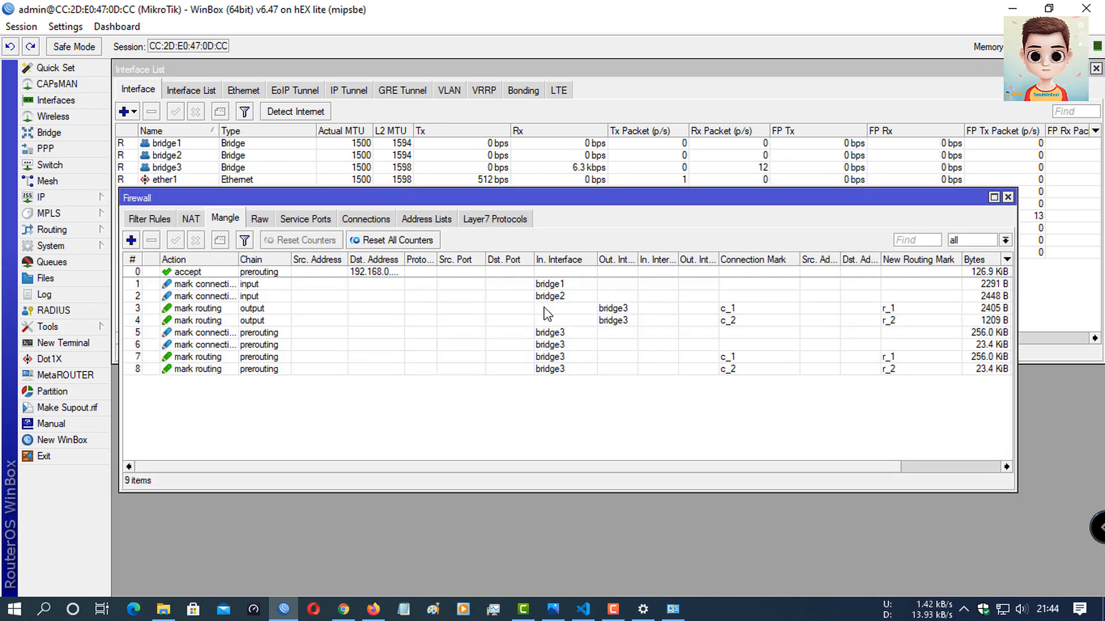
double_click(549, 345)
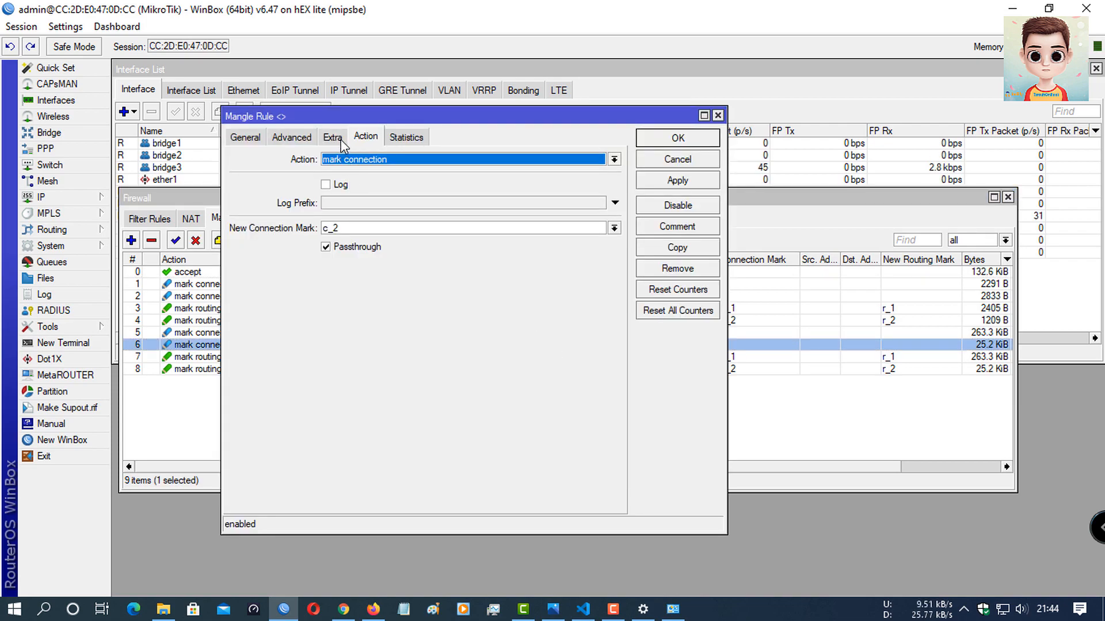
click(332, 138)
click(291, 138)
click(252, 138)
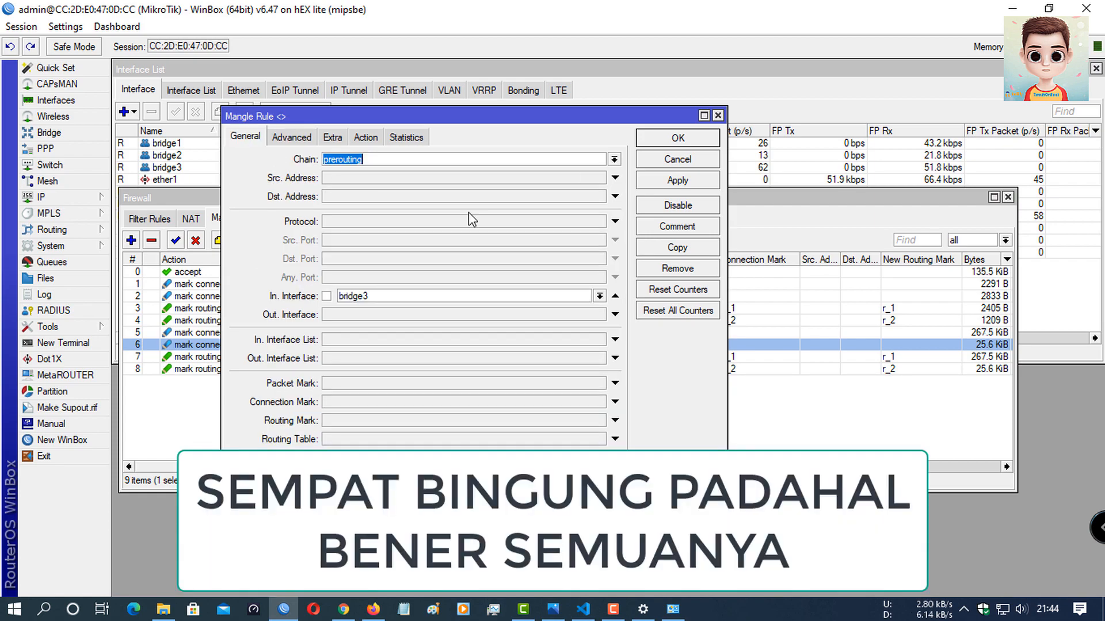
click(718, 116)
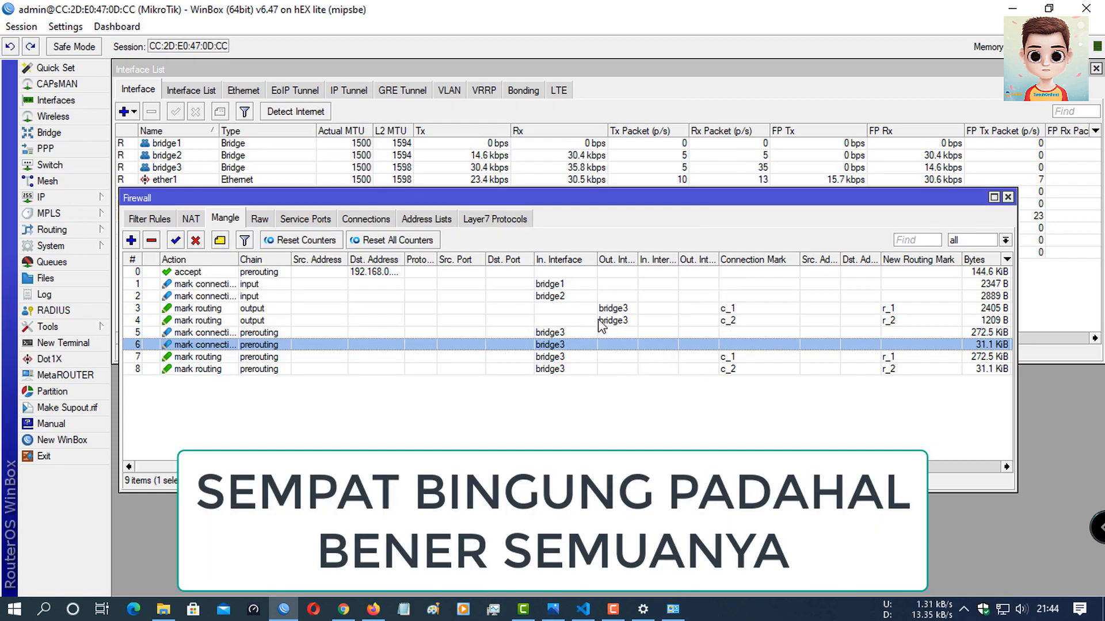
click(589, 358)
click(606, 395)
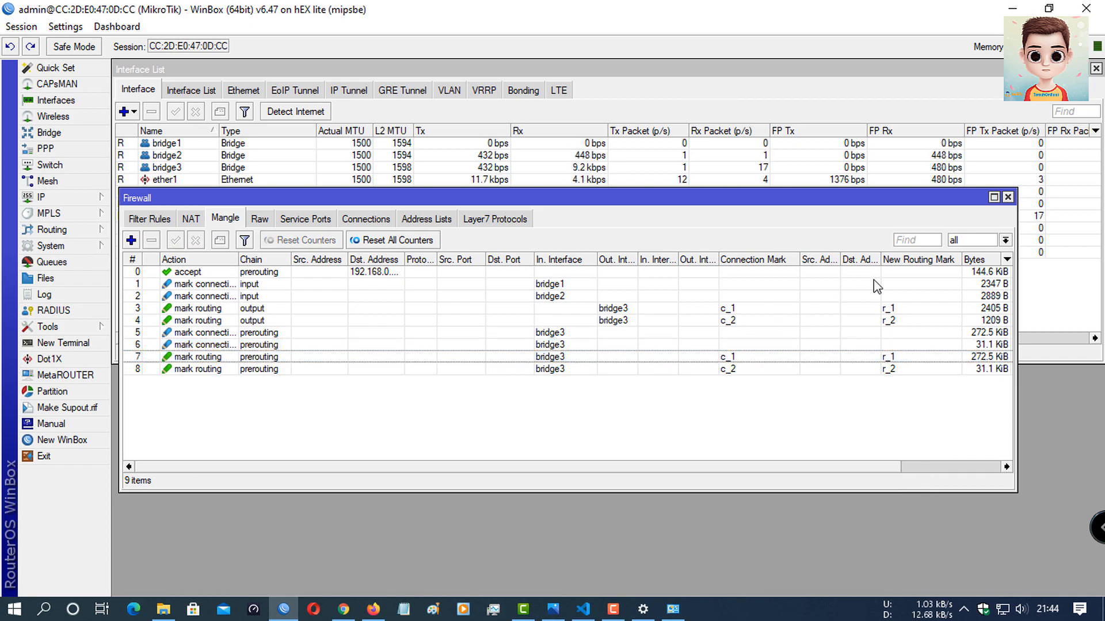
click(1008, 197)
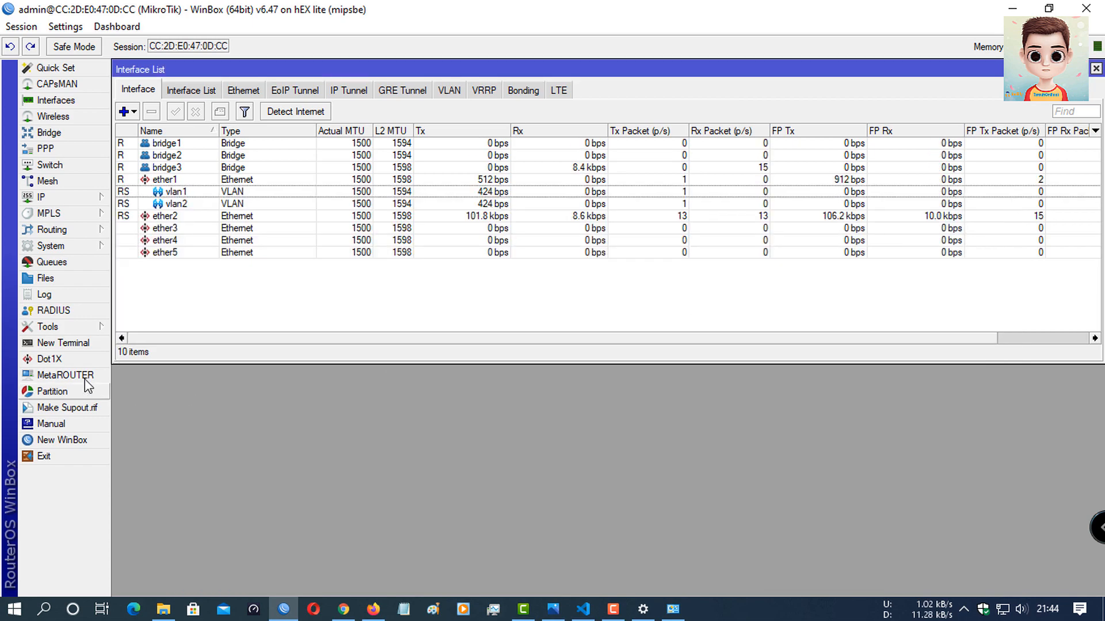
Step: Reboot the router and reconnect to it from the discovered neighbors with the admin login
click(78, 245)
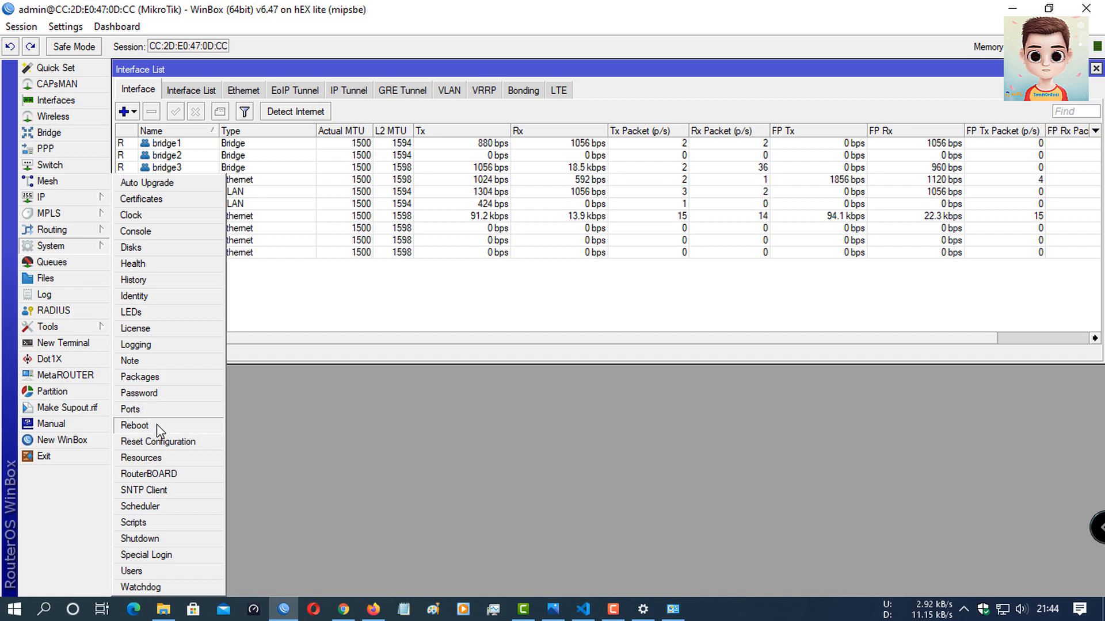
click(157, 426)
click(591, 323)
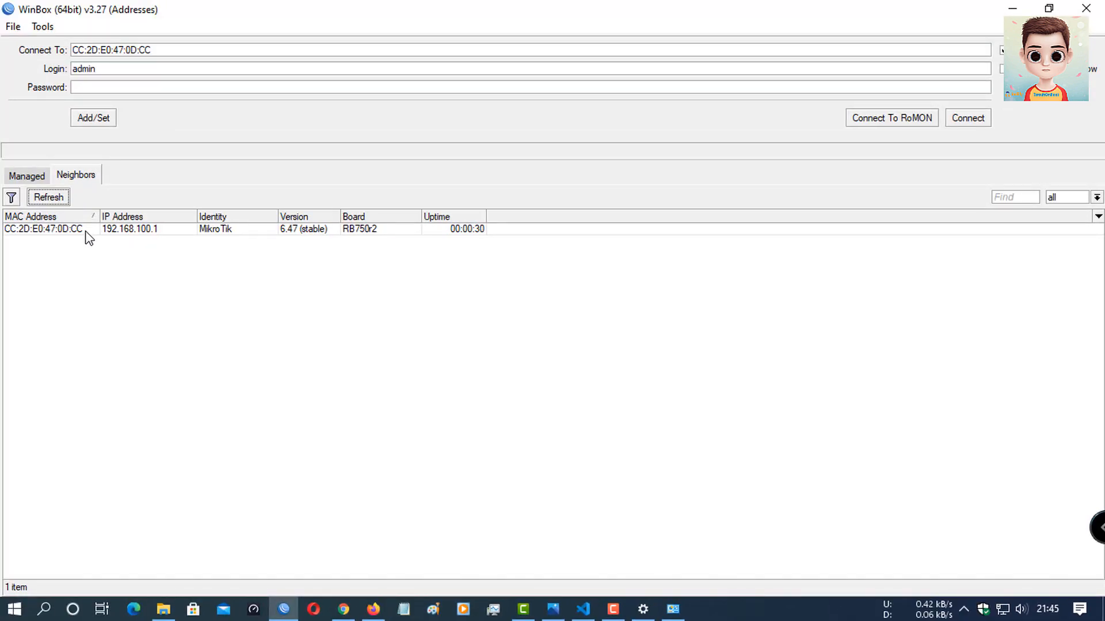
click(86, 232)
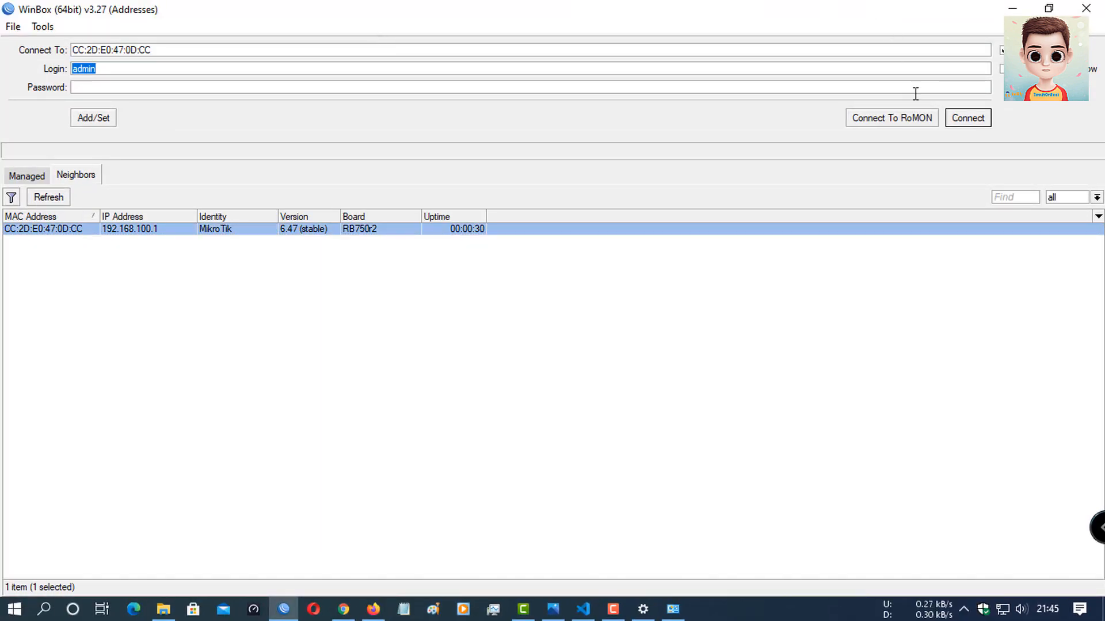
click(971, 119)
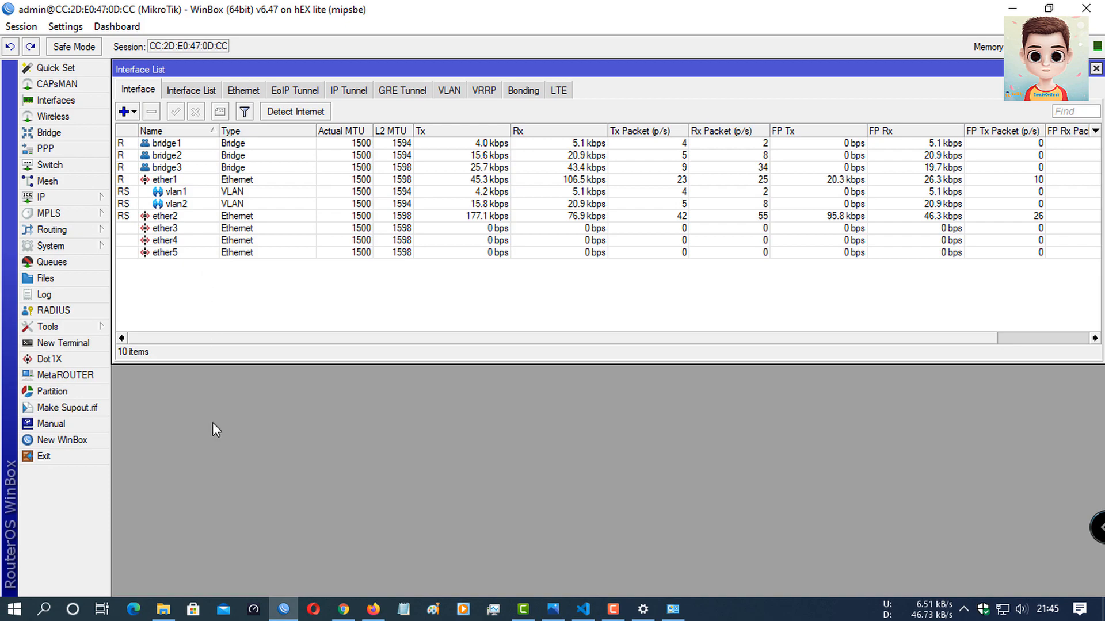
Step: Run an internet speed test in the Speedtest app, closing and reopening the app to restart the test, and return to WinBox
click(253, 610)
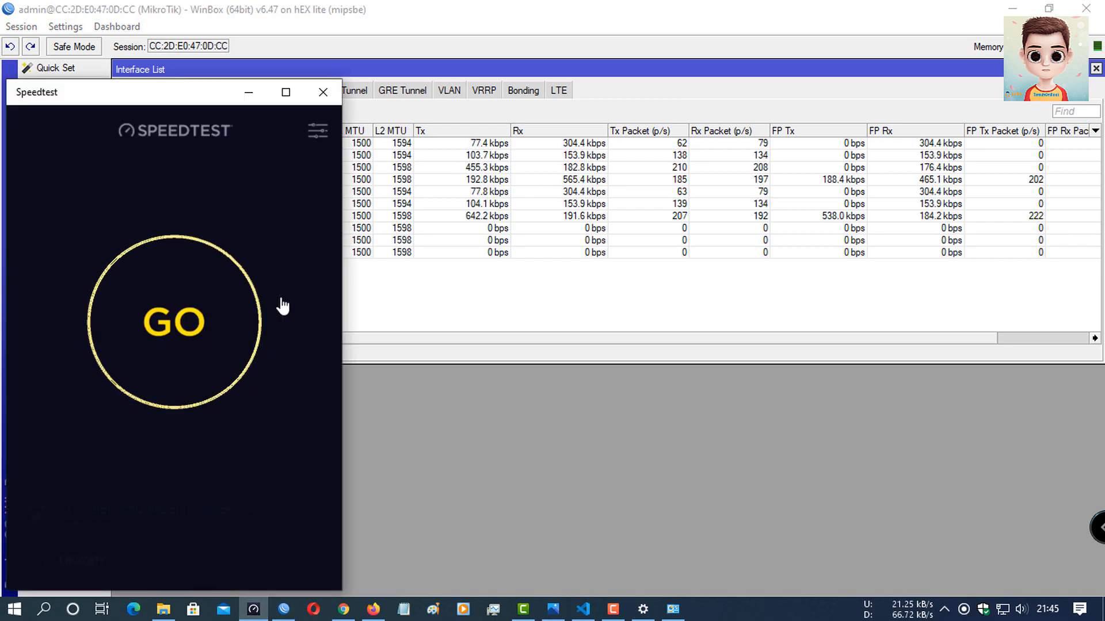
click(180, 326)
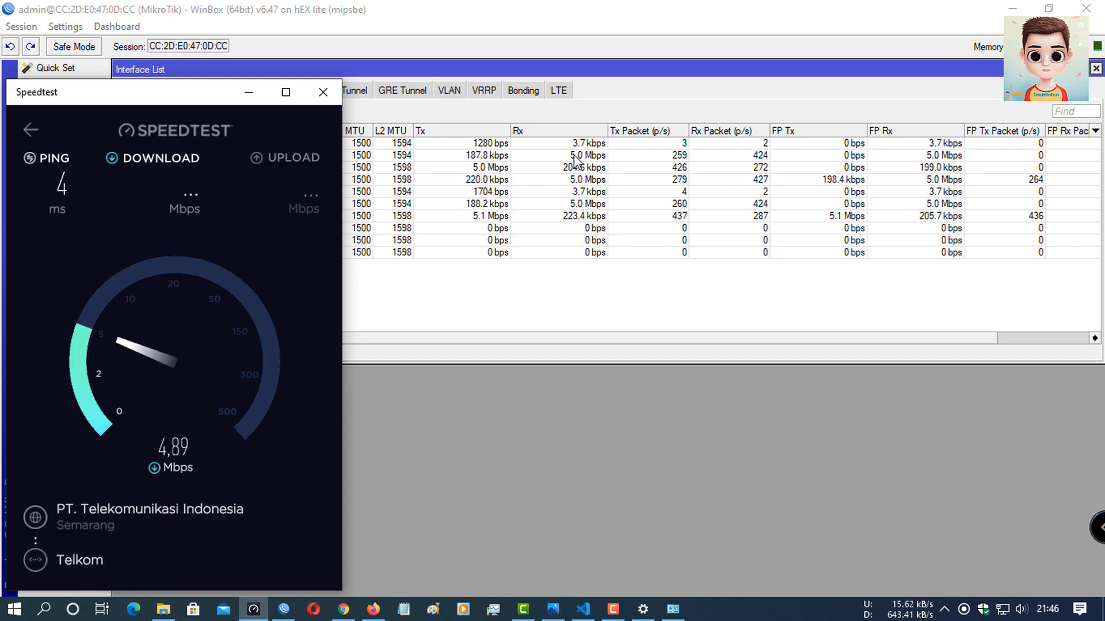
click(322, 94)
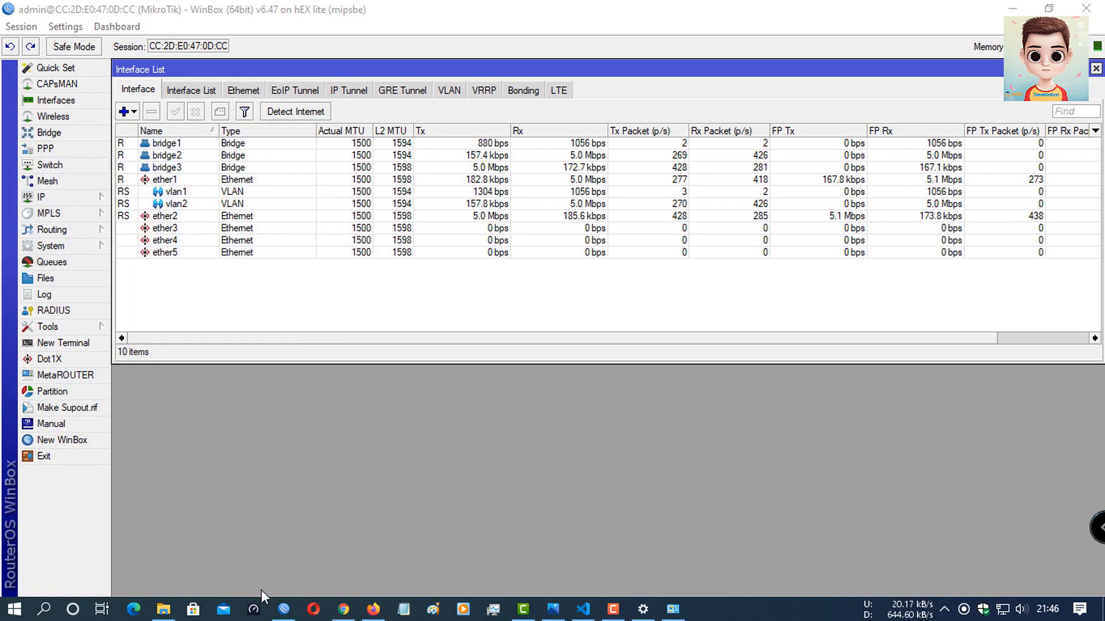
click(254, 610)
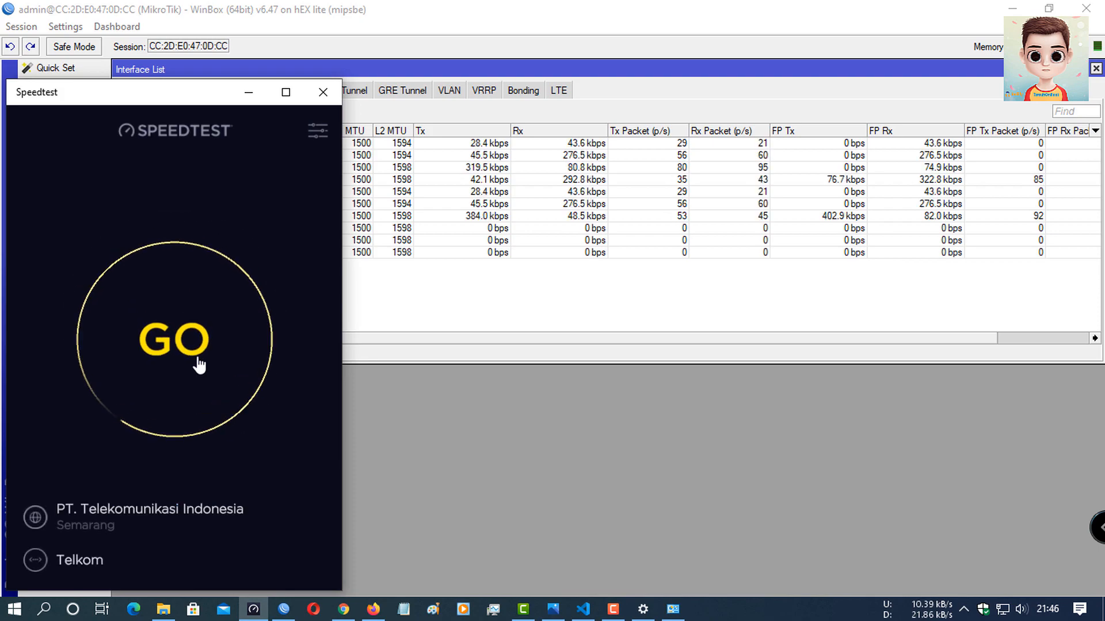
click(199, 365)
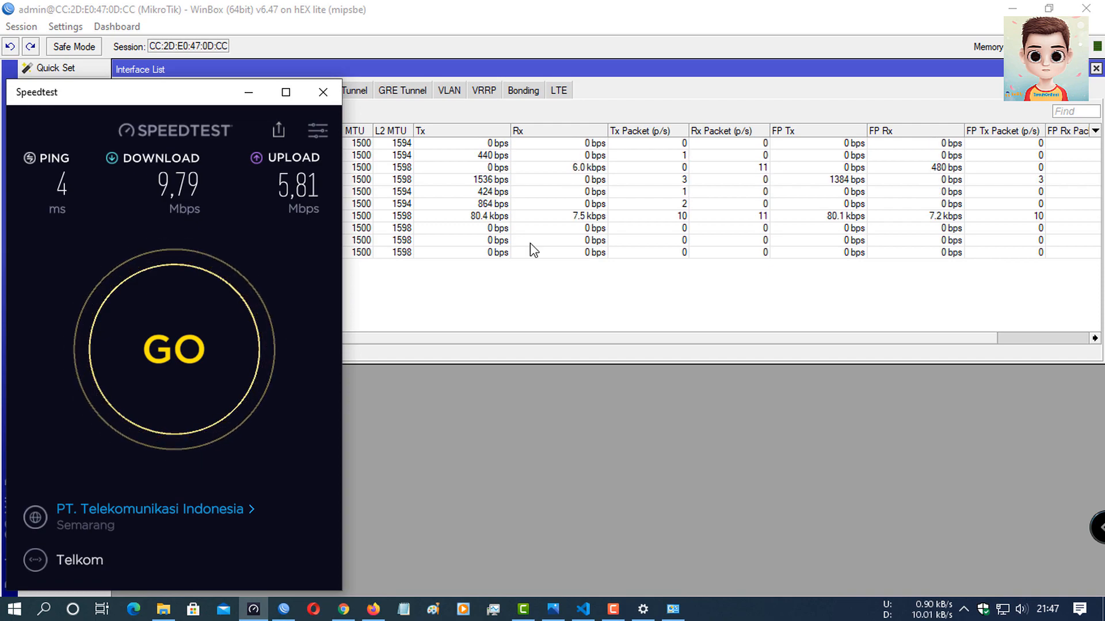
click(521, 283)
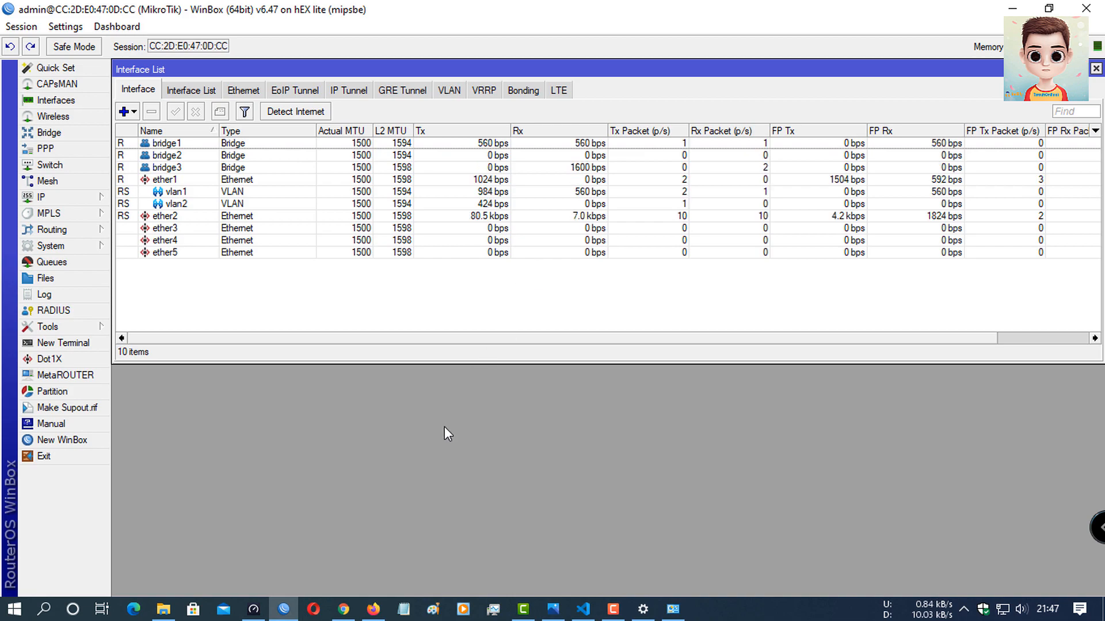
Step: Switch to Firefox, reload speedtest.cbn.id in a reduced window, run its speed test, review the results, and return to WinBox
click(374, 609)
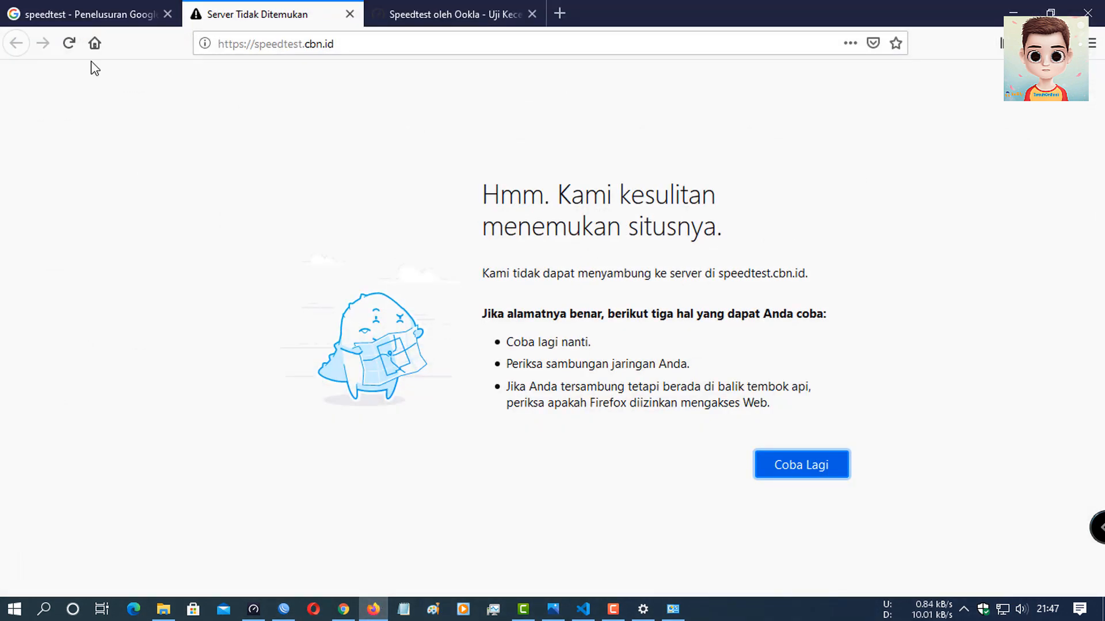
click(69, 43)
click(1049, 12)
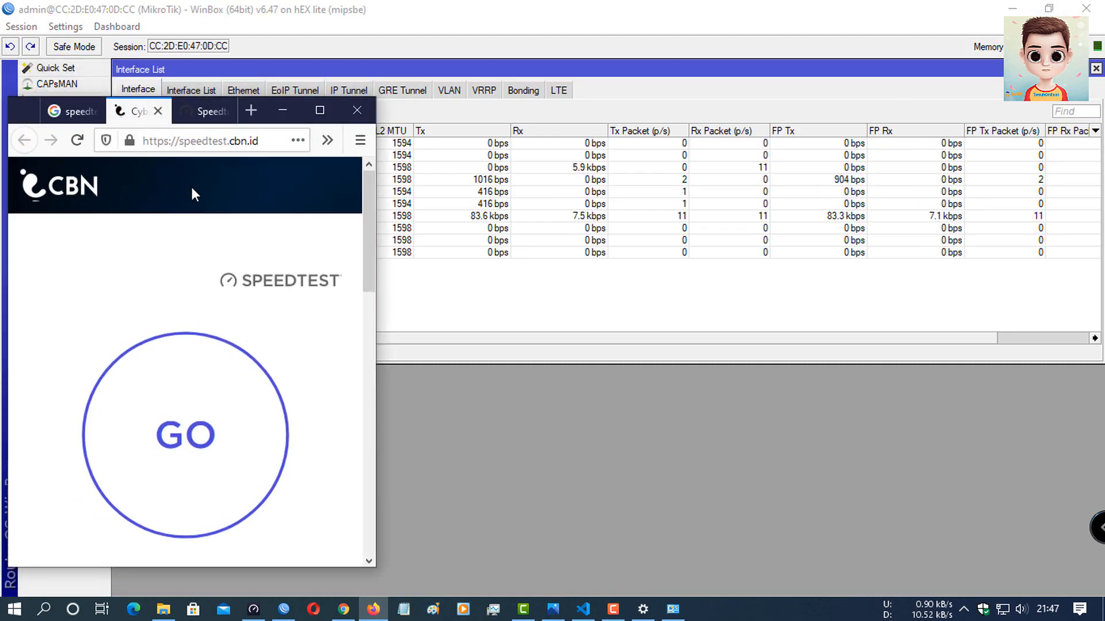
drag(368, 225, 367, 251)
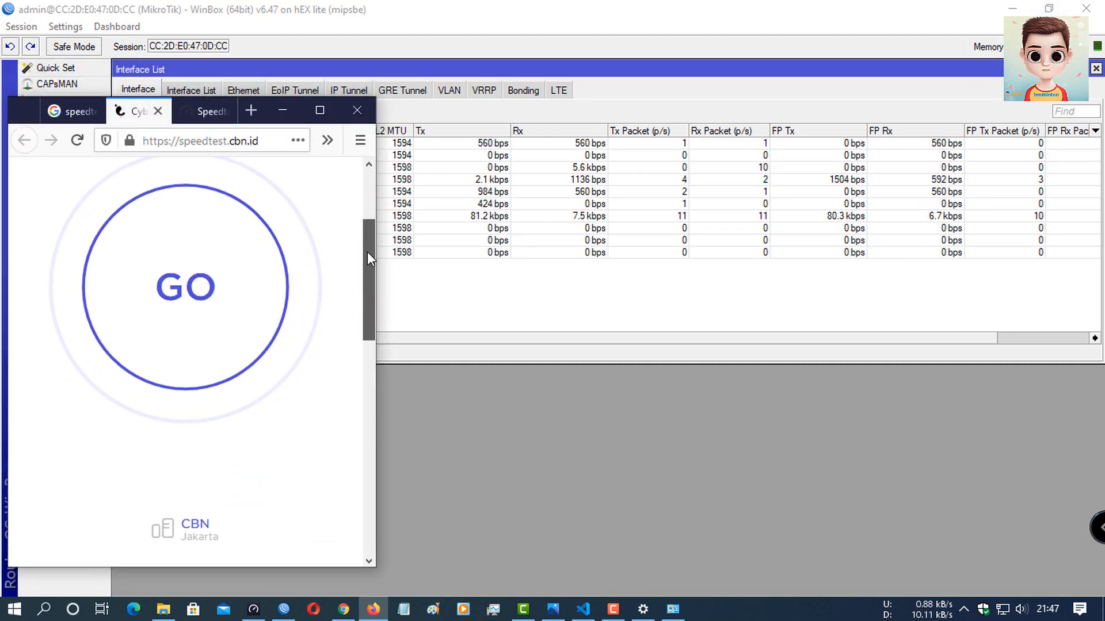
click(184, 312)
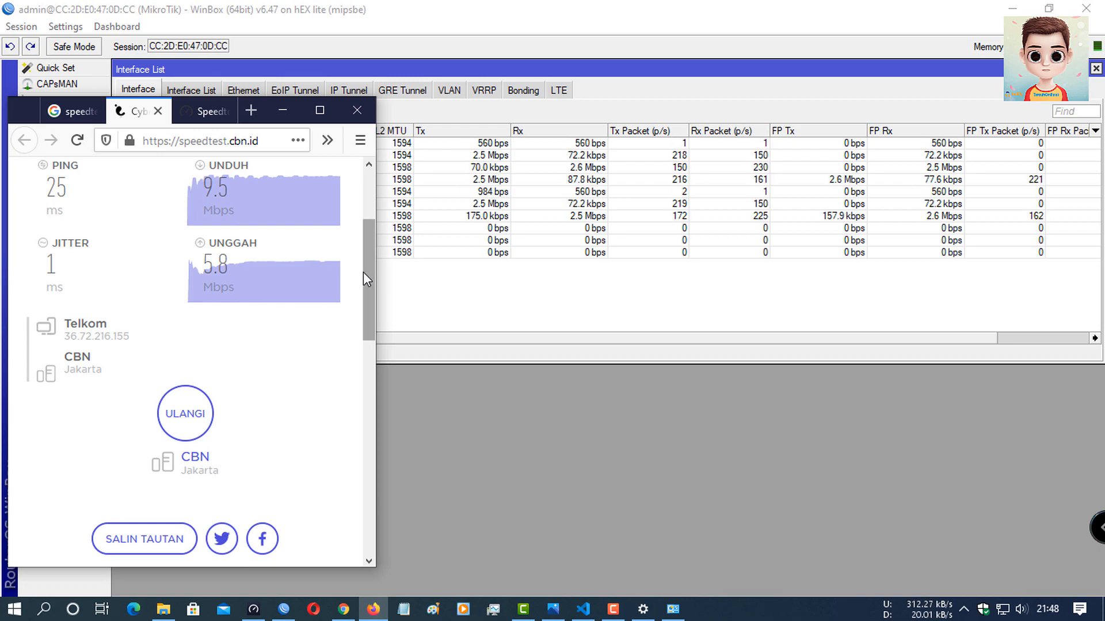
drag(363, 271, 368, 225)
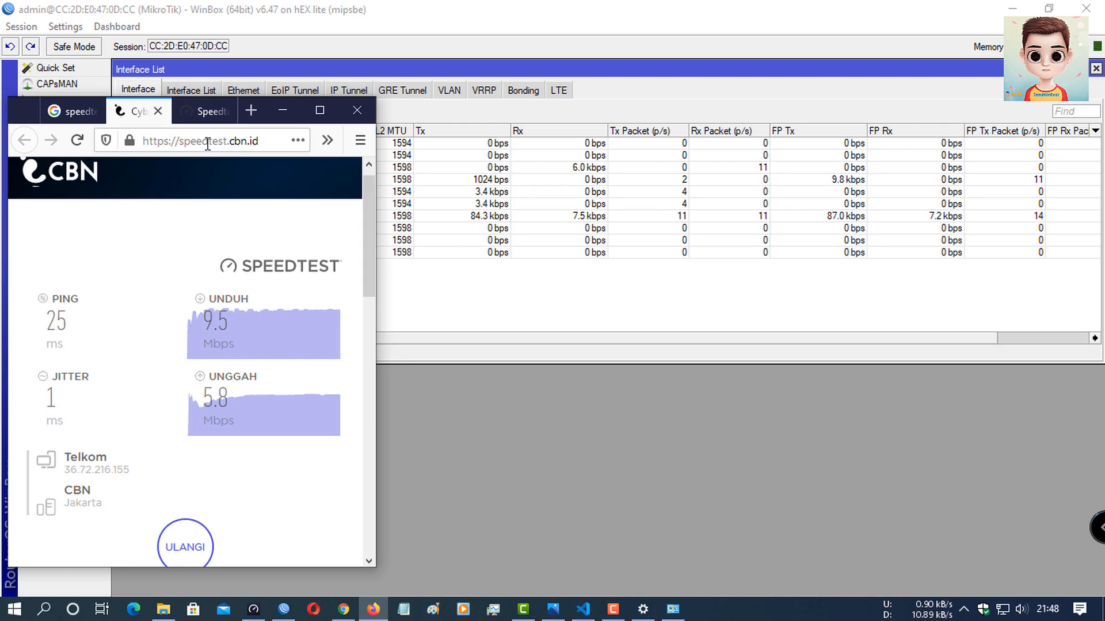
click(466, 303)
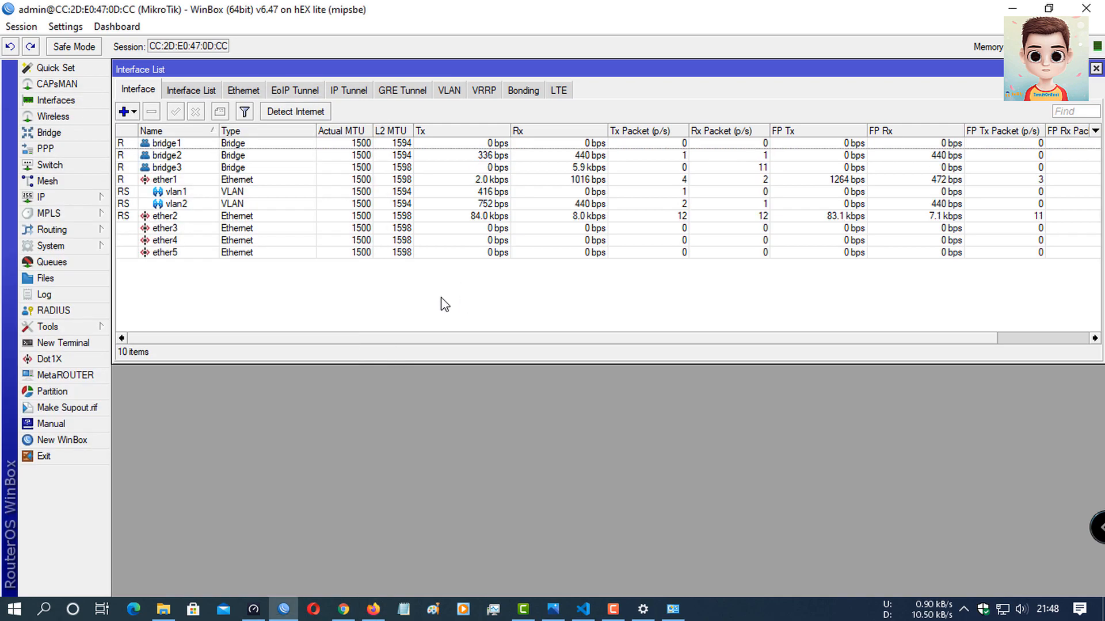
Step: Open the firewall's mangle rules, inspect the general, advanced, extra and action settings of input rule 1 for bridge1, and close the rule
click(67, 202)
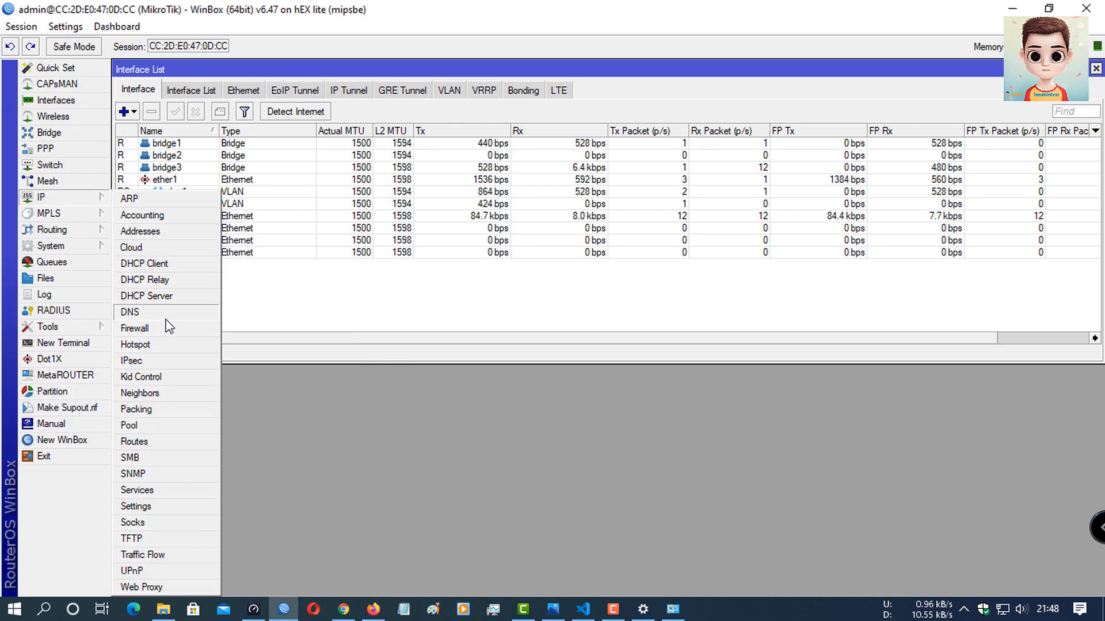
click(135, 328)
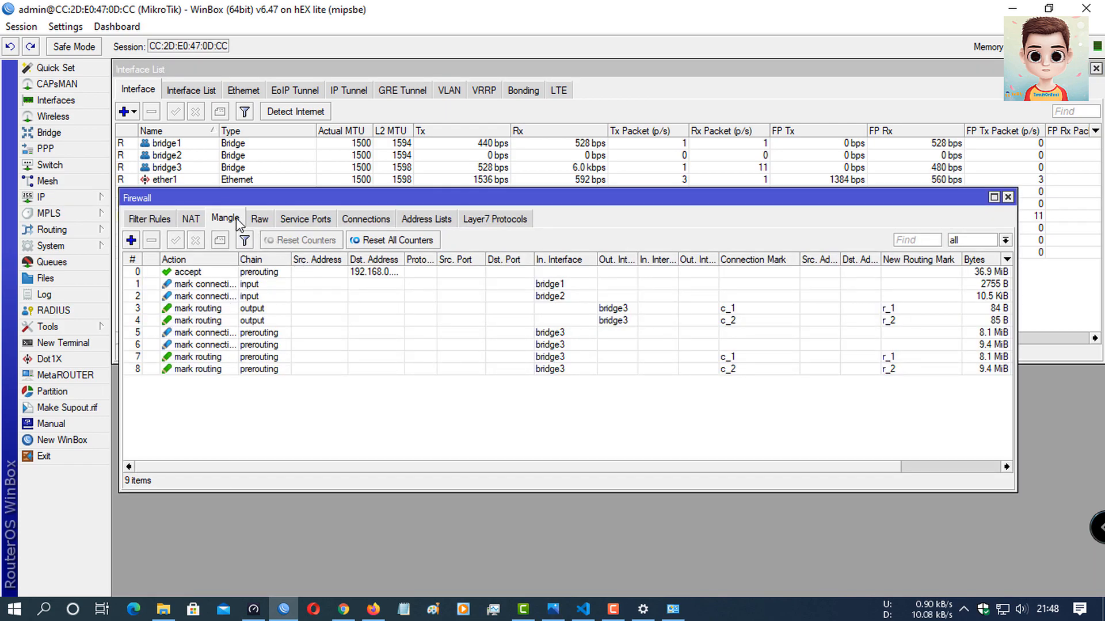
click(532, 285)
double_click(531, 284)
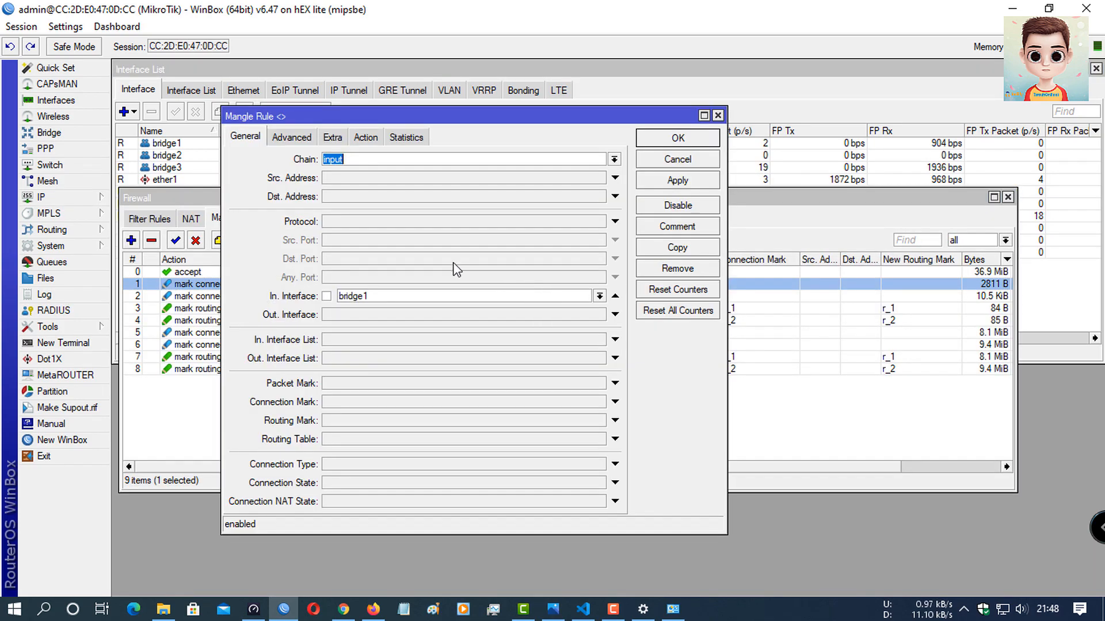
click(292, 136)
click(332, 138)
click(365, 137)
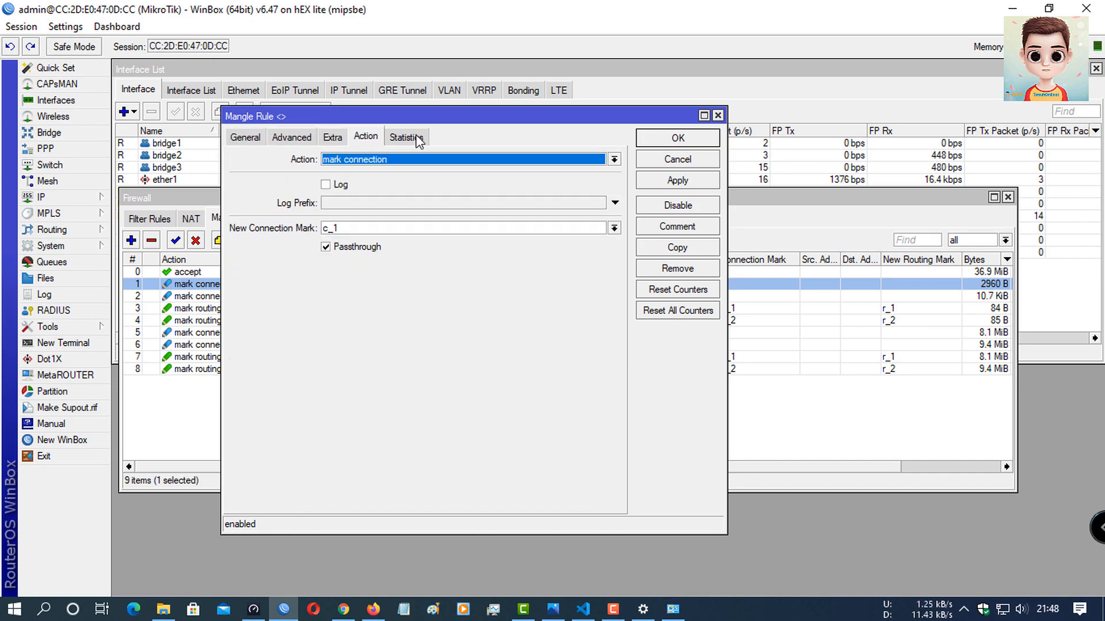
click(717, 116)
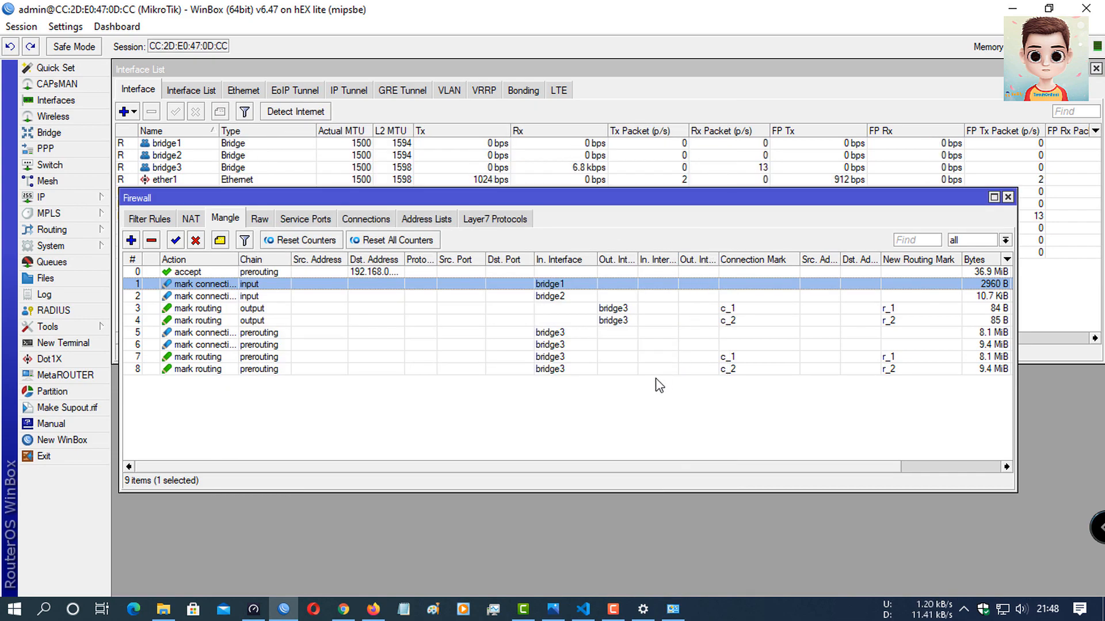
Step: Inspect the action, extra, advanced and general settings of prerouting mangle rule 7, and close the rule
click(576, 361)
double_click(576, 361)
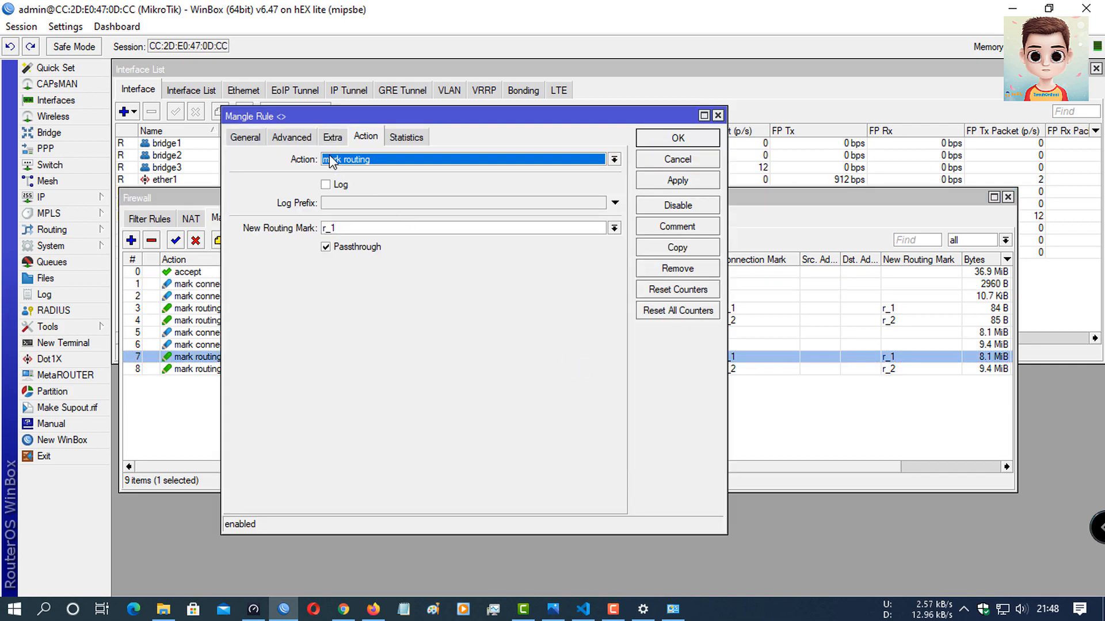
click(333, 138)
click(280, 139)
click(244, 137)
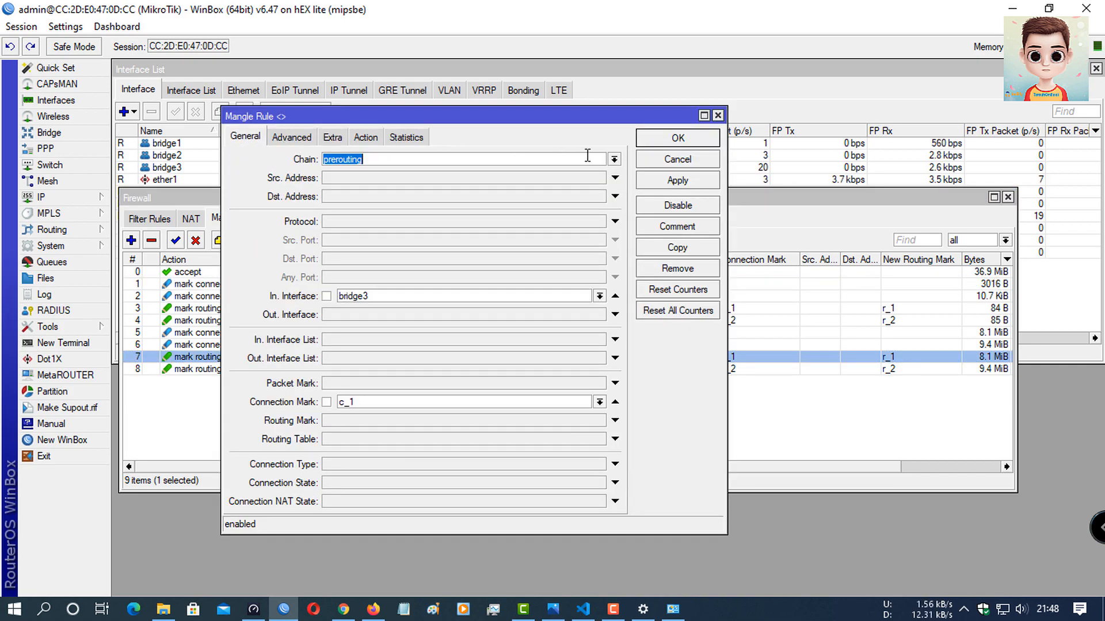
click(718, 116)
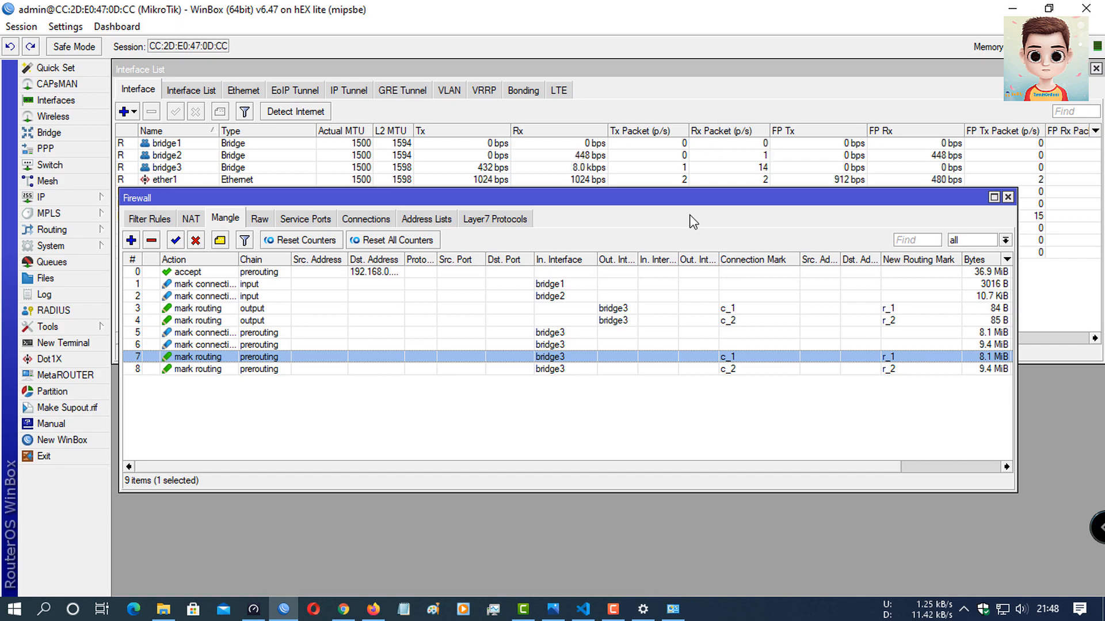
Step: Inspect the general settings of prerouting mangle rule 8, close the rule, and close the firewall window
click(600, 375)
double_click(600, 371)
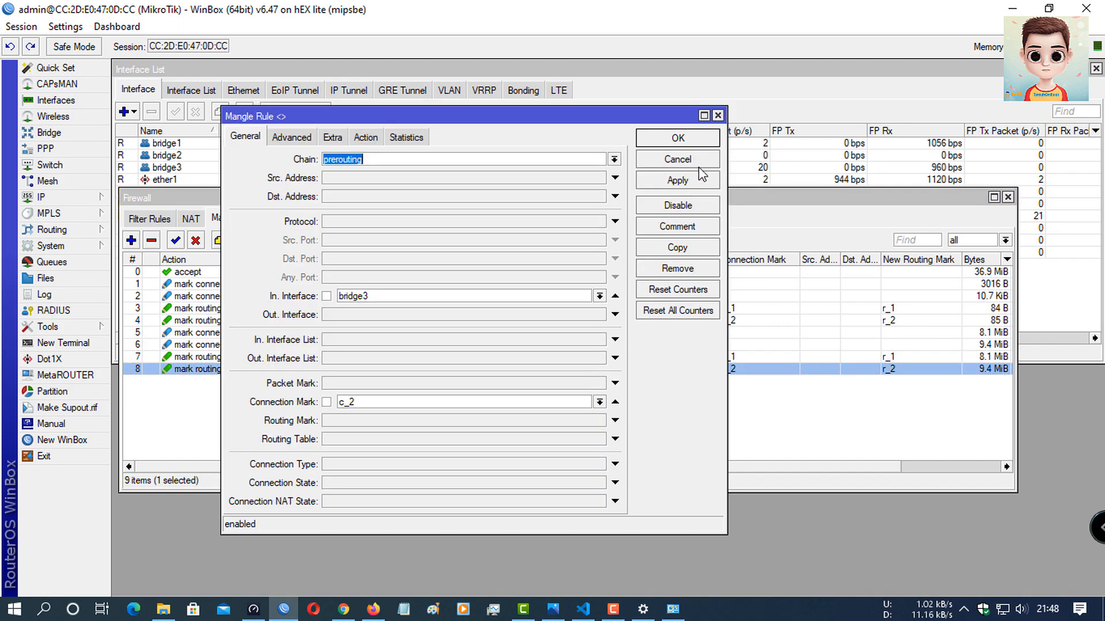
click(718, 116)
click(700, 437)
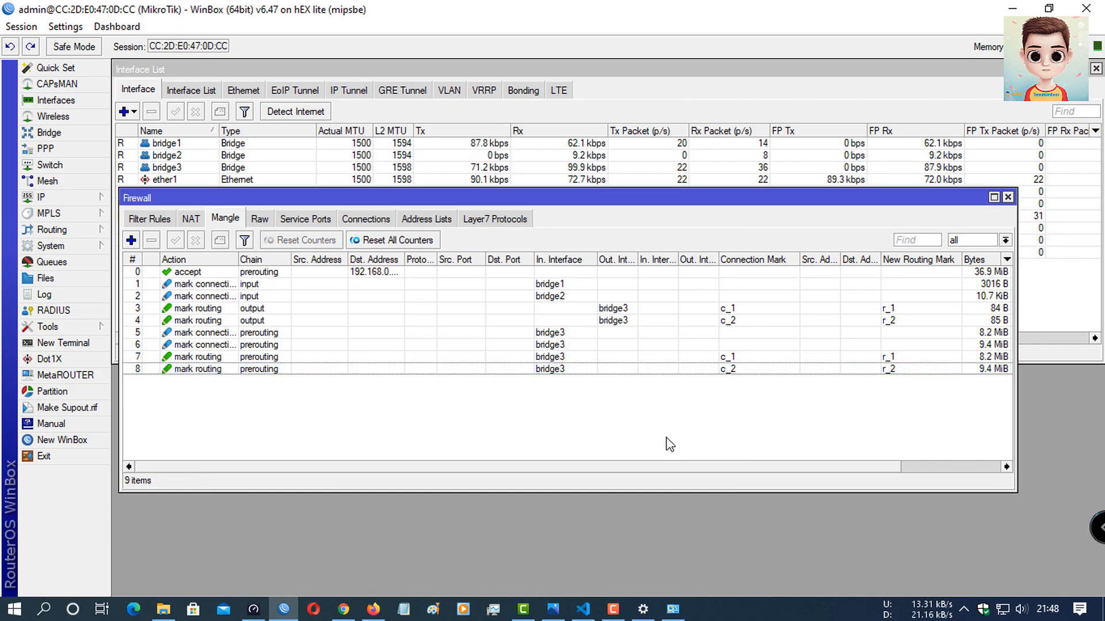
click(1007, 197)
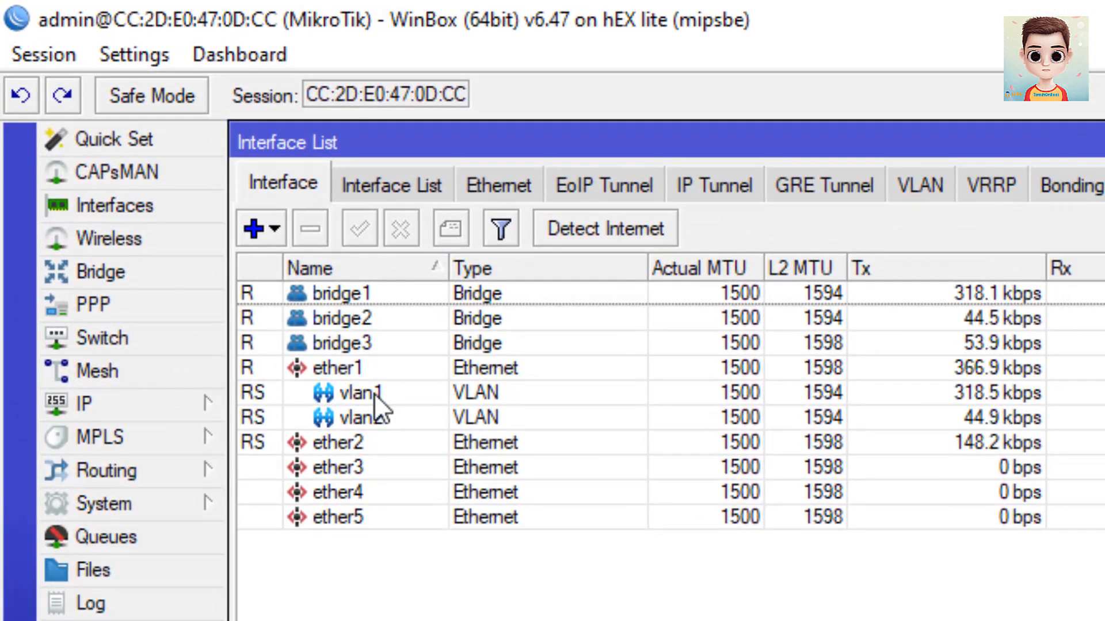
Step: Review the vlan1, vlan2, bridge1 and bridge3 entries in the interface list one after another, and clear the selection
click(373, 393)
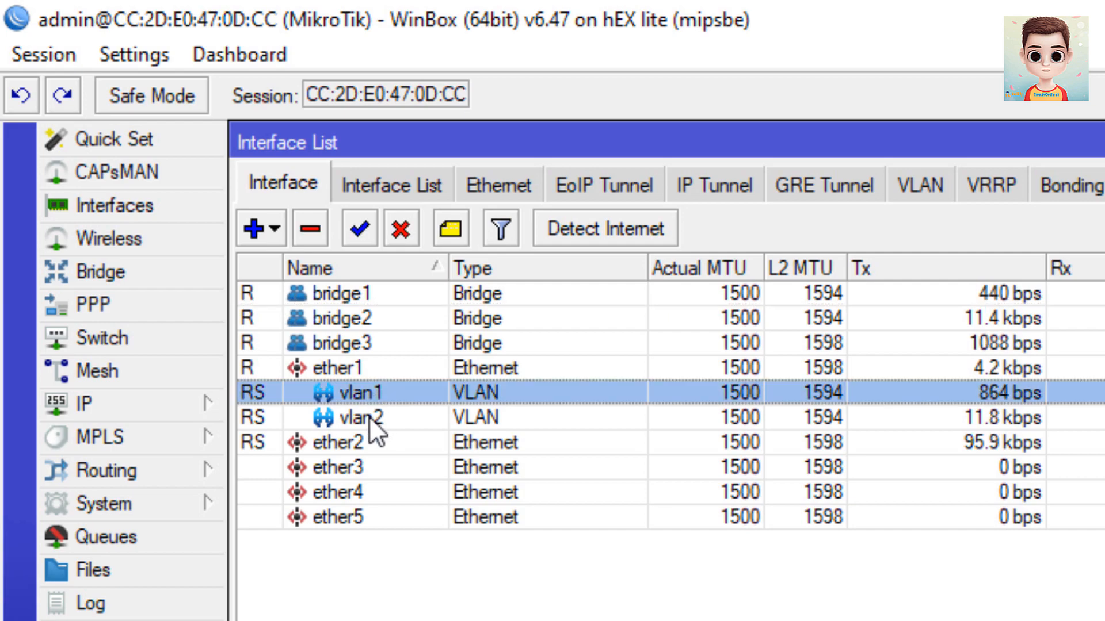
click(368, 415)
click(406, 543)
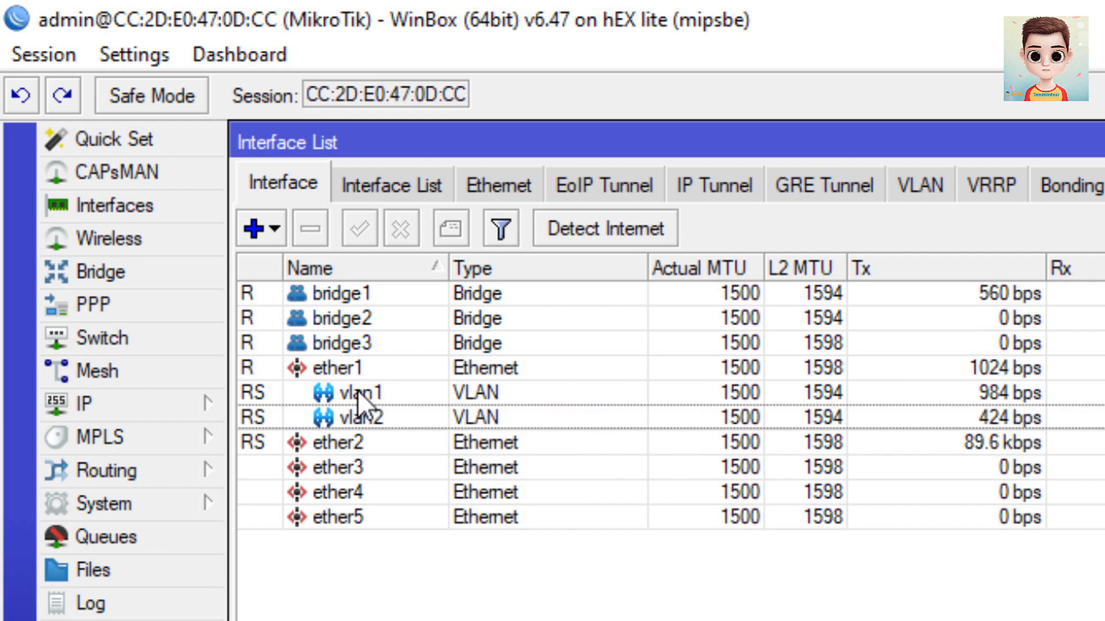
click(370, 292)
click(368, 351)
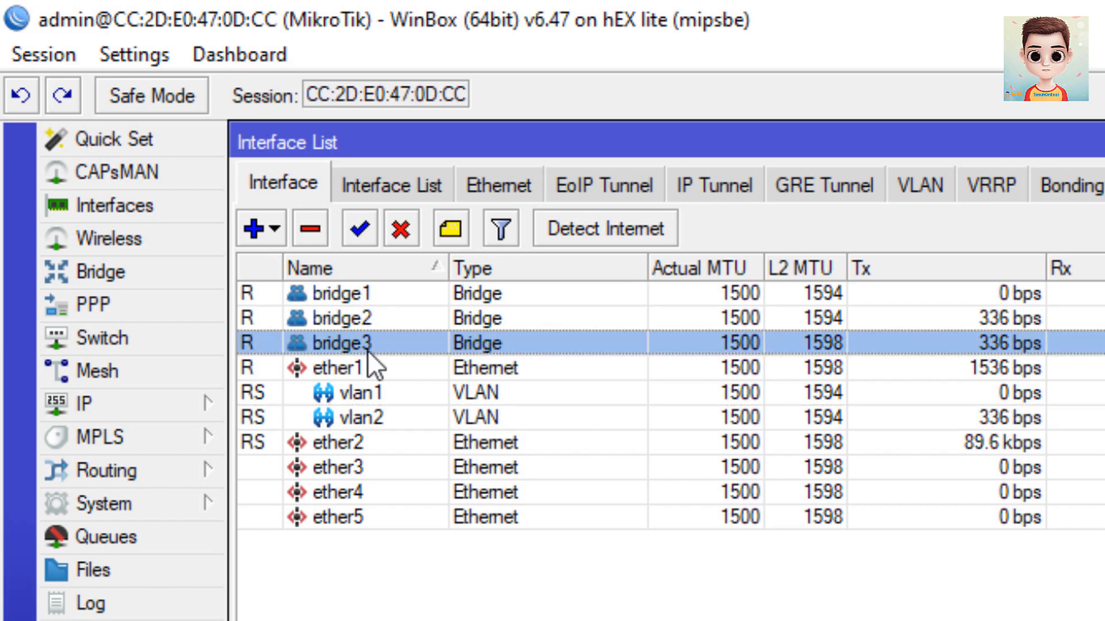
click(480, 604)
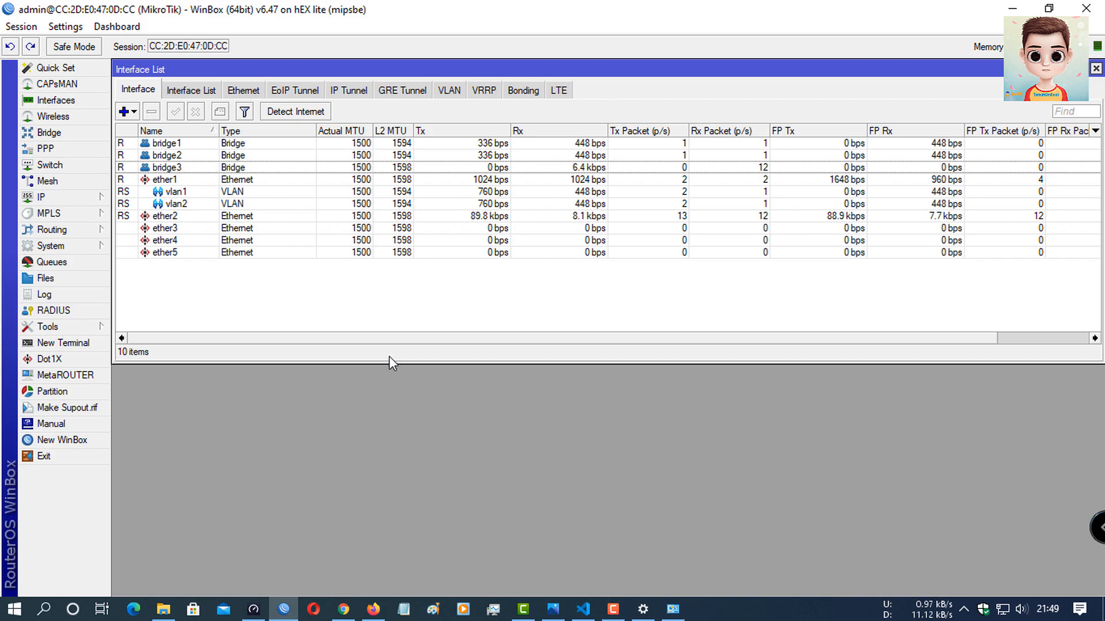
Step: Reduce the height of the Interface List window so it ends just below the ether5 entry
drag(383, 365, 382, 288)
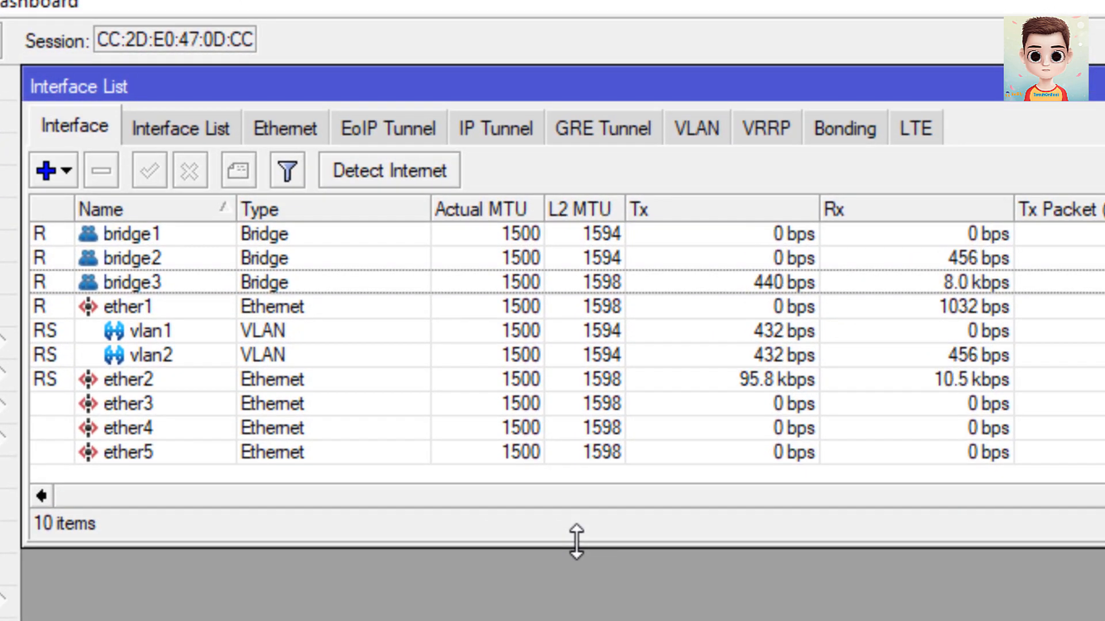
drag(547, 495, 478, 516)
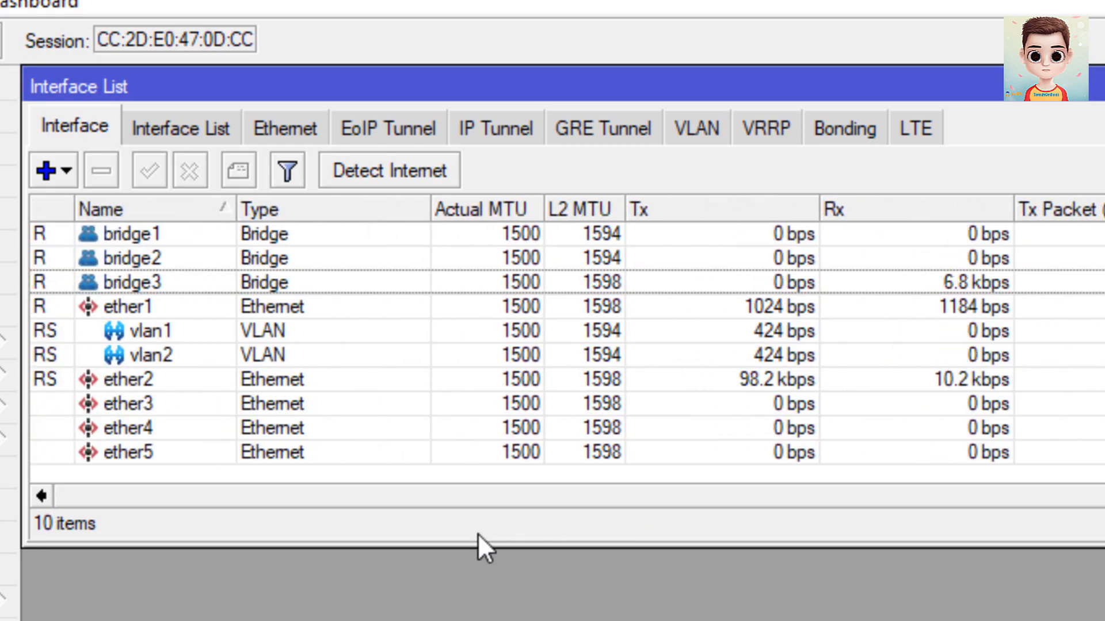